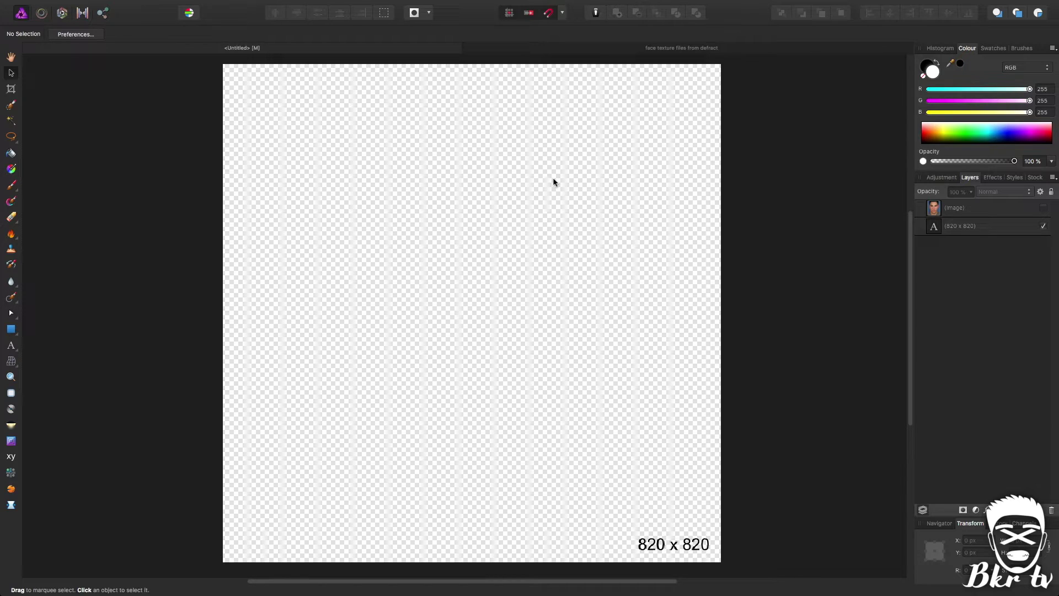
# Examine the face texture template and its skin tone layers, and look through the male face image results in Chrome for front-facing photos
pyautogui.click(682, 48)
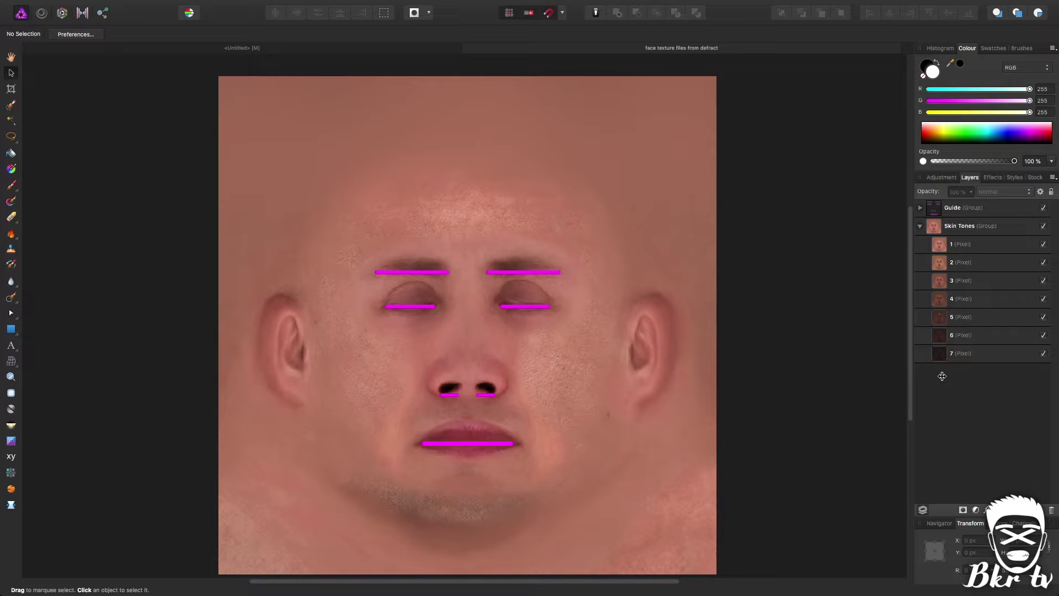
pyautogui.hotkey('ctrl', 'Up')
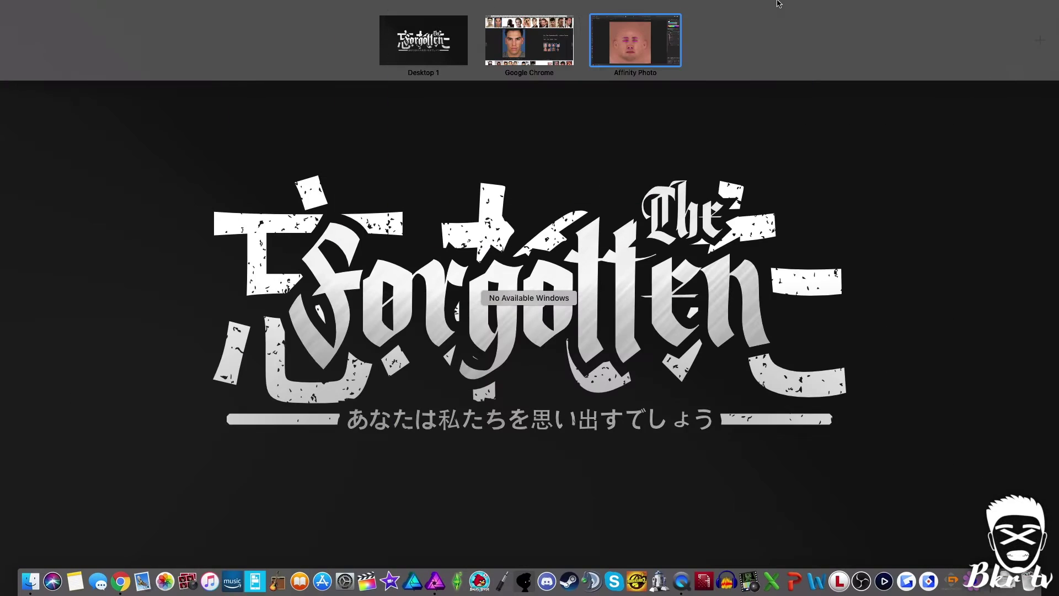
pyautogui.click(544, 41)
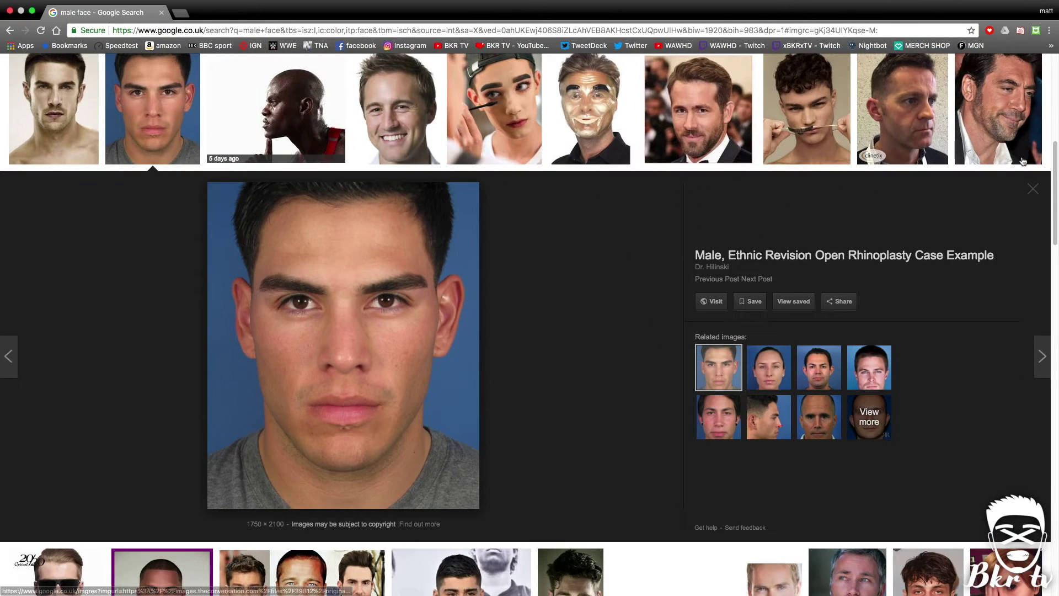
pyautogui.click(610, 229)
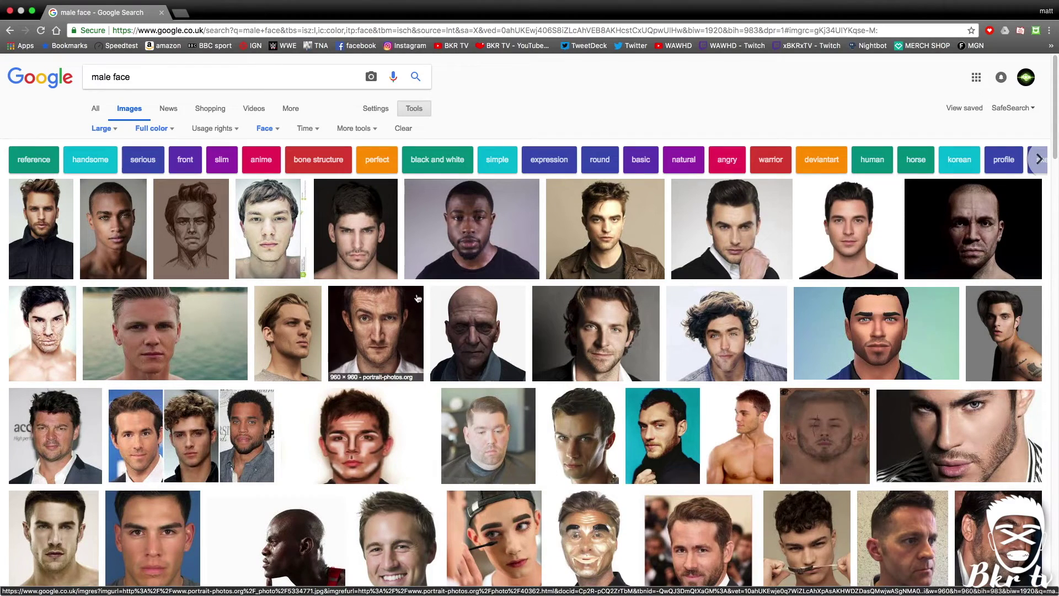
pyautogui.scroll(-15, 511, 284)
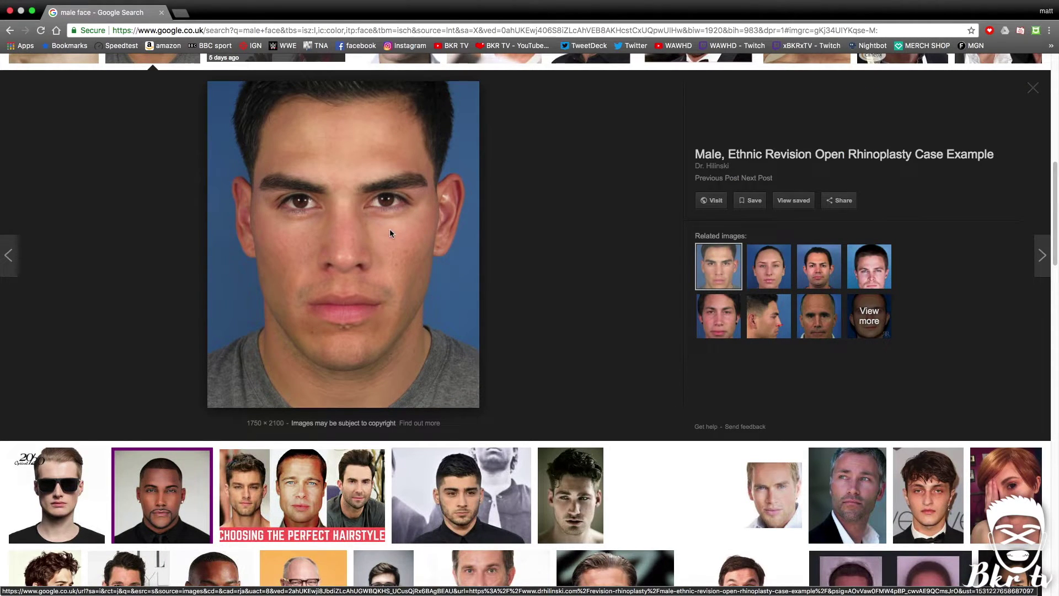
pyautogui.hotkey('ctrl', 'Up')
pyautogui.click(661, 47)
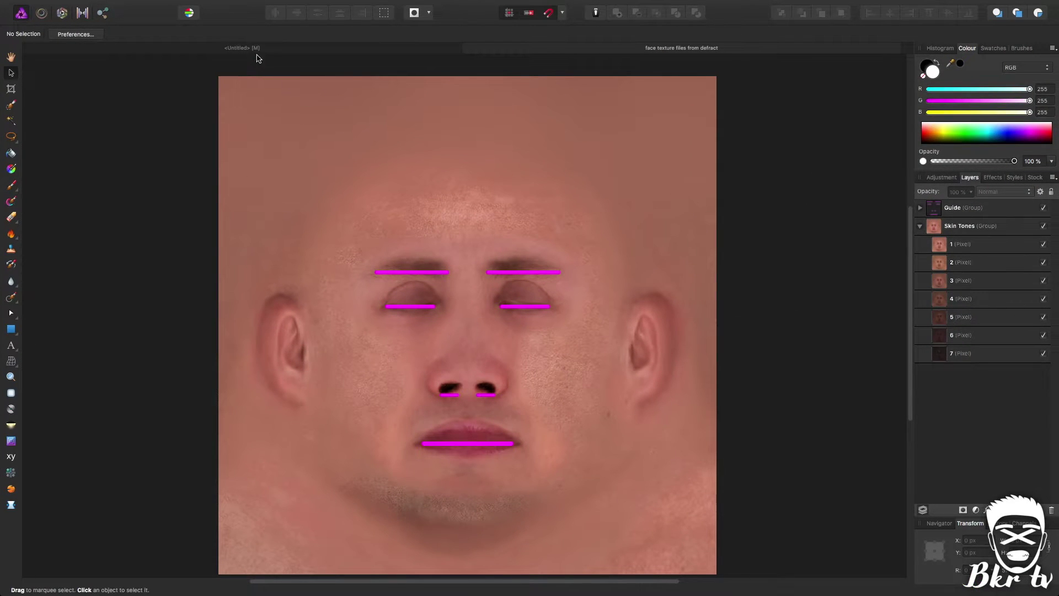
# Delete the "820 x 820" text layer from the untitled document
pyautogui.click(243, 47)
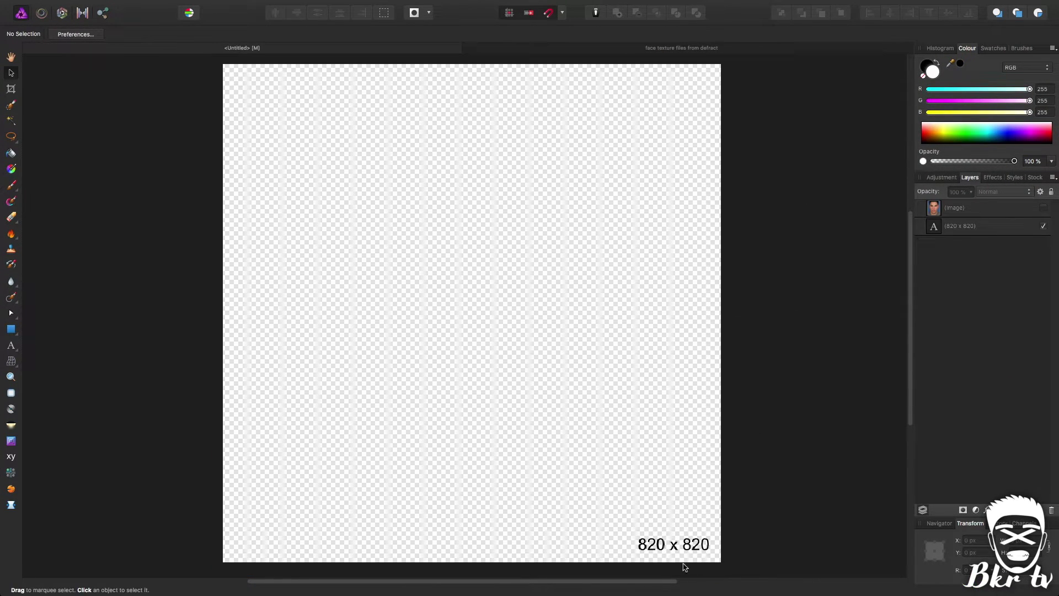
pyautogui.click(984, 234)
pyautogui.press('Delete')
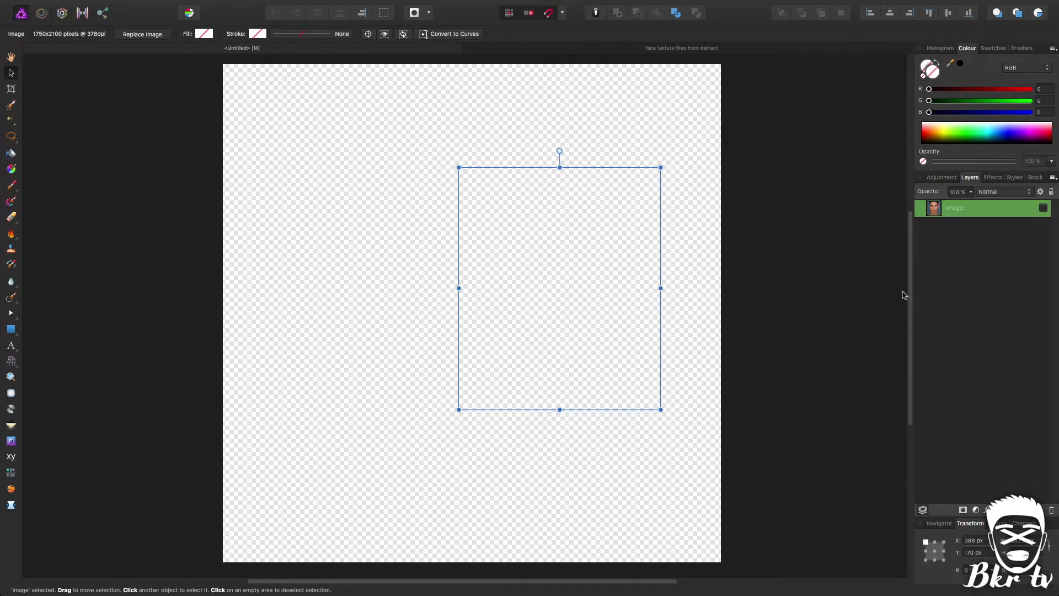
pyautogui.click(826, 233)
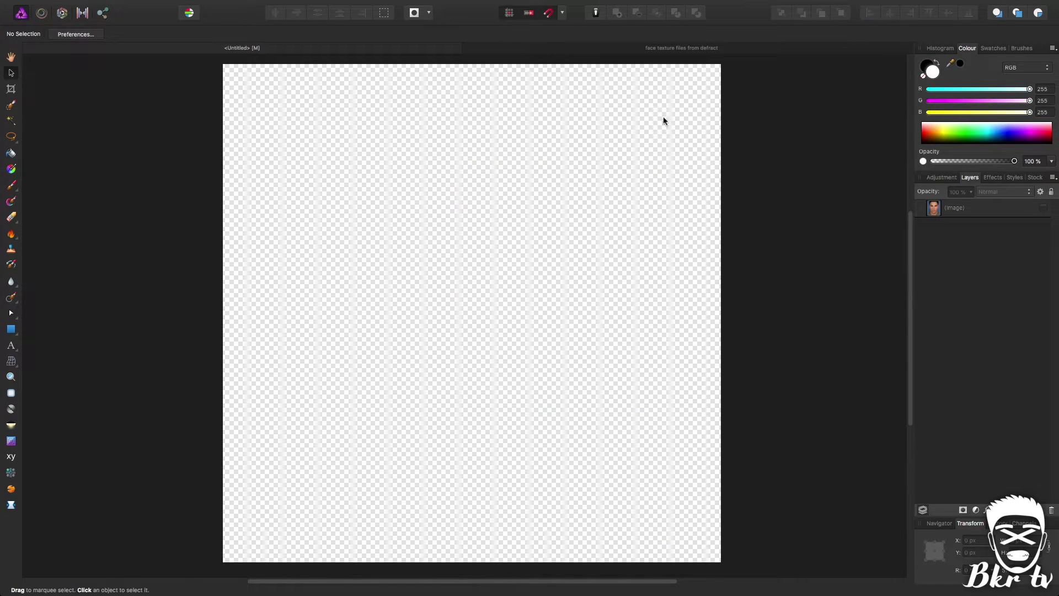
# Copy the Guide group from the face texture file into the untitled document
pyautogui.click(651, 48)
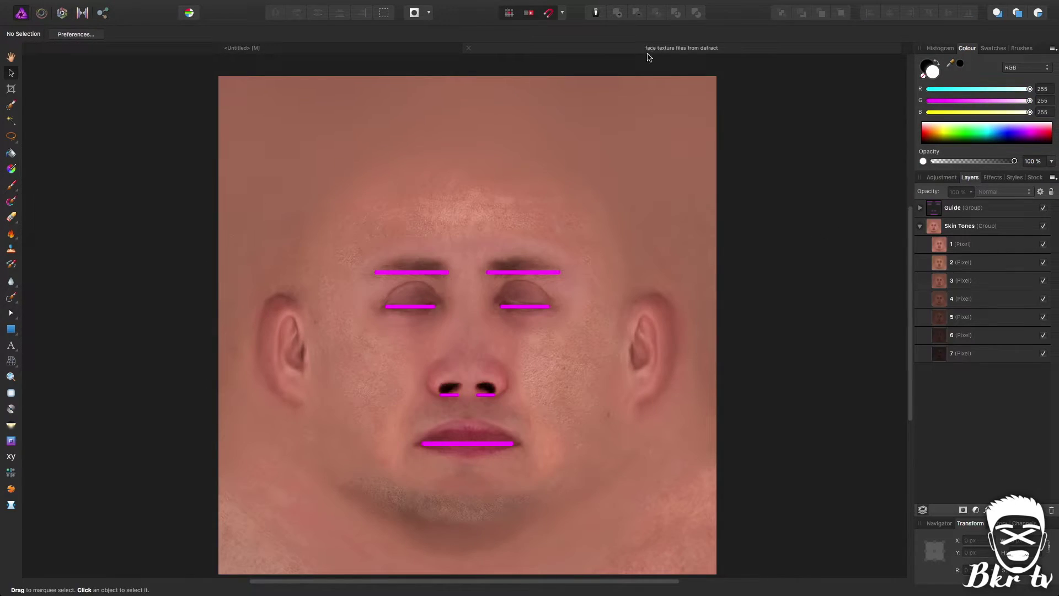
pyautogui.click(991, 213)
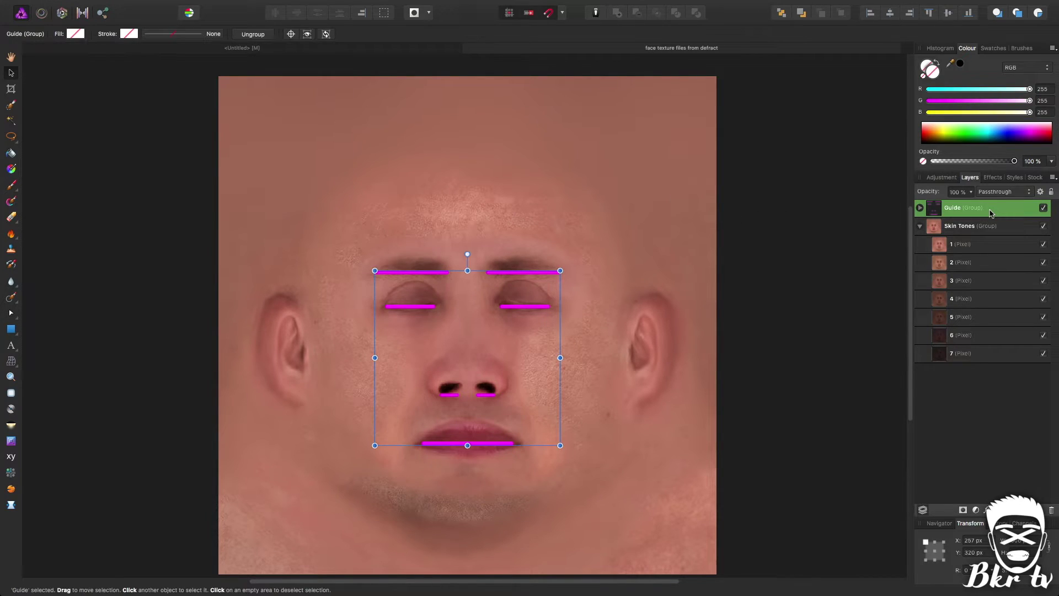
pyautogui.click(372, 48)
pyautogui.press('super+v')
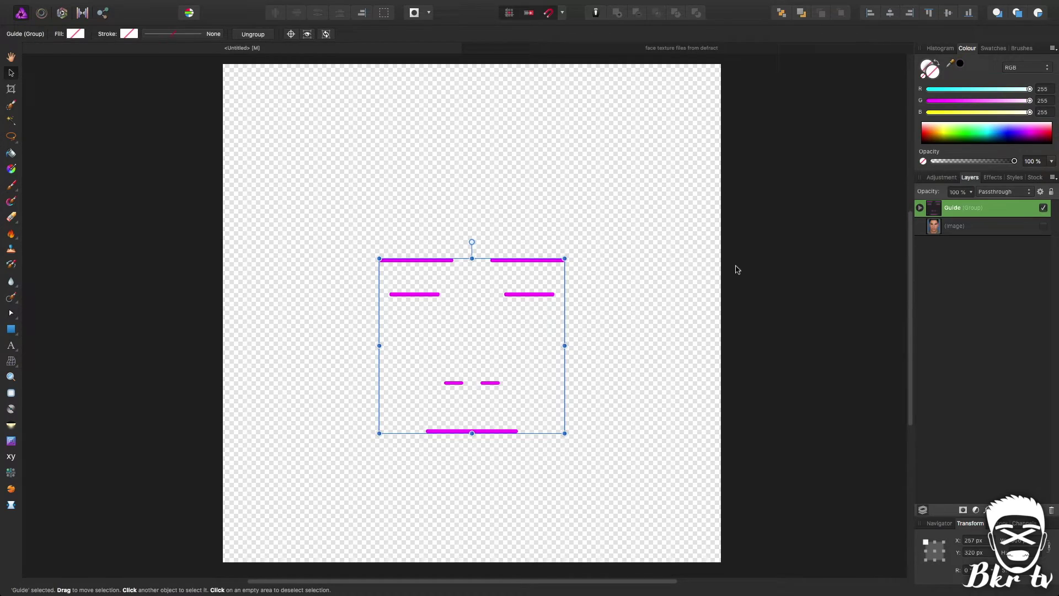
pyautogui.click(769, 267)
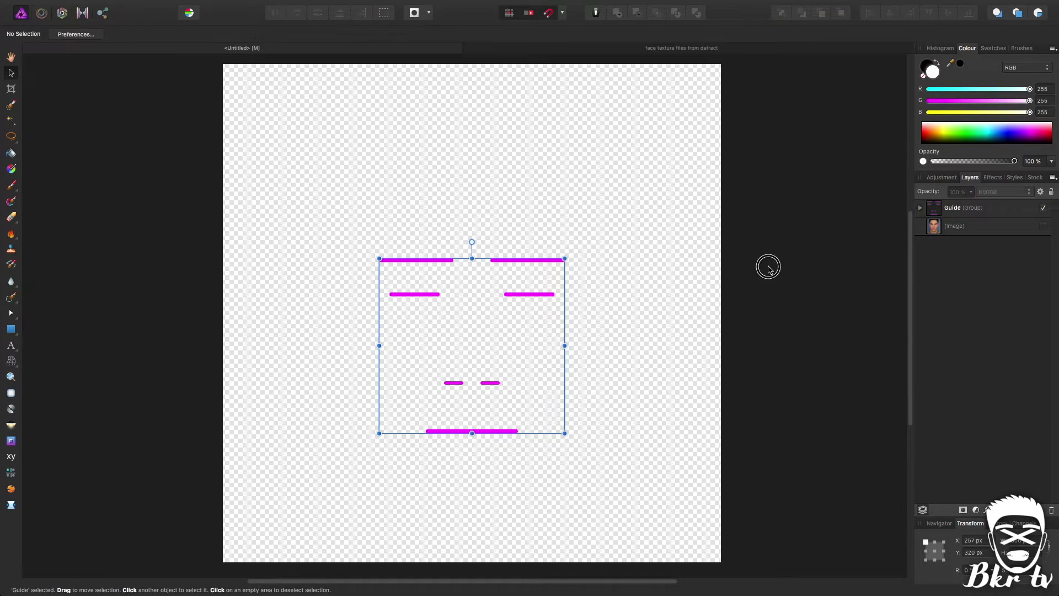
# Copy skin tone layer 2 from the face texture file into the untitled document and place it beneath the Guide group
pyautogui.click(691, 48)
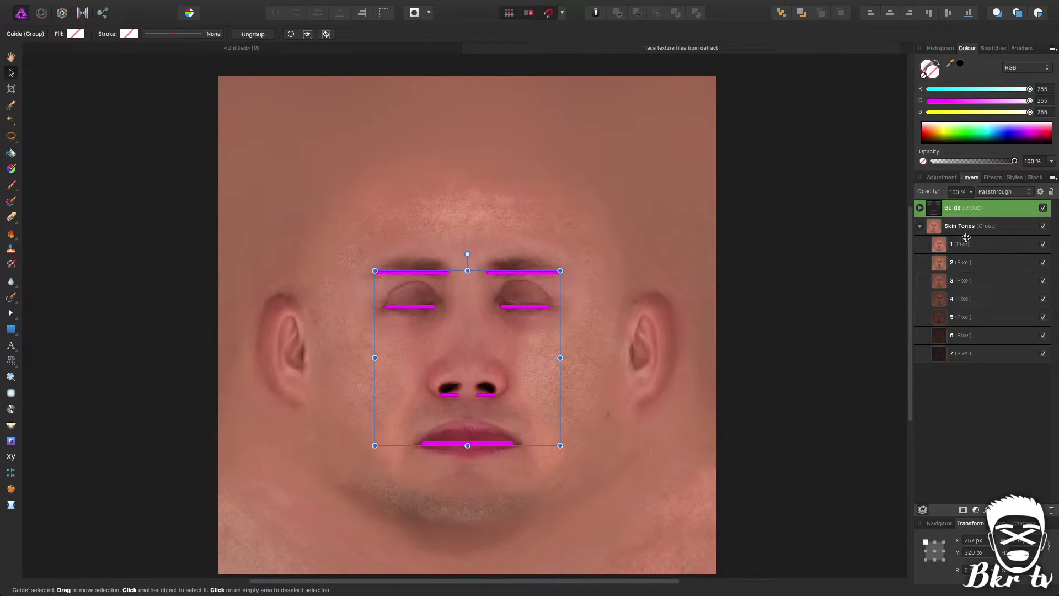
pyautogui.click(847, 288)
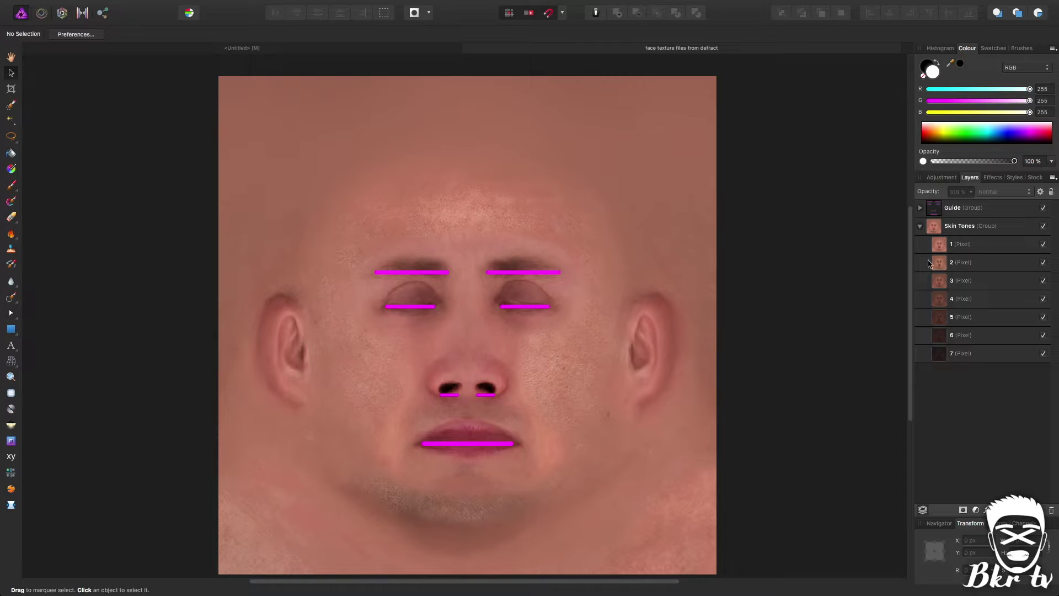
pyautogui.click(967, 267)
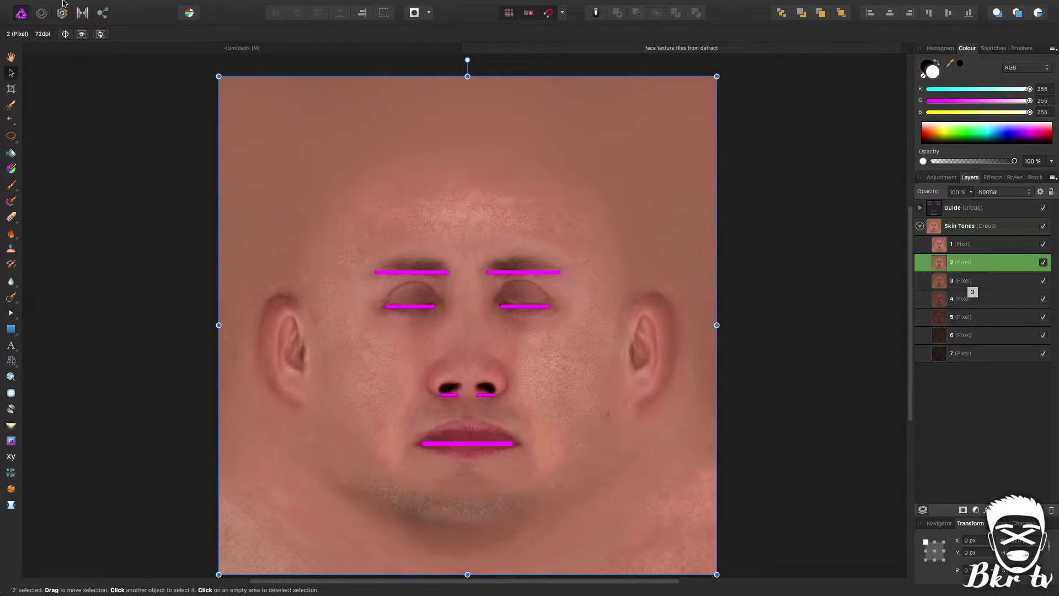
pyautogui.click(139, 49)
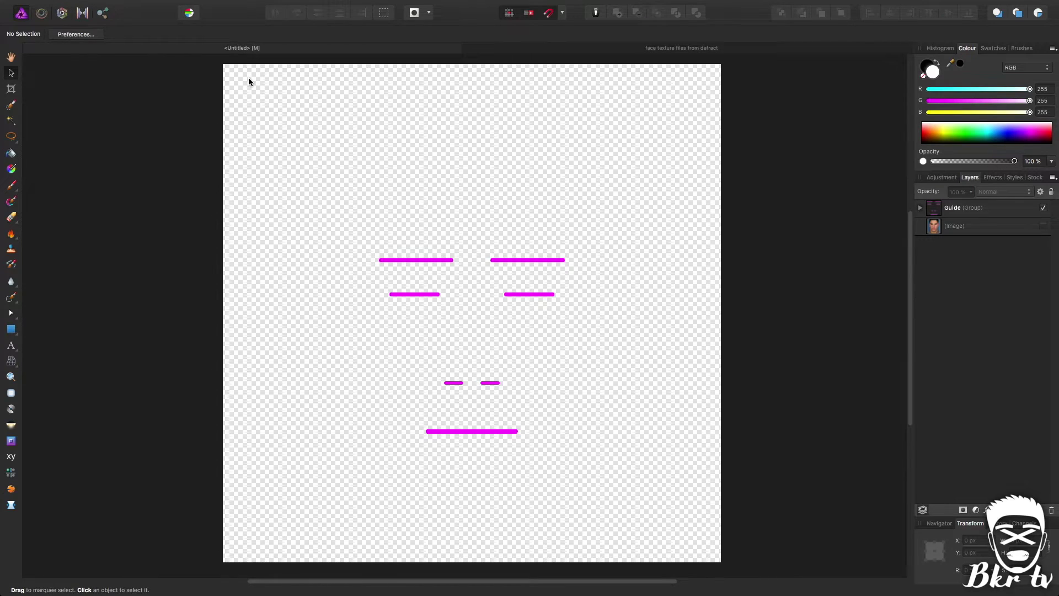
pyautogui.press('super+v')
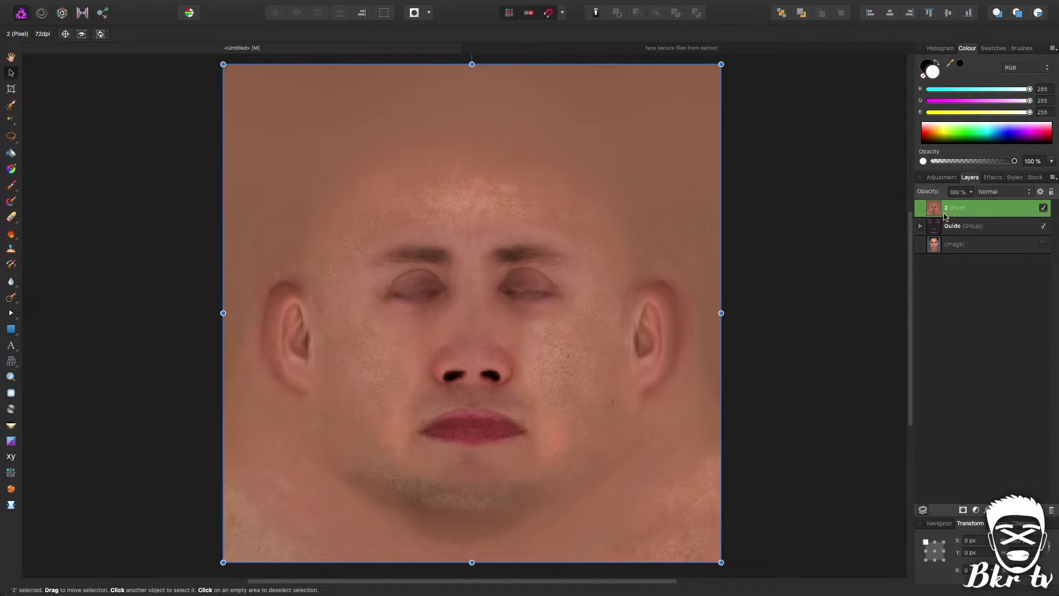
pyautogui.moveTo(946, 208); pyautogui.dragTo(929, 240)
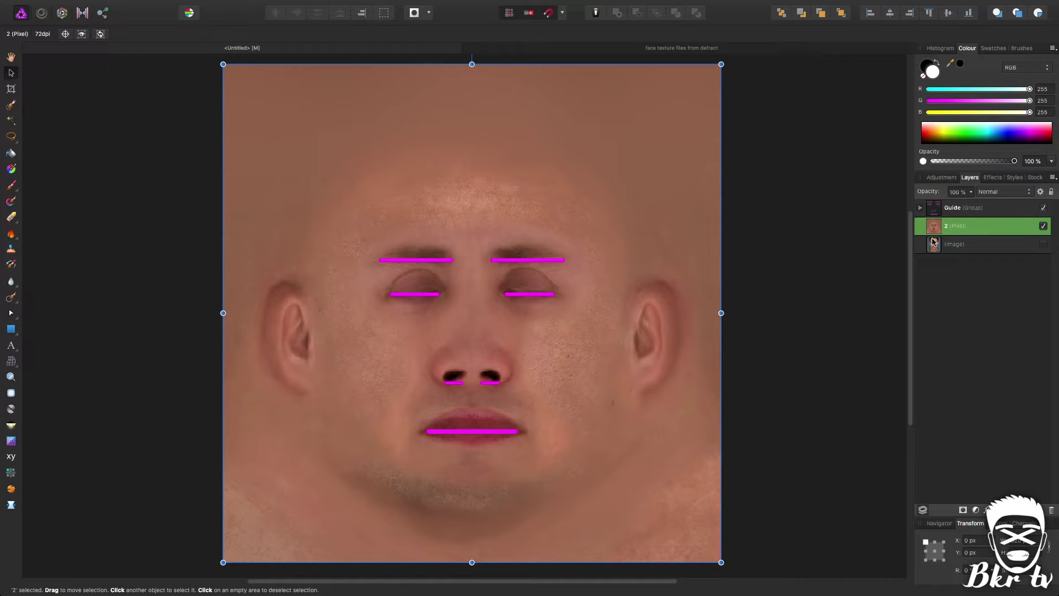
# Show the hidden face photo layer and stack it between the Guide group and skin layer 2
pyautogui.click(1043, 245)
pyautogui.moveTo(991, 245); pyautogui.dragTo(931, 220)
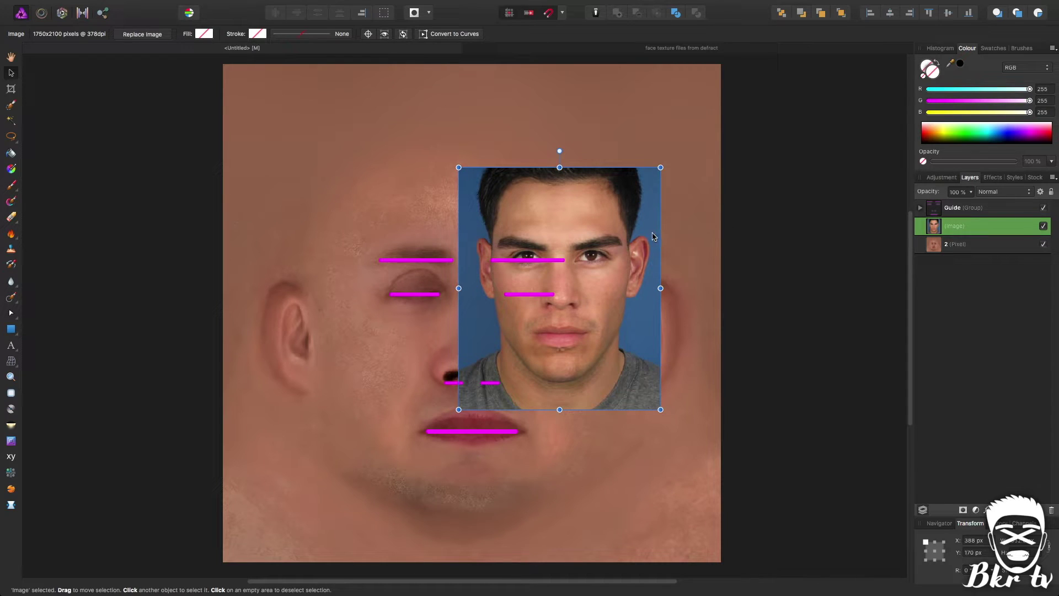
# Enlarge the face photo and centre it on the canvas so its features roughly match the Guide lines
pyautogui.moveTo(643, 230); pyautogui.dragTo(703, 126)
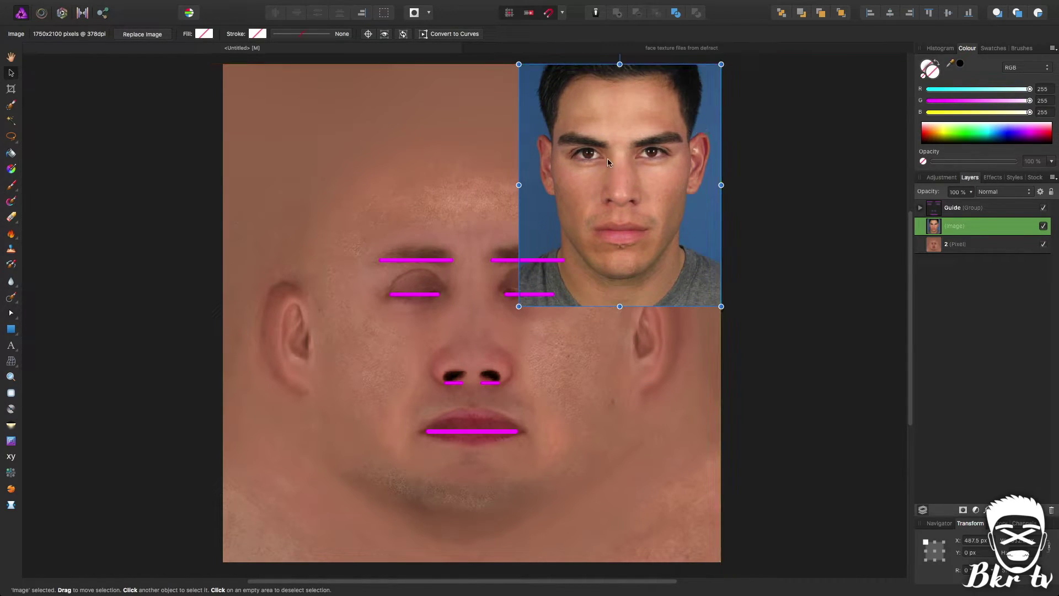
pyautogui.moveTo(657, 154); pyautogui.dragTo(490, 349)
pyautogui.moveTo(554, 259); pyautogui.dragTo(726, 59)
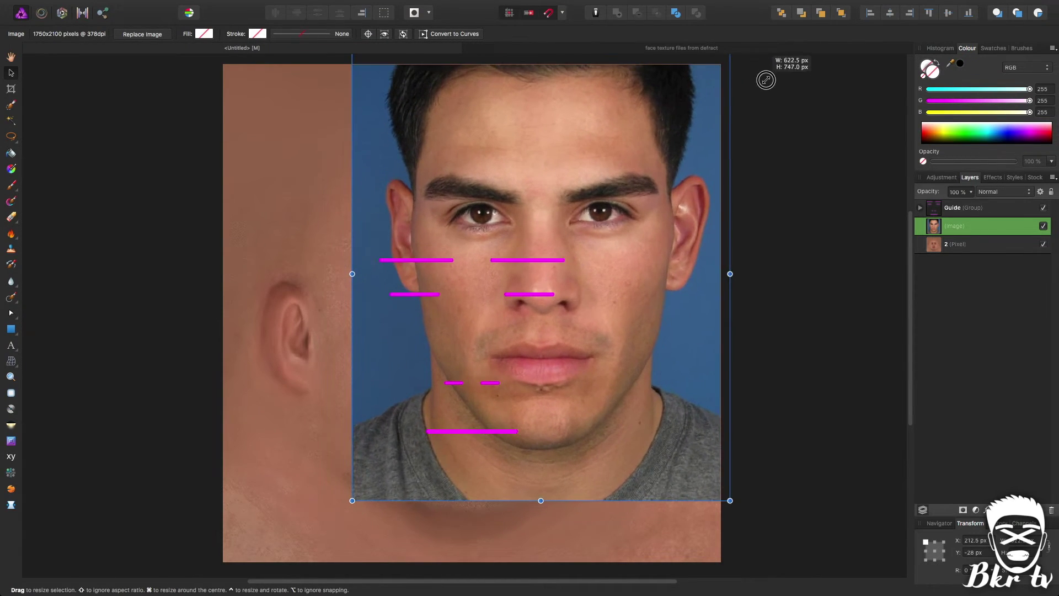
pyautogui.moveTo(673, 175); pyautogui.dragTo(610, 224)
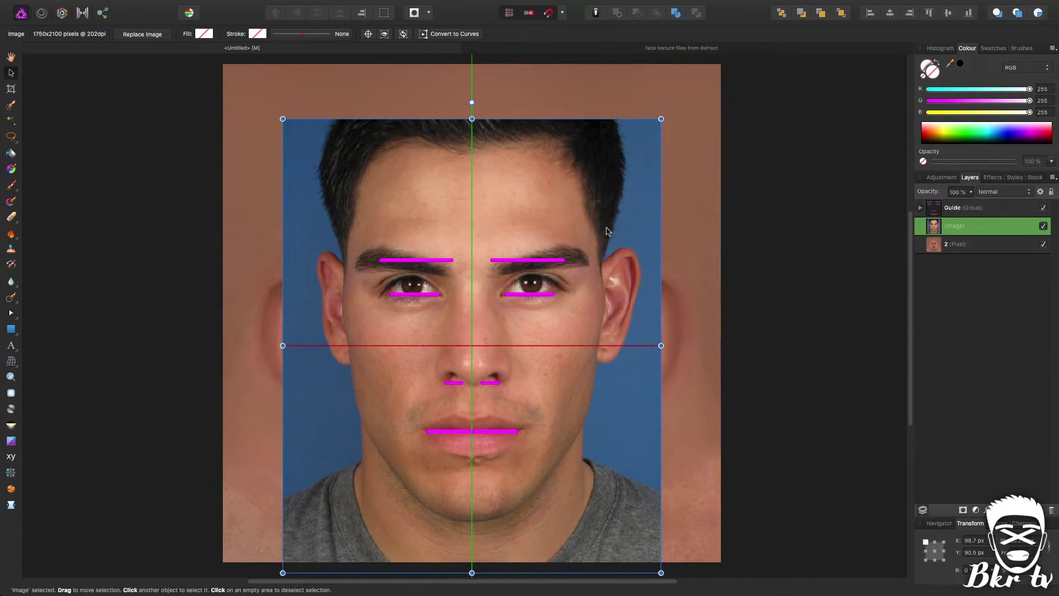
pyautogui.moveTo(660, 117); pyautogui.dragTo(641, 159)
# Nudge the face photo downward and fine-tune its height to align the brows, eyes, nose and mouth with the Guide lines
pyautogui.press('Down')
pyautogui.press('Down')
pyautogui.press('Down')
pyautogui.press('Down')
pyautogui.press('Down')
pyautogui.press('Down')
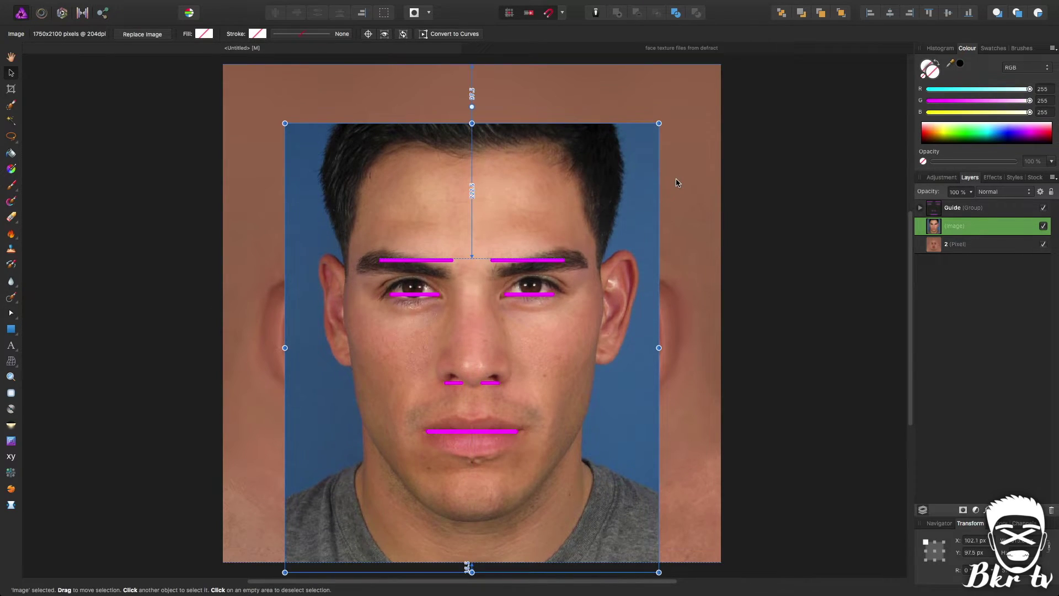
pyautogui.press('Down')
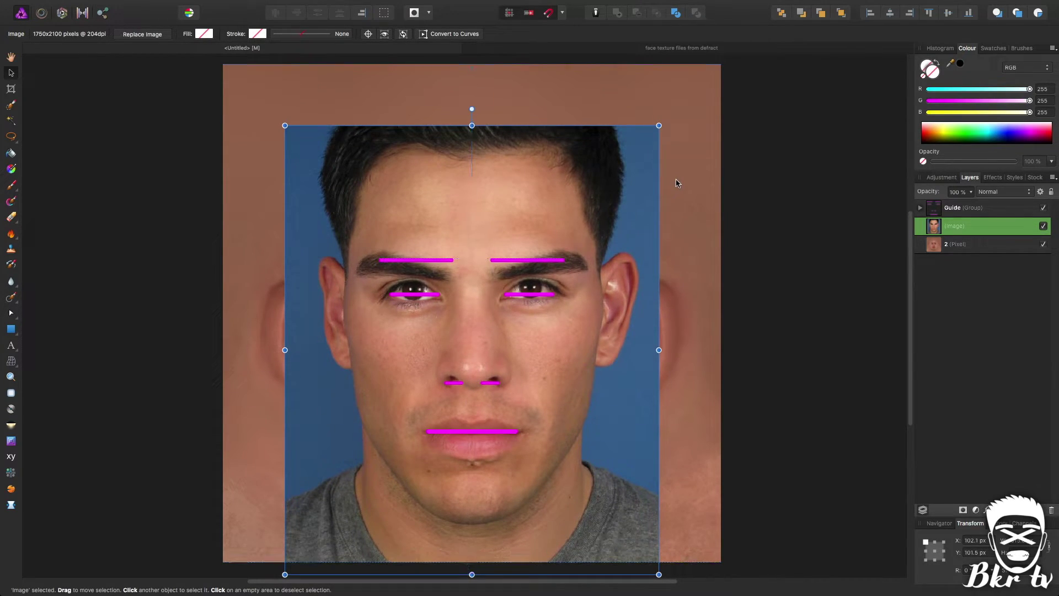
pyautogui.moveTo(471, 126); pyautogui.dragTo(471, 125)
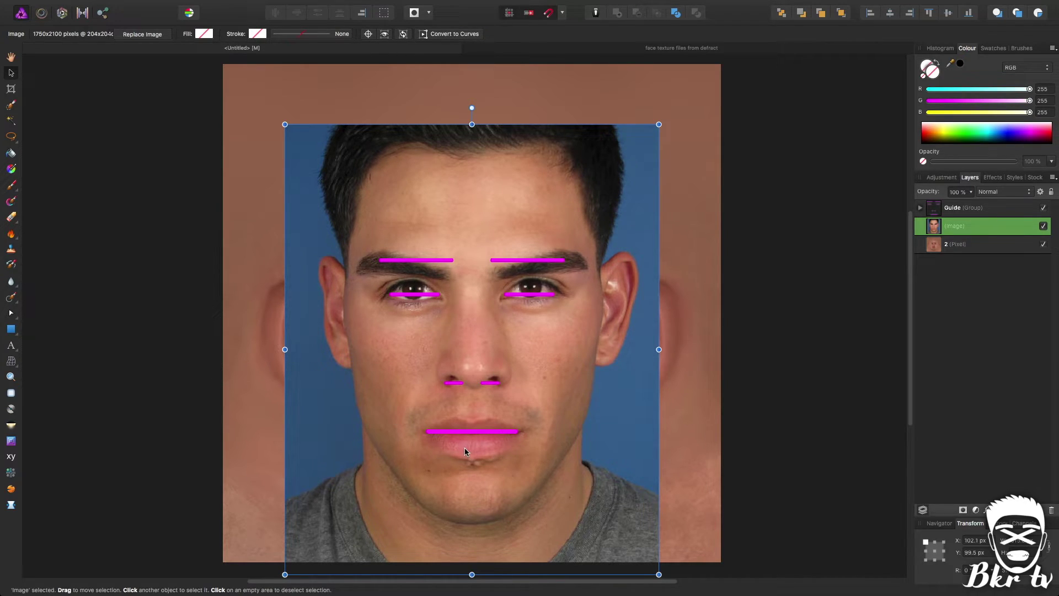
# Hide the Guide group and the face photo layer so only skin layer 2 shows
pyautogui.click(783, 161)
pyautogui.click(1022, 209)
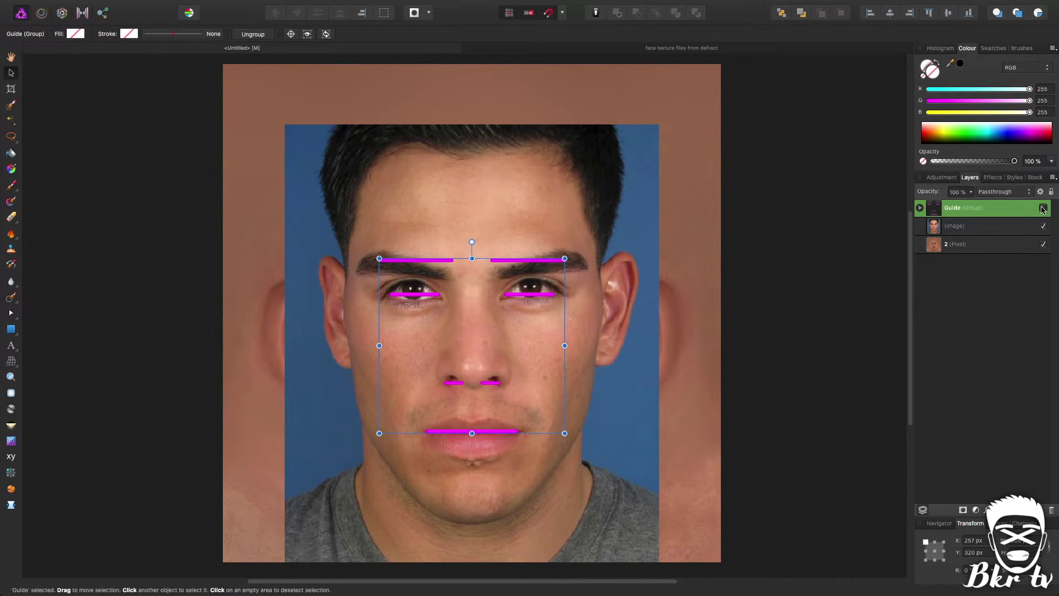
pyautogui.click(1044, 208)
pyautogui.click(869, 213)
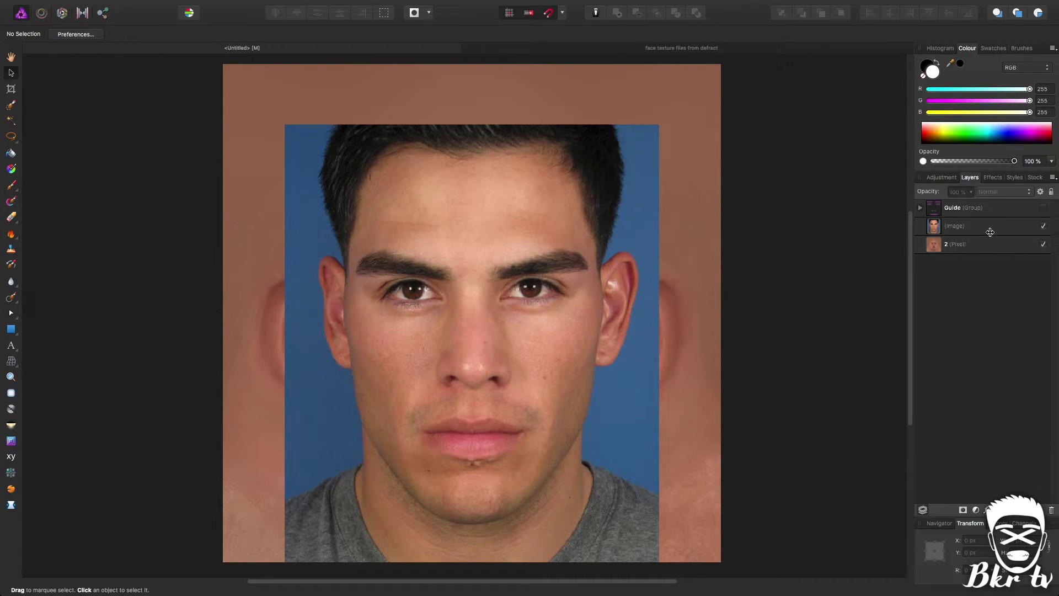
pyautogui.click(1043, 226)
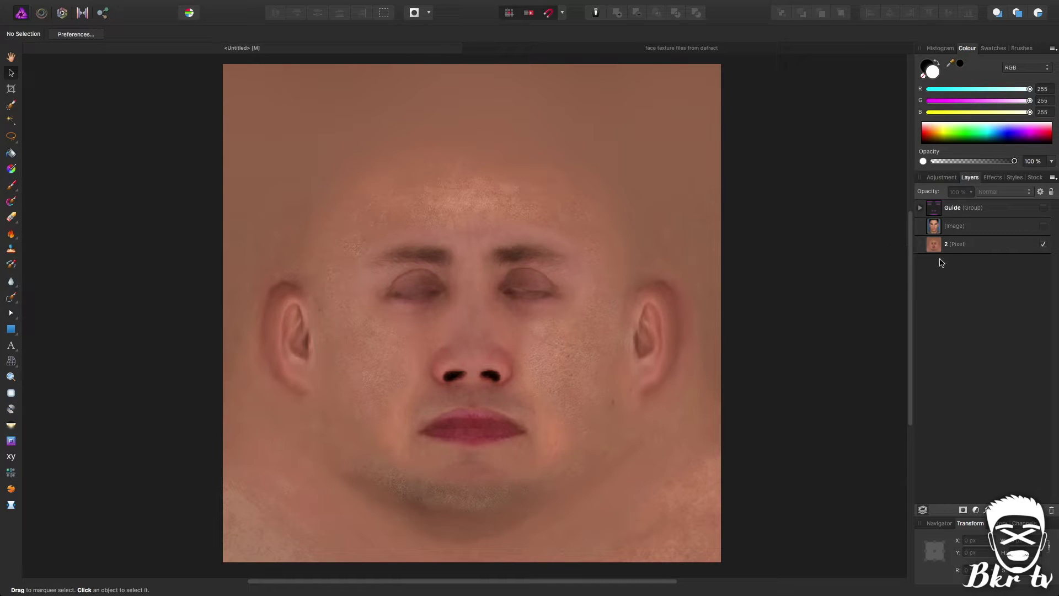
# Paint over the eyes, brows and stray nose and mouth patches on skin layer 2 with the Inpainting Brush at 250.5 px
pyautogui.click(974, 248)
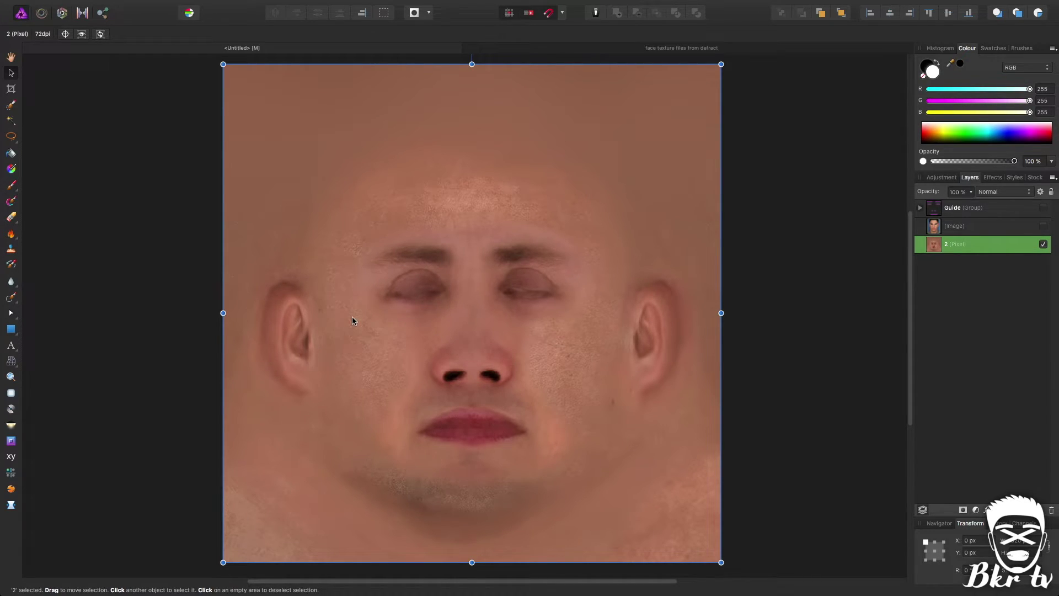
pyautogui.click(10, 300)
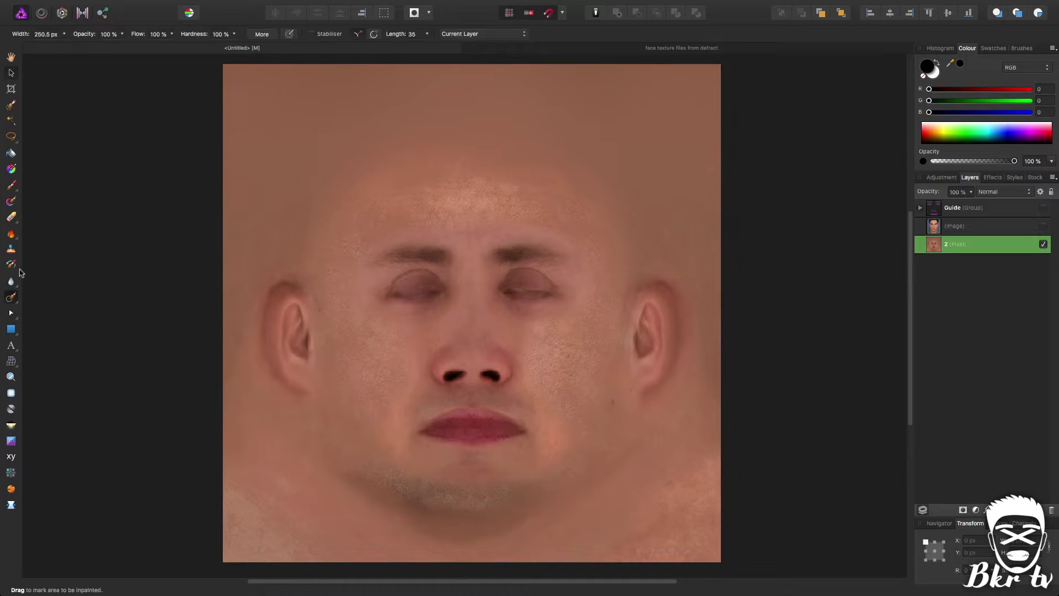
pyautogui.rightClick(963, 246)
pyautogui.click(977, 437)
pyautogui.moveTo(418, 284); pyautogui.dragTo(530, 286)
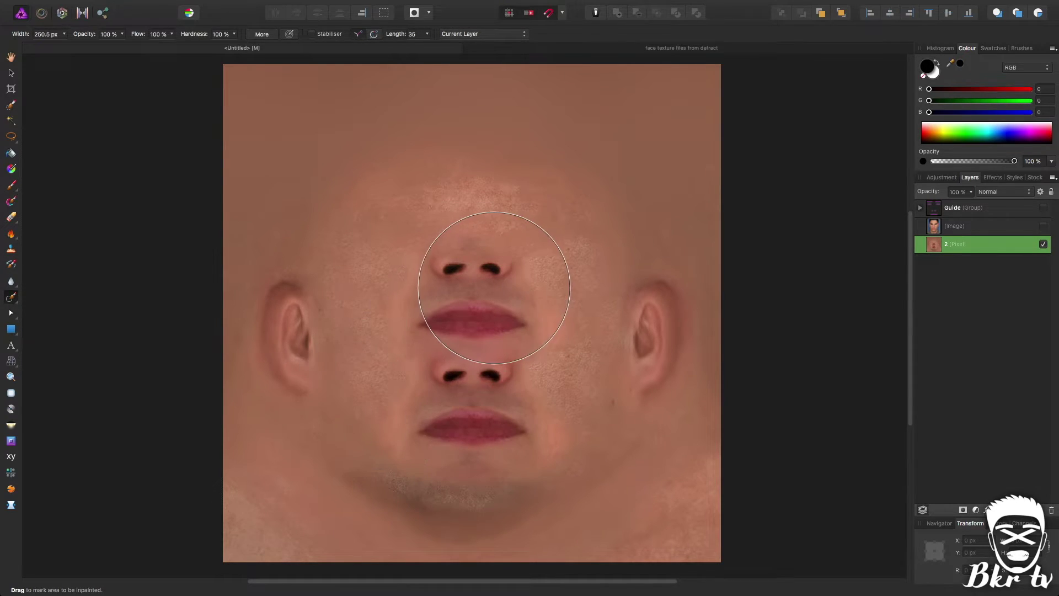
pyautogui.moveTo(466, 279); pyautogui.dragTo(473, 310)
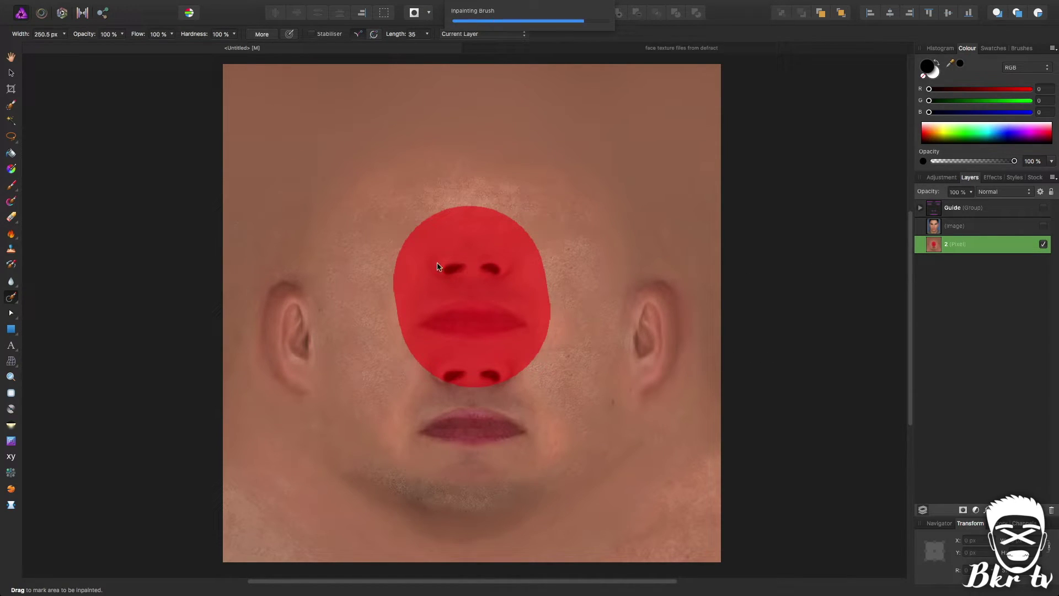
pyautogui.moveTo(438, 262); pyautogui.dragTo(495, 266)
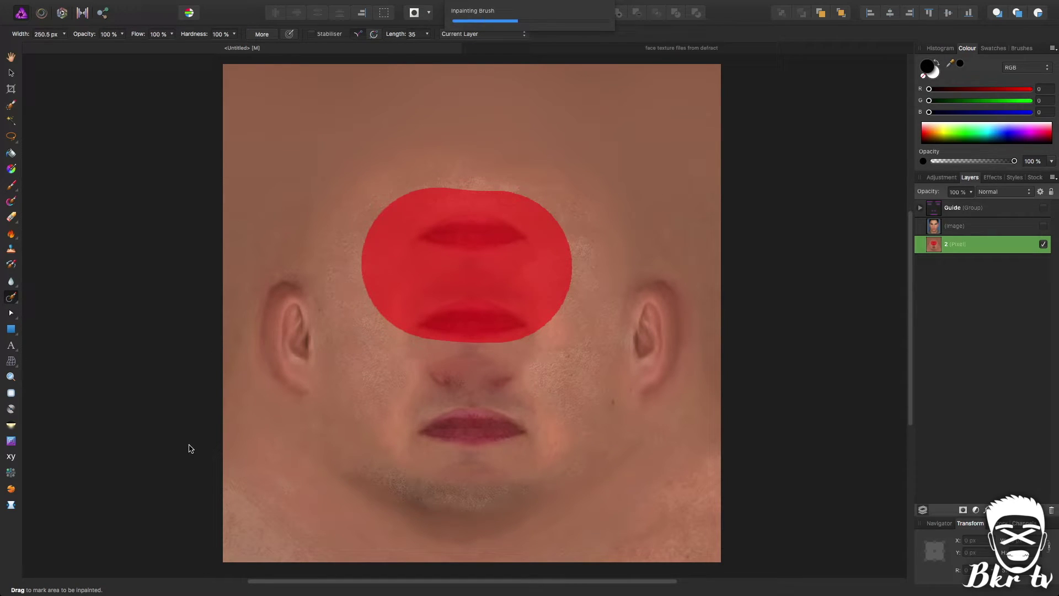
# Try to inpaint away the duplicated lips and noses above the mouth on skin layer 2 with the brush reduced to 94.5 px
pyautogui.press('[')
pyautogui.press('[')
pyautogui.press('[')
pyautogui.press('[')
pyautogui.press('[')
pyautogui.press('[')
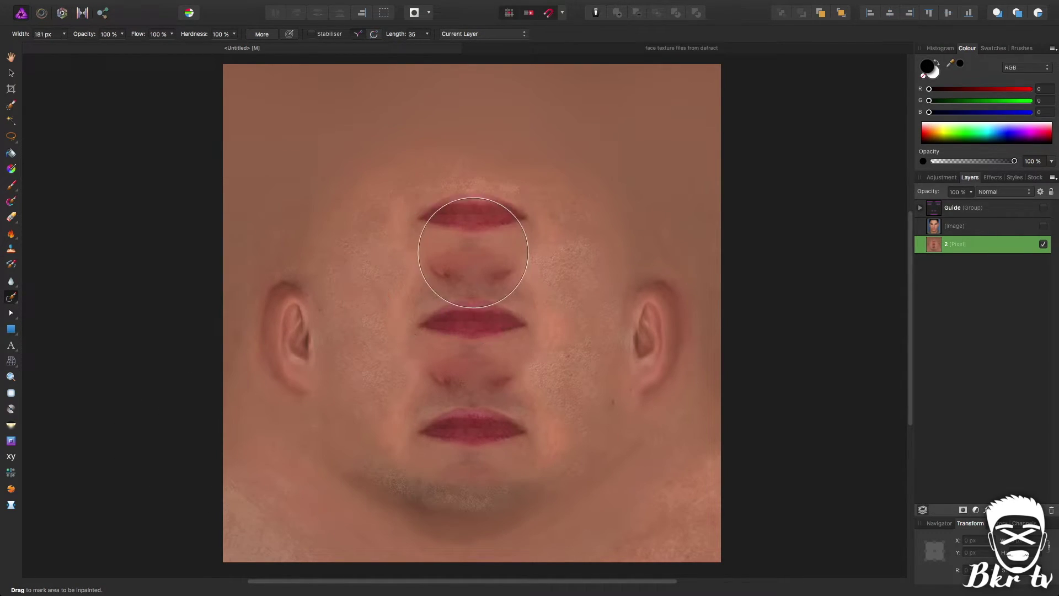
pyautogui.moveTo(427, 218); pyautogui.dragTo(521, 216)
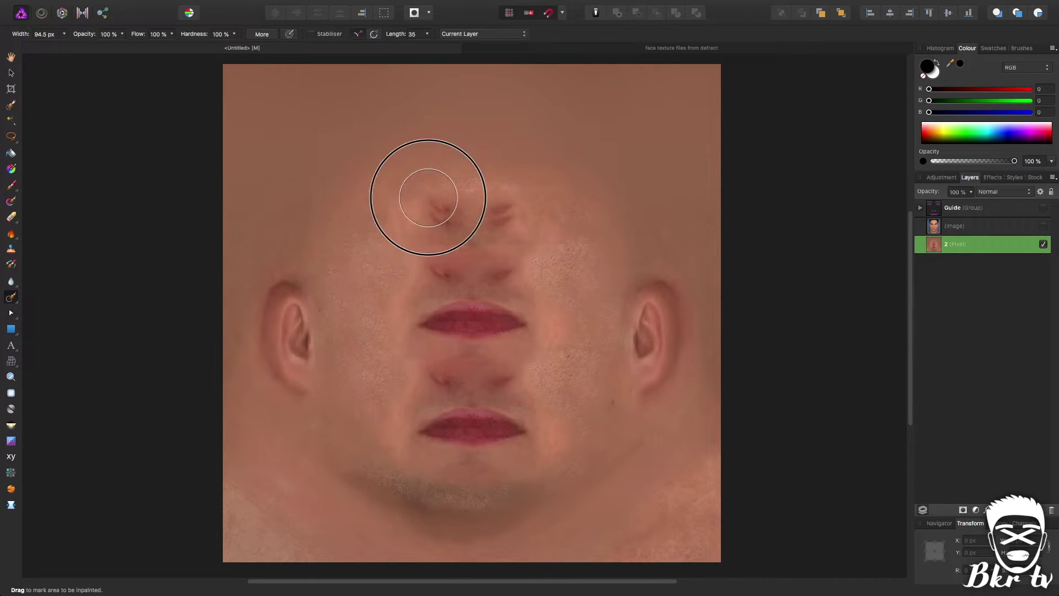
pyautogui.moveTo(429, 197)
pyautogui.mouseDown()
pyautogui.moveTo(516, 210)
pyautogui.moveTo(499, 238)
pyautogui.moveTo(590, 276)
pyautogui.moveTo(457, 341)
pyautogui.moveTo(476, 359)
pyautogui.moveTo(532, 369)
pyautogui.mouseUp()
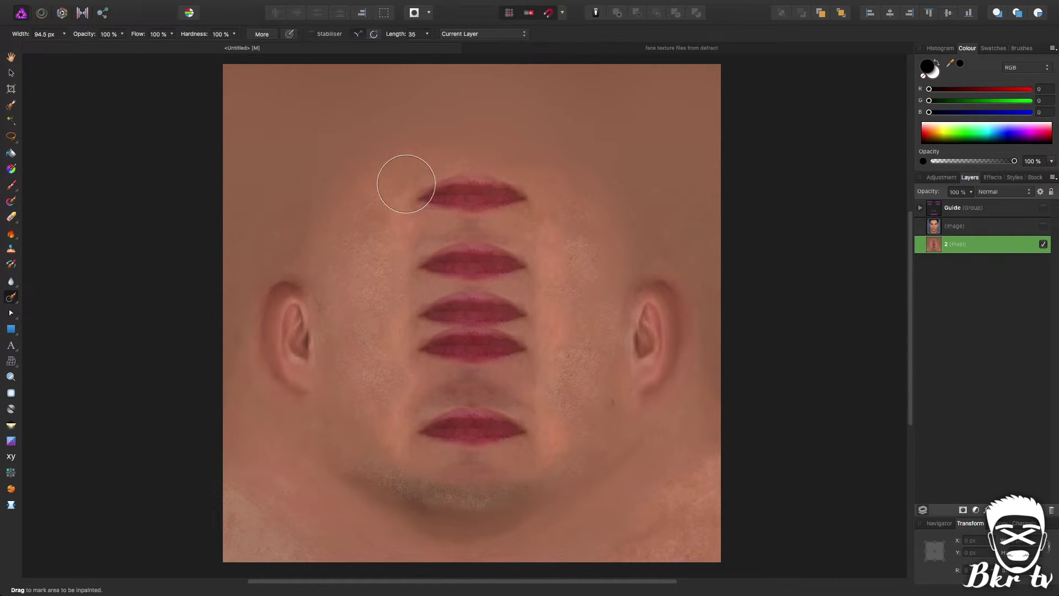
pyautogui.moveTo(433, 186)
pyautogui.mouseDown()
pyautogui.moveTo(577, 184)
pyautogui.moveTo(453, 239)
pyautogui.moveTo(515, 262)
pyautogui.moveTo(530, 295)
pyautogui.moveTo(475, 329)
pyautogui.moveTo(527, 354)
pyautogui.mouseUp()
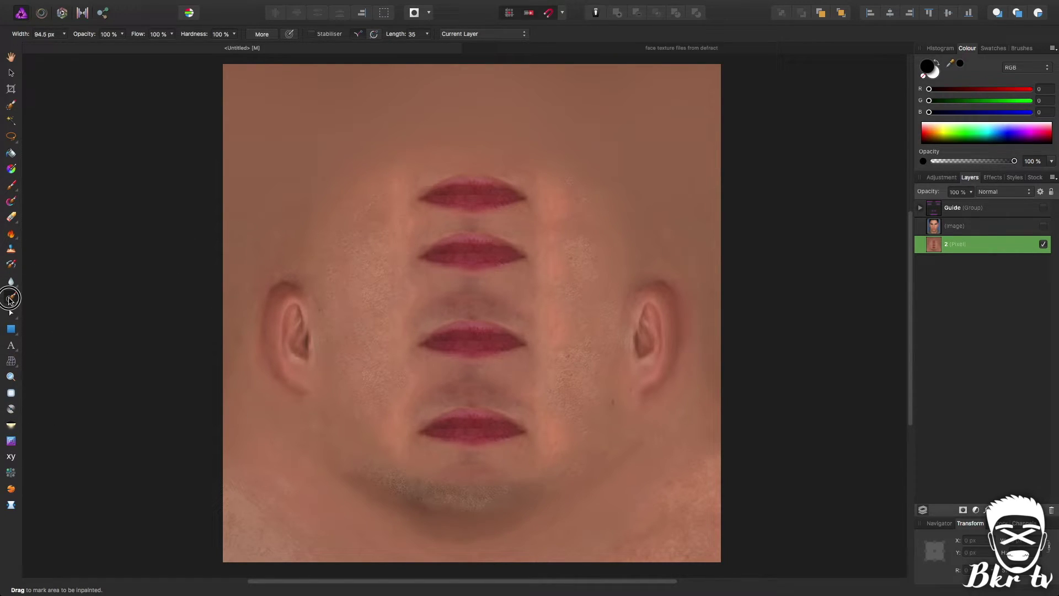
# Cover the image-left part of the duplicated lips above the real mouth with clean cheek skin using the Patch Tool
pyautogui.click(9, 299)
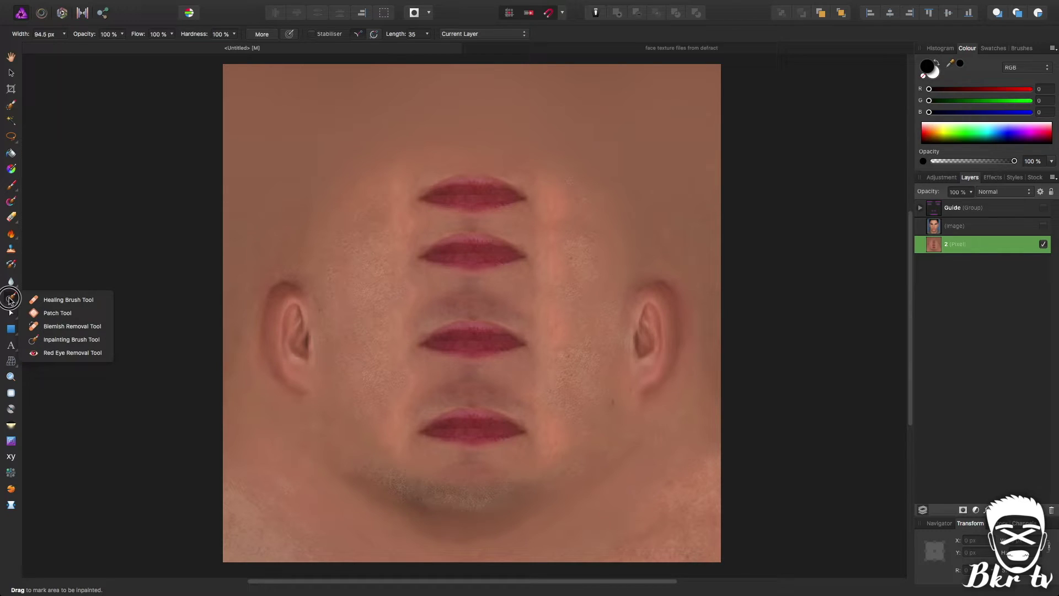
pyautogui.click(60, 314)
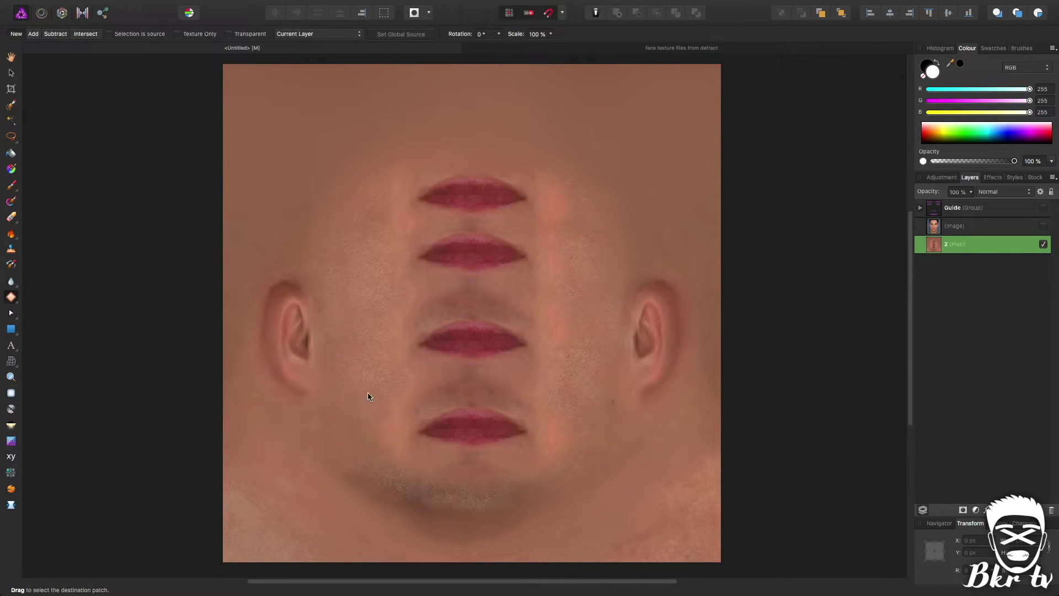
pyautogui.moveTo(424, 399)
pyautogui.mouseDown()
pyautogui.moveTo(485, 395)
pyautogui.moveTo(504, 287)
pyautogui.moveTo(511, 189)
pyautogui.moveTo(463, 169)
pyautogui.moveTo(406, 177)
pyautogui.moveTo(404, 394)
pyautogui.mouseUp()
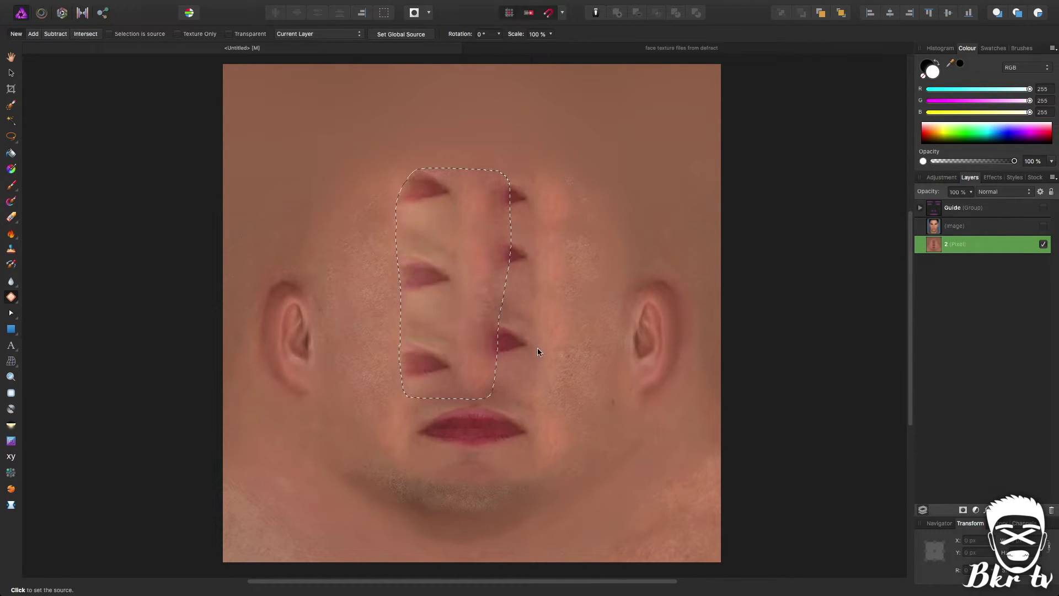
pyautogui.click(384, 354)
pyautogui.click(158, 210)
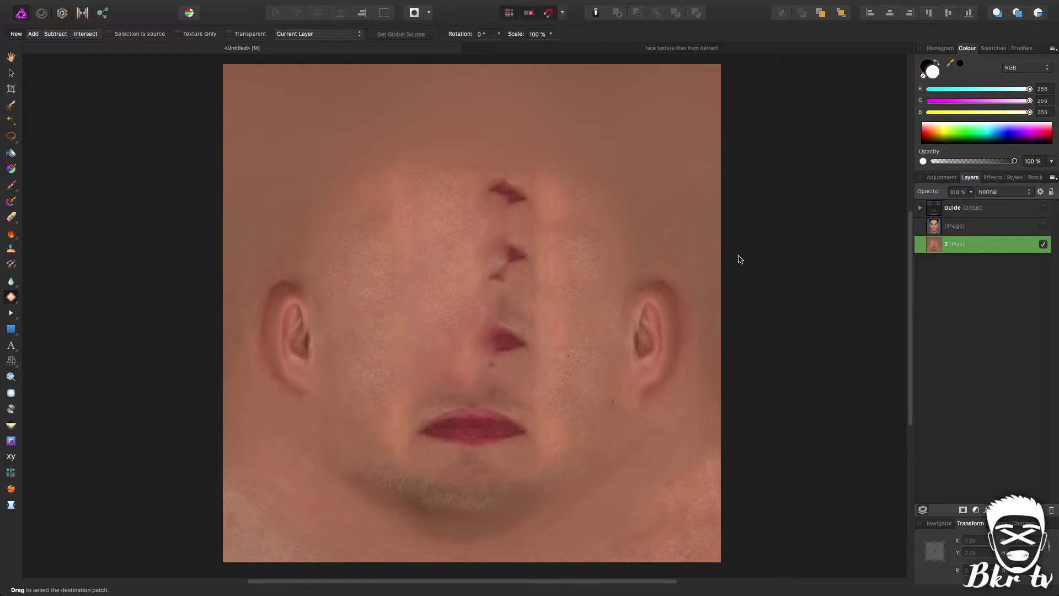
# Mirror the clean half of skin layer 2 onto the other half with input 270° and output 90°
pyautogui.click(13, 474)
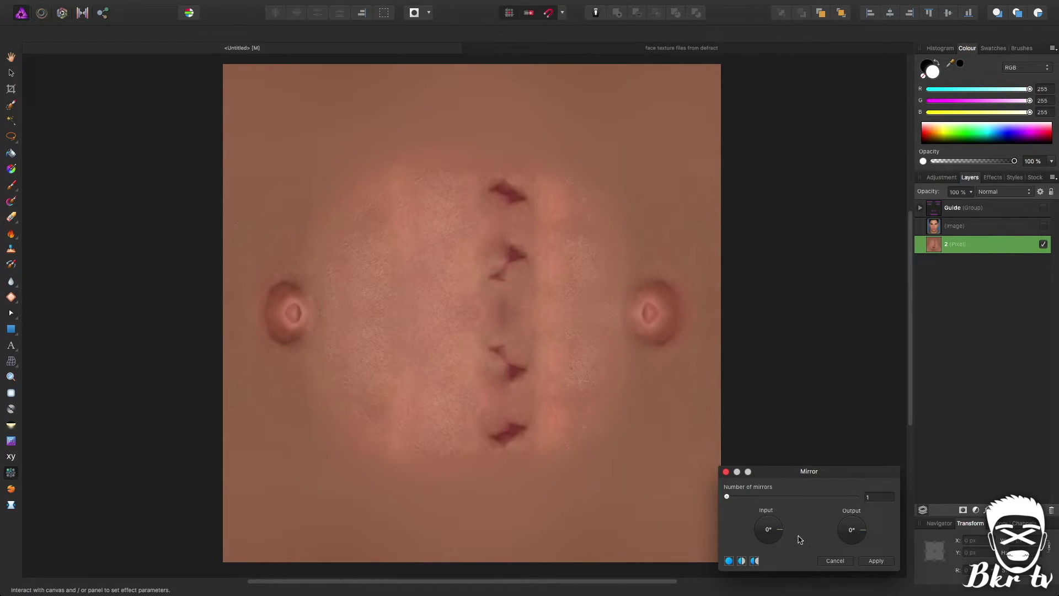
pyautogui.click(770, 539)
pyautogui.click(851, 513)
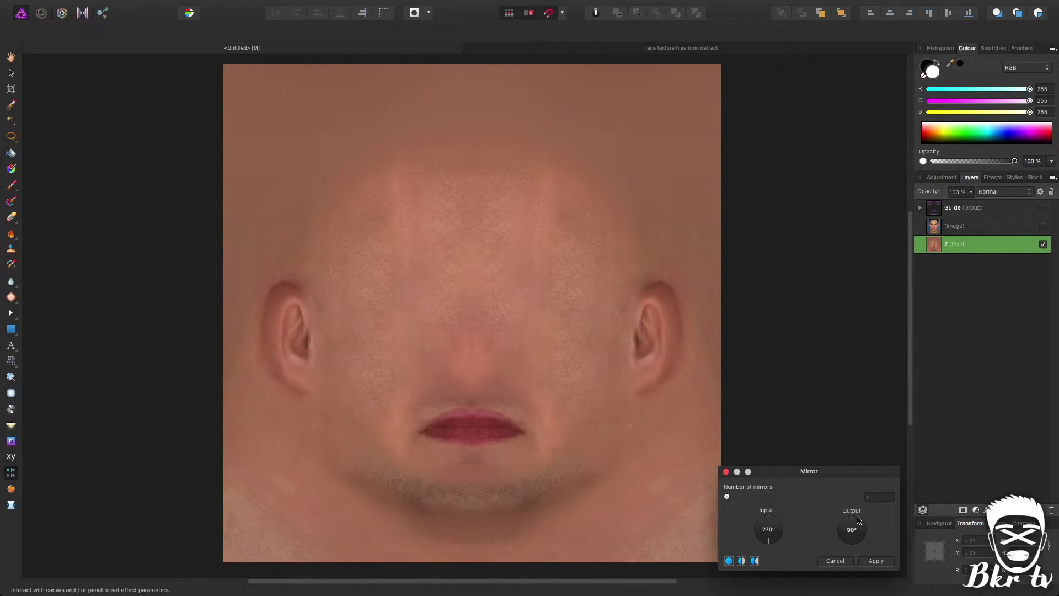
pyautogui.click(882, 567)
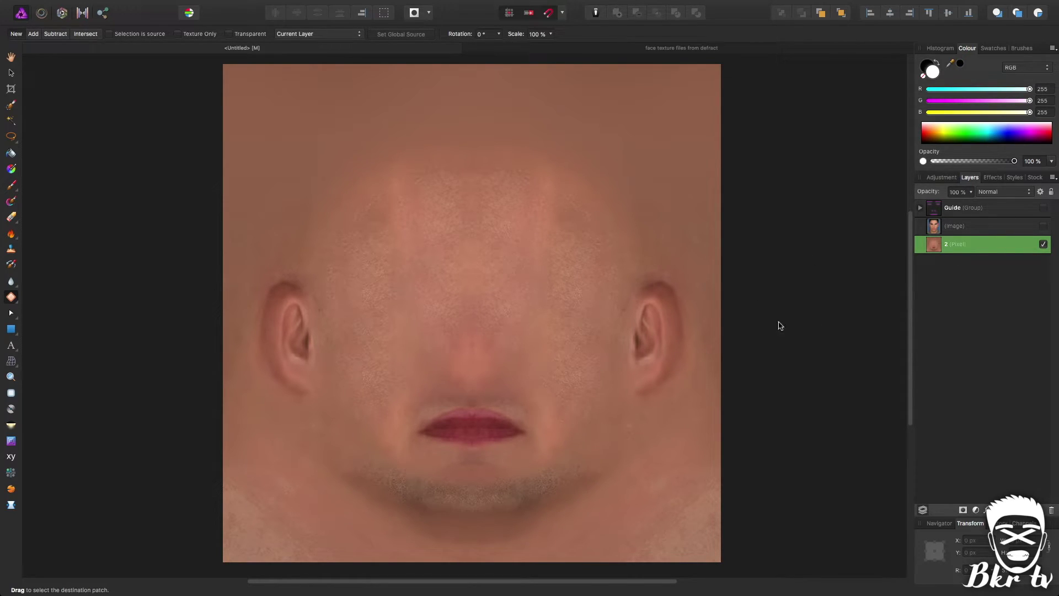
# Show the face photo and draw a closed Pen outline of its image-left half through chin, jaw, temple and forehead centre
pyautogui.click(1044, 227)
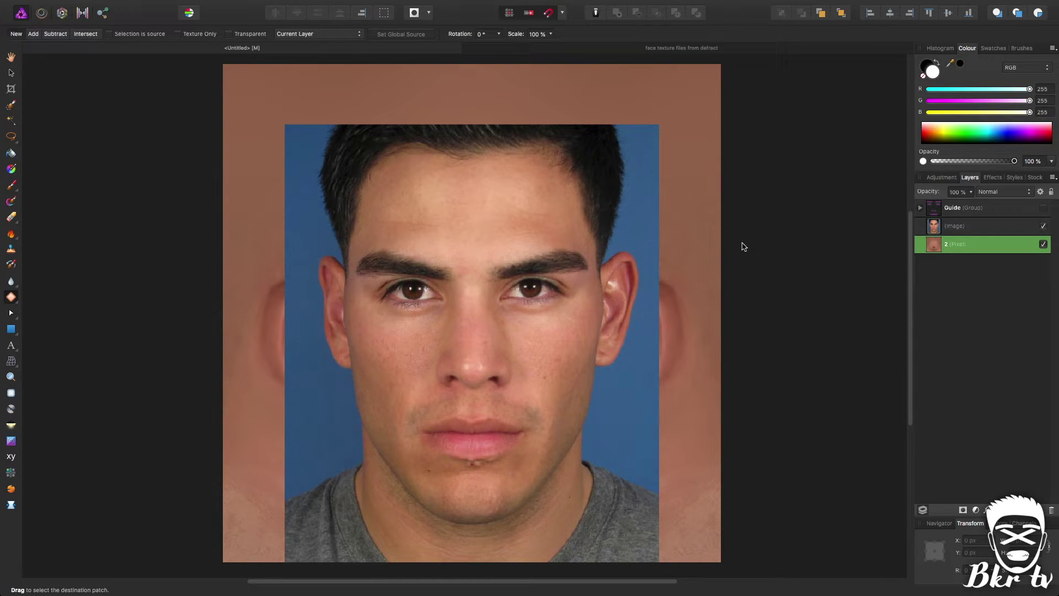
pyautogui.click(981, 231)
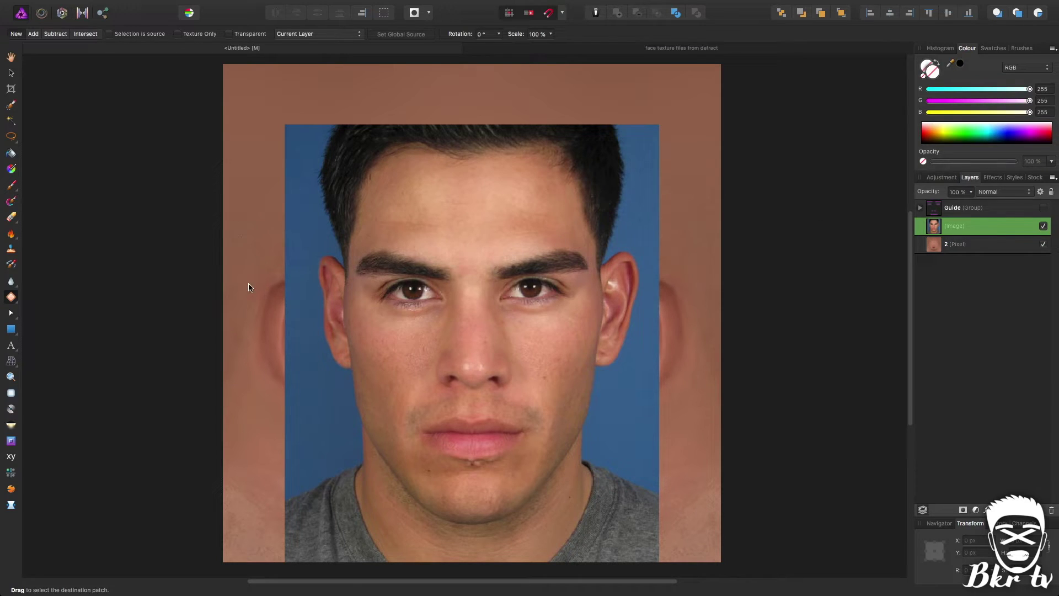
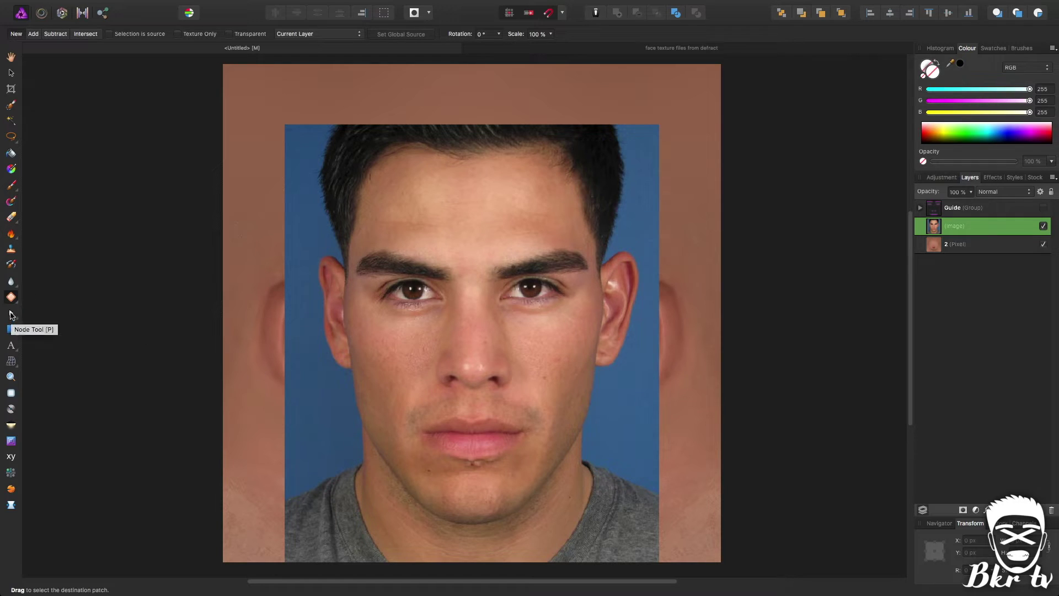
pyautogui.moveTo(10, 315); pyautogui.dragTo(56, 321)
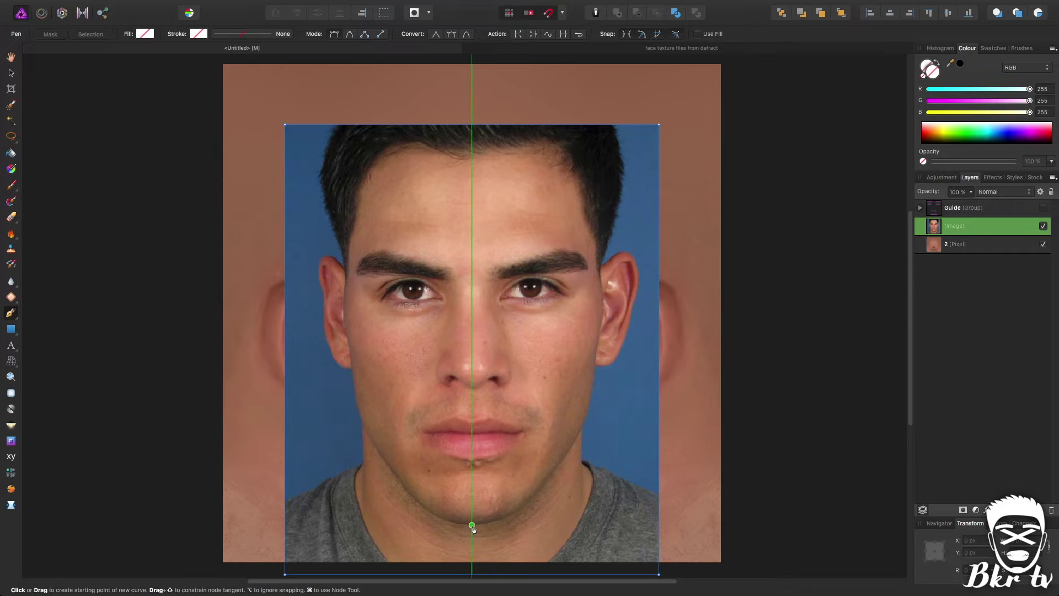
pyautogui.click(472, 519)
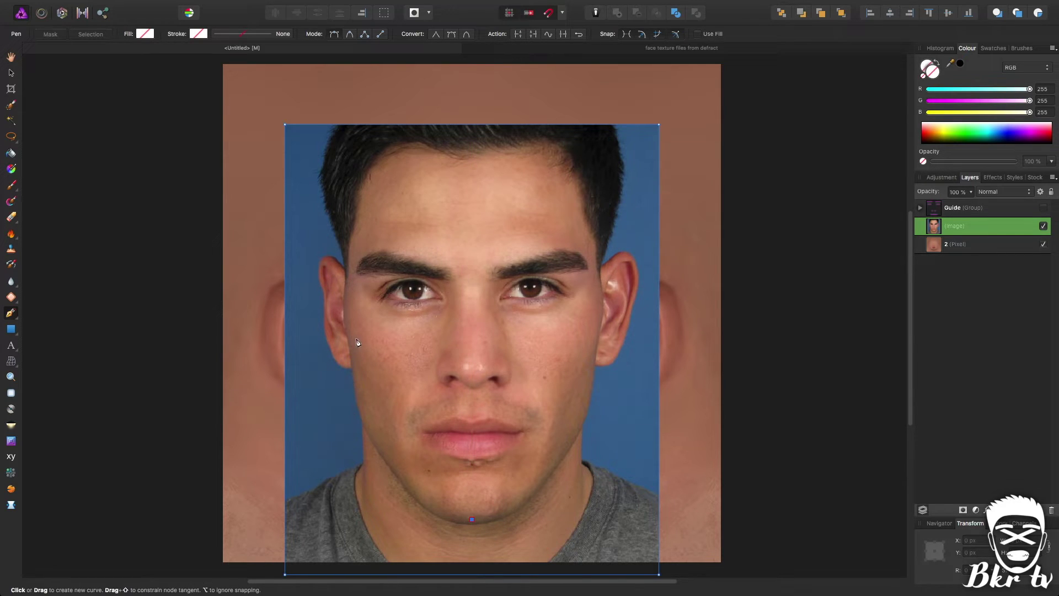
pyautogui.click(353, 359)
pyautogui.click(353, 272)
pyautogui.click(472, 163)
pyautogui.click(472, 520)
# Bend the half-face outline with the Node Tool to follow the jaw, side of the face and hairline, and fill it black
pyautogui.moveTo(12, 313); pyautogui.dragTo(34, 330)
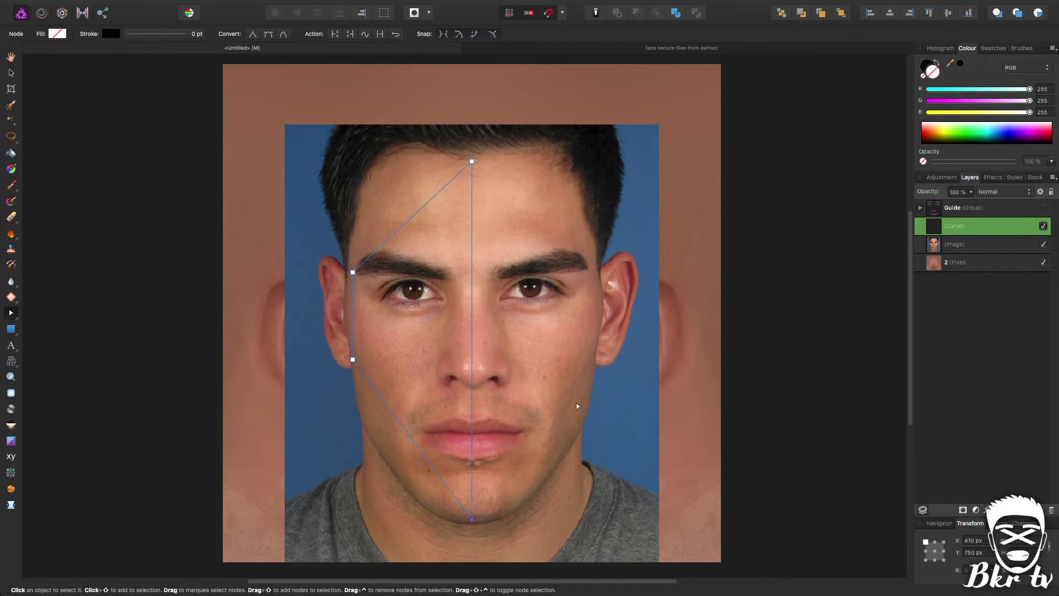
pyautogui.moveTo(405, 429); pyautogui.dragTo(389, 454)
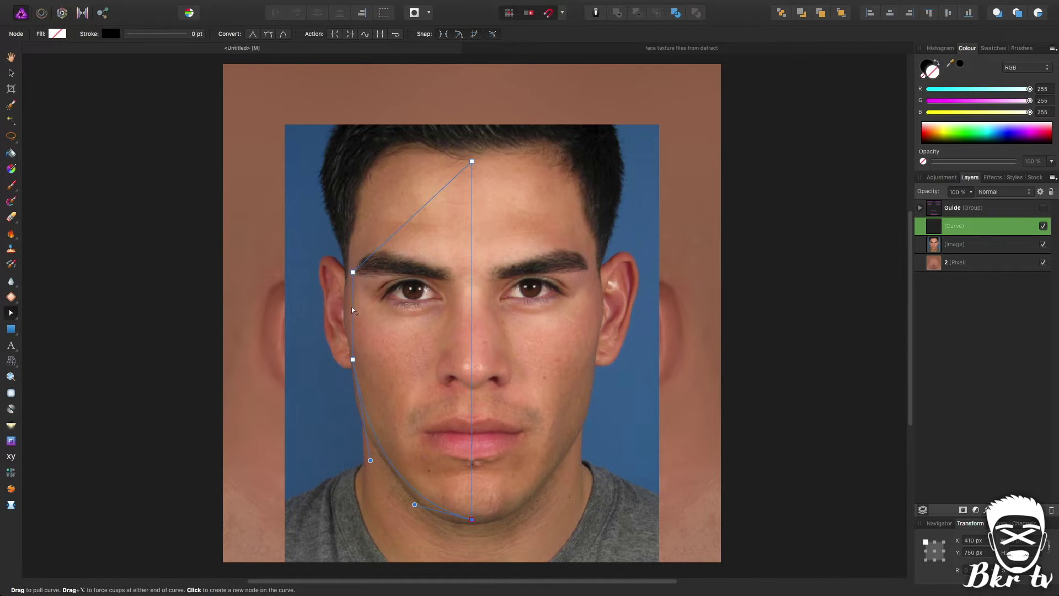
pyautogui.moveTo(398, 232); pyautogui.dragTo(388, 189)
pyautogui.click(10, 74)
pyautogui.click(963, 63)
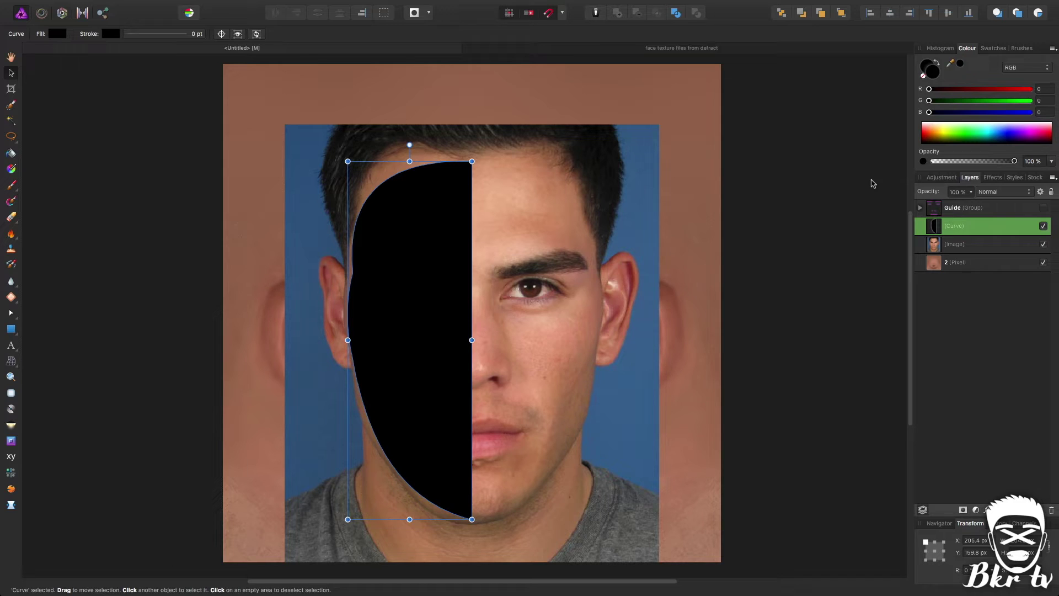
# Duplicate the black half-face shape, flip the copy horizontally onto the other half, and add both curves into one face shape
pyautogui.press('super+j')
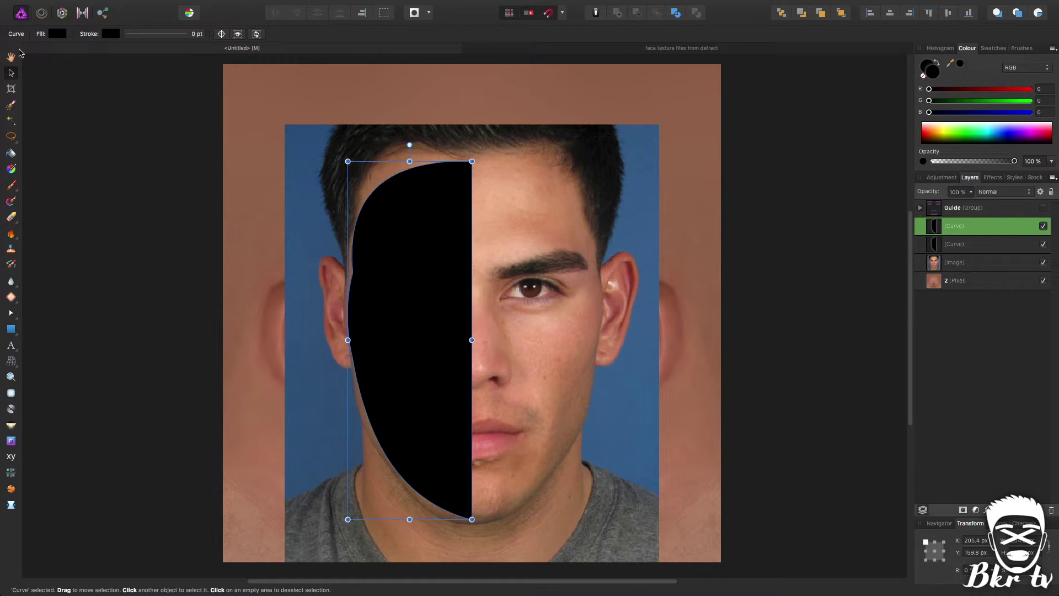
pyautogui.rightClick(429, 261)
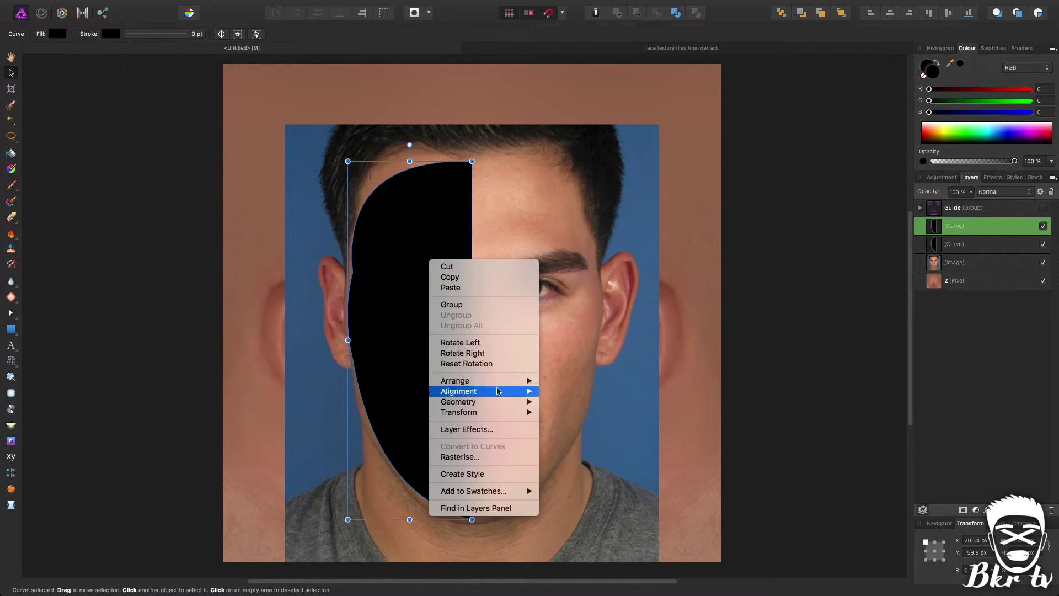
pyautogui.moveTo(499, 412)
pyautogui.click(578, 436)
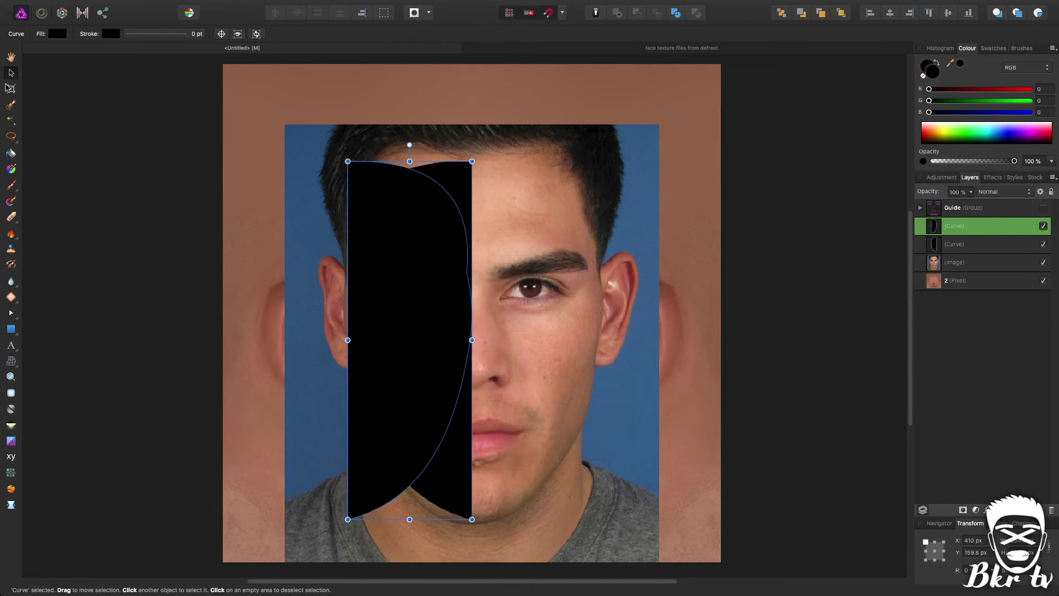
pyautogui.moveTo(384, 226); pyautogui.dragTo(510, 225)
pyautogui.keyDown('shift'); pyautogui.click(971, 239); pyautogui.keyUp('shift')
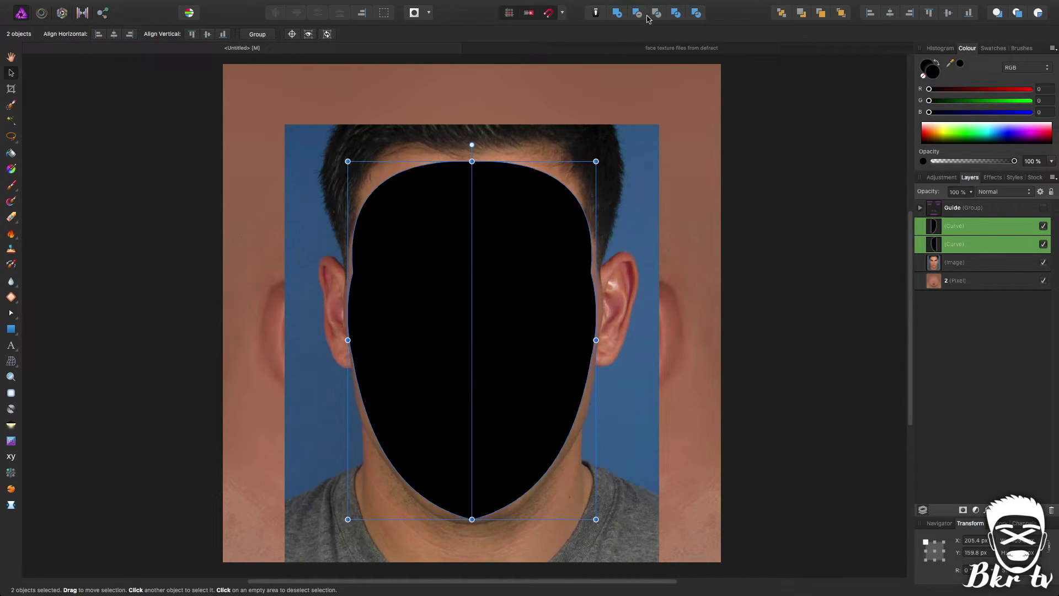
pyautogui.click(618, 13)
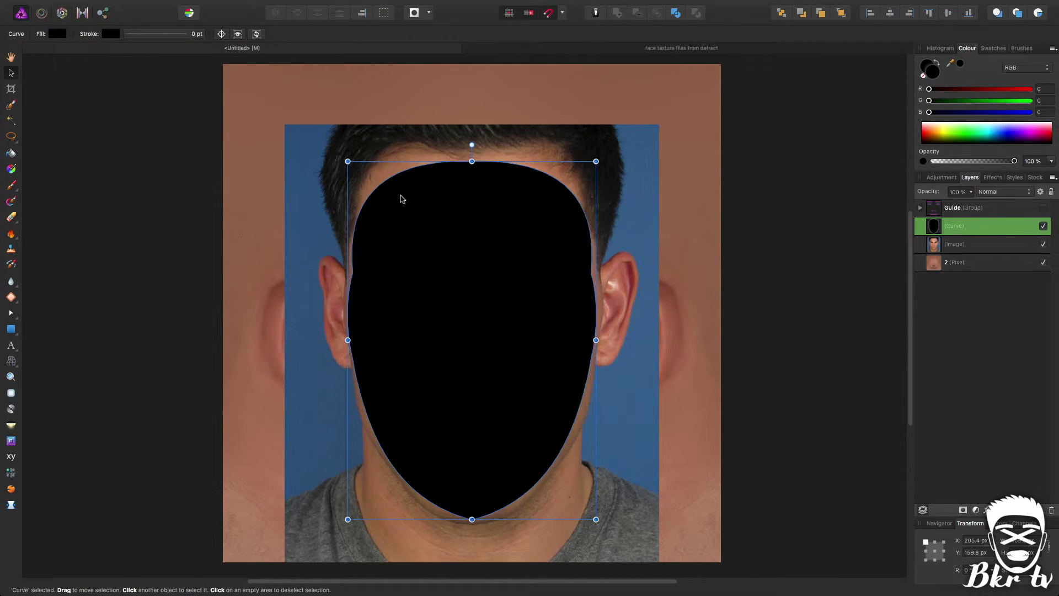
# Remove the face shape's fill and nest the face photo inside the curve layer so it is clipped to the outline
pyautogui.click(953, 246)
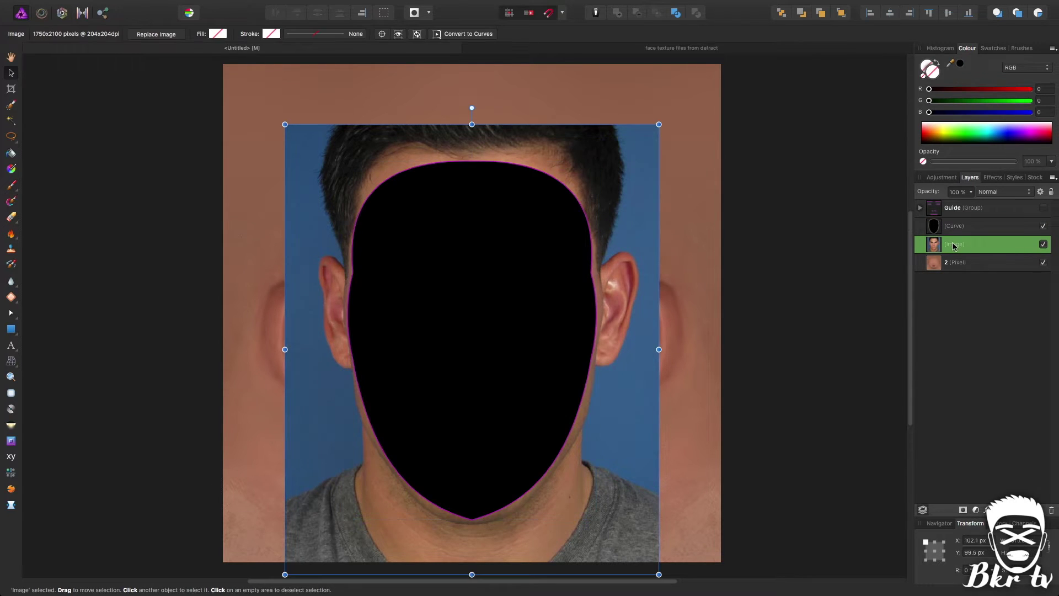
pyautogui.click(950, 227)
pyautogui.click(924, 77)
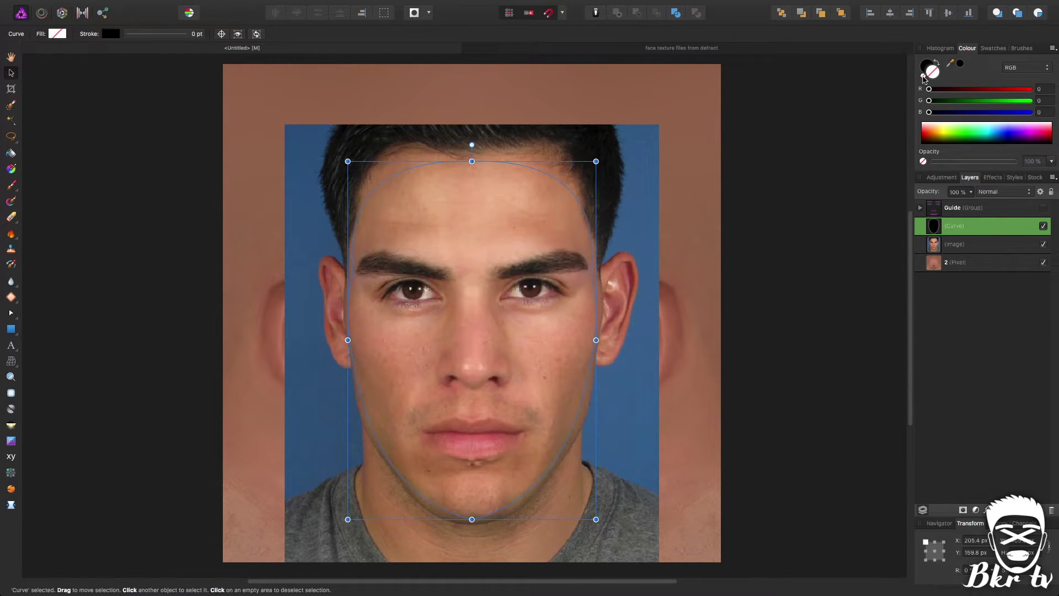
pyautogui.click(956, 246)
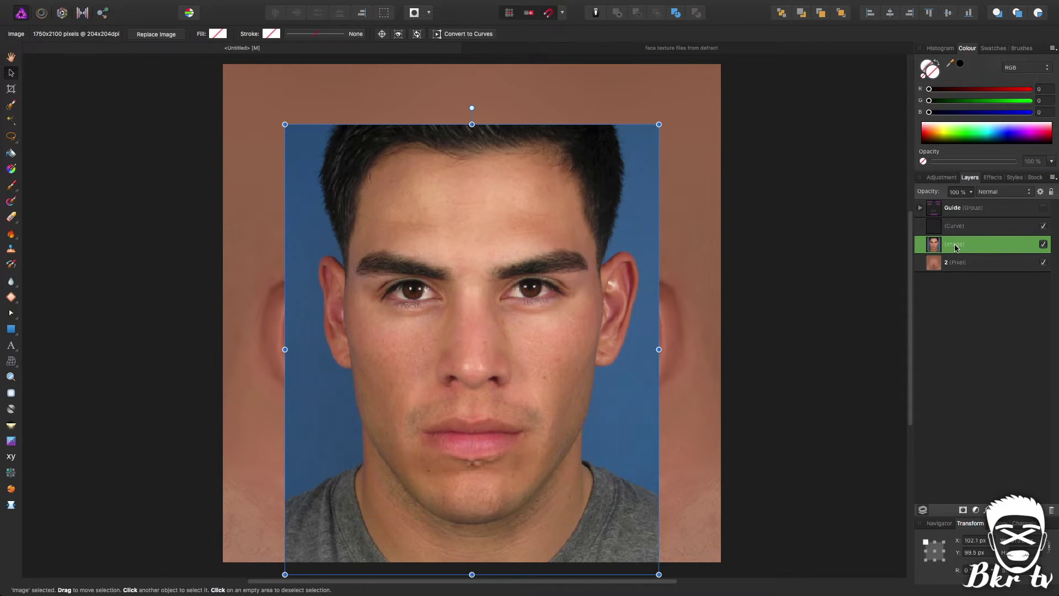
pyautogui.moveTo(957, 248)
pyautogui.mouseDown()
pyautogui.moveTo(949, 239)
pyautogui.moveTo(1041, 234)
pyautogui.moveTo(954, 235)
pyautogui.mouseUp()
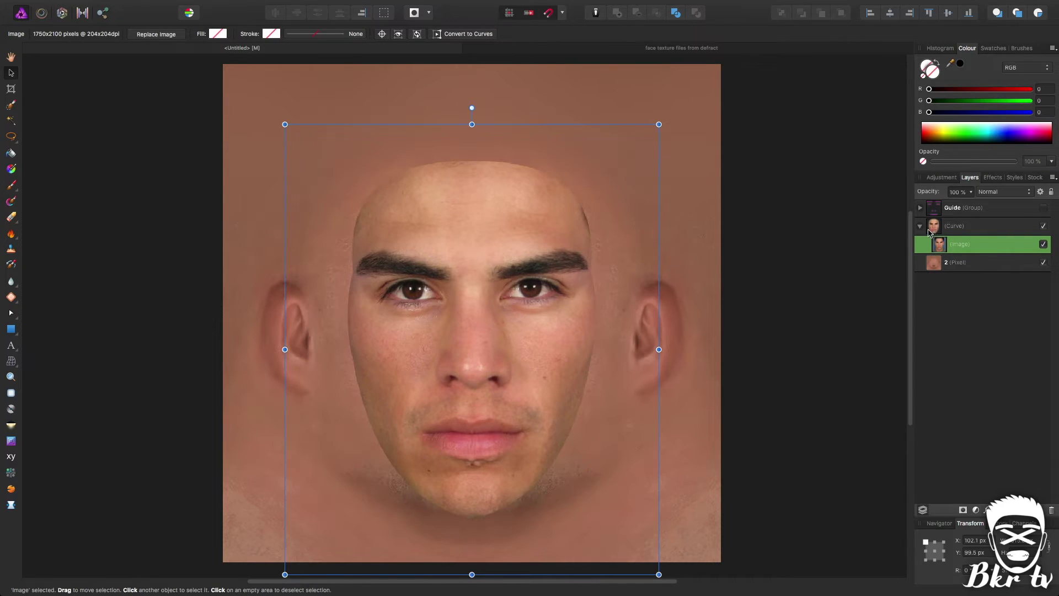
pyautogui.click(921, 227)
pyautogui.click(871, 256)
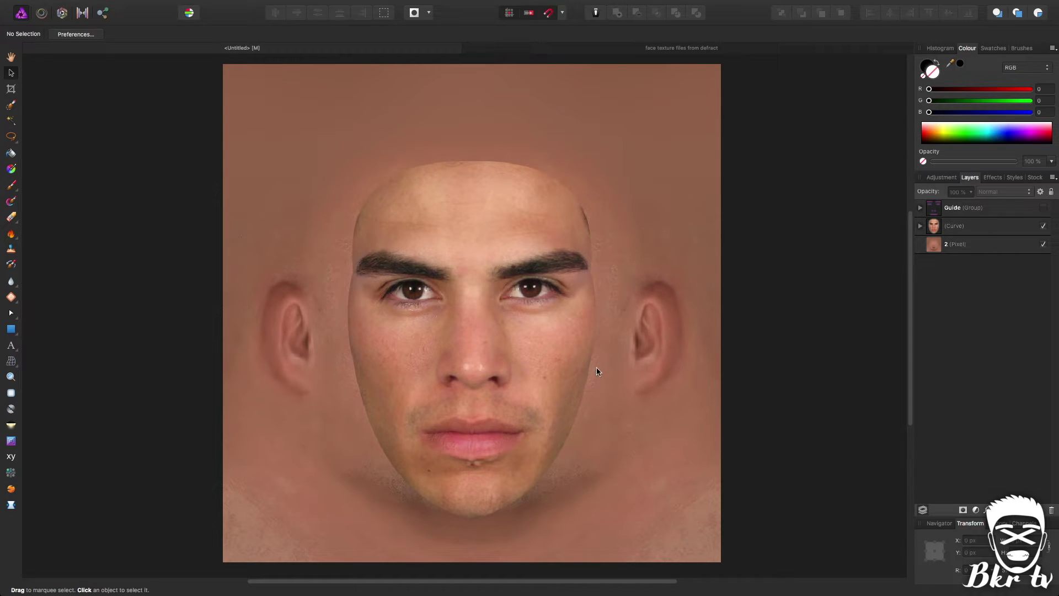
# Duplicate the clipped face curve layer and move one copy beneath skin layer 2 as a backup
pyautogui.click(974, 231)
pyautogui.rightClick(974, 230)
pyautogui.click(954, 225)
pyautogui.hotkey('ctrl', 'j')
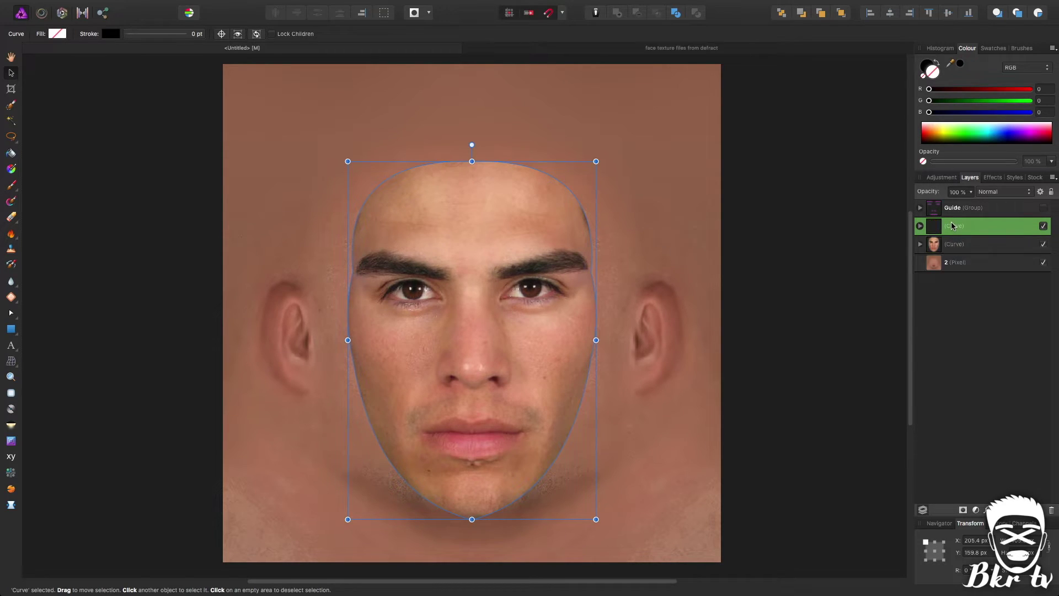
pyautogui.hotkey('ctrl', '[')
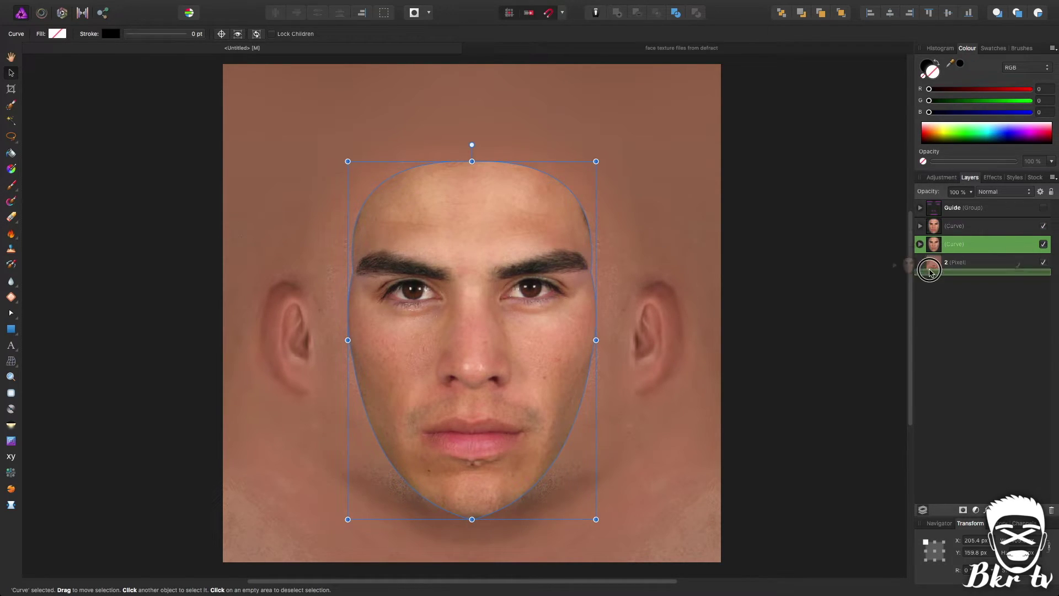
pyautogui.hotkey('ctrl', '[')
# Rasterise the clipped face layer above skin layer 2 and hide the backup copy below it
pyautogui.click(961, 227)
pyautogui.rightClick(942, 225)
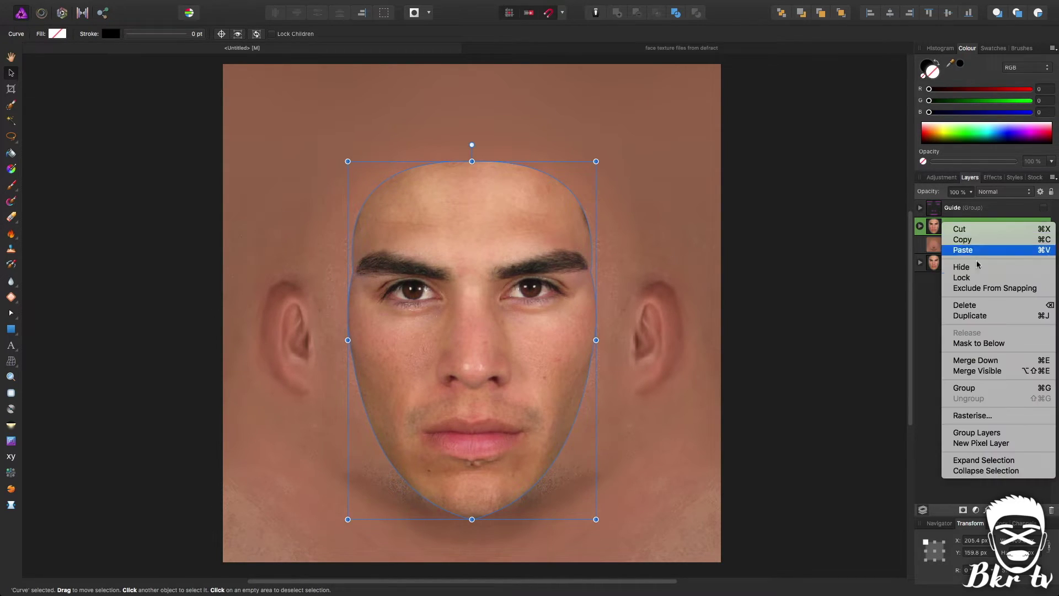
pyautogui.click(986, 416)
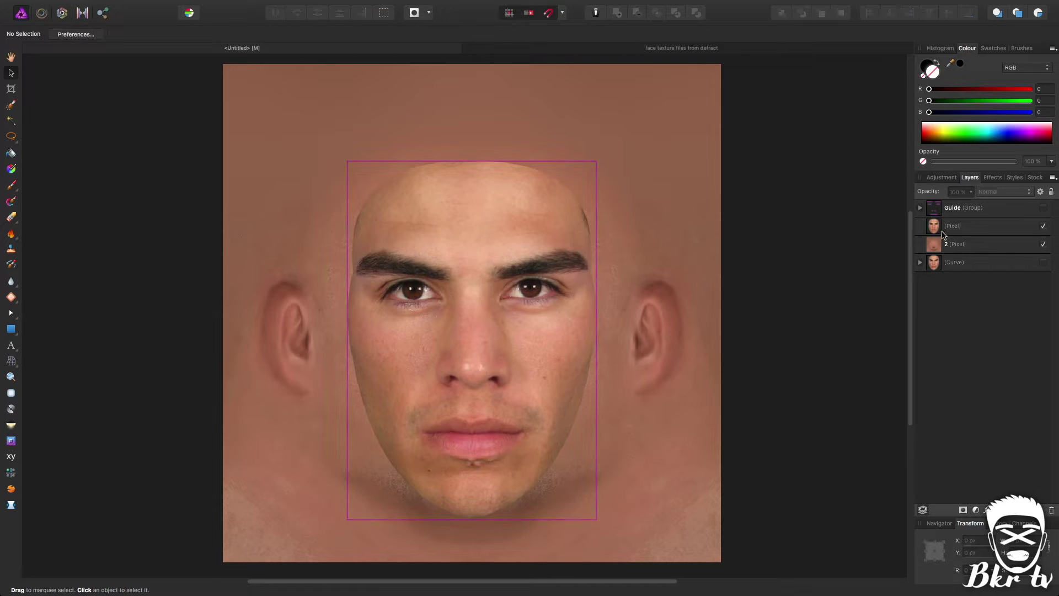
# Set up a soft Erase Brush with 100% opacity and 0% hardness for the rasterised face layer
pyautogui.click(11, 217)
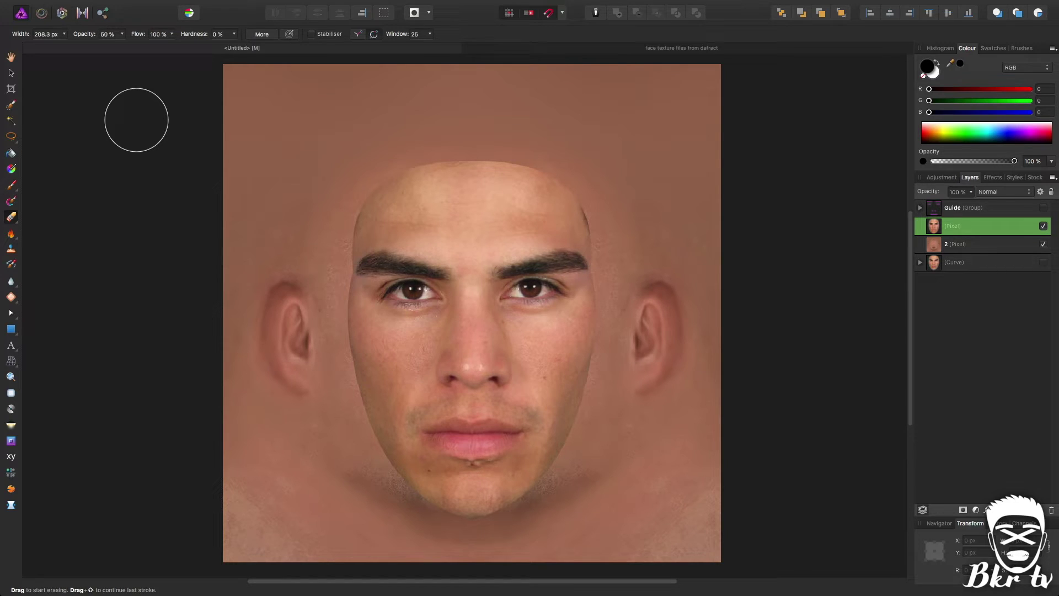
pyautogui.click(122, 34)
pyautogui.moveTo(122, 49); pyautogui.dragTo(166, 48)
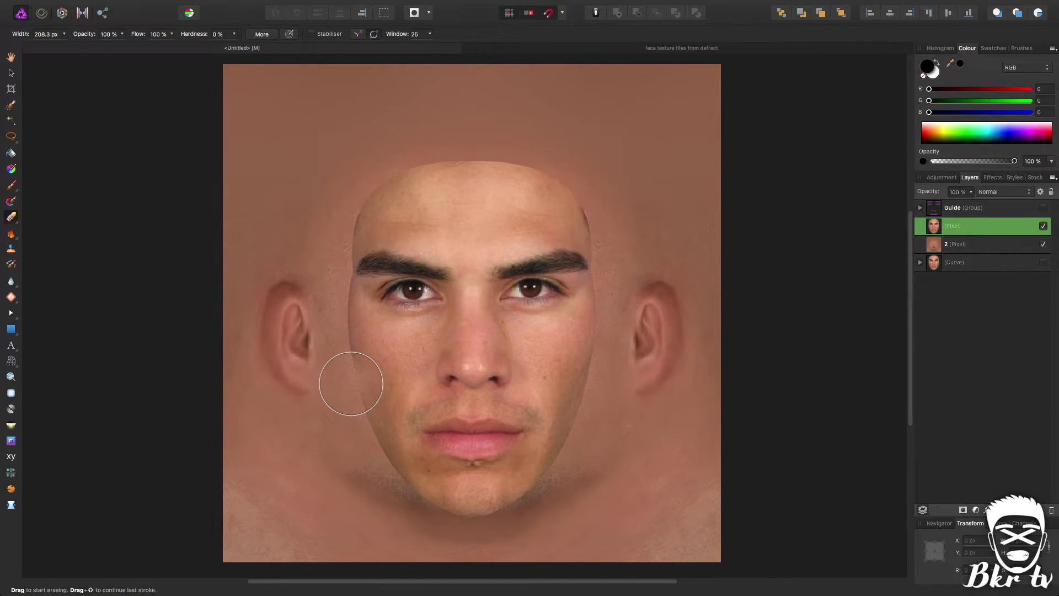
pyautogui.moveTo(567, 442)
pyautogui.mouseDown()
pyautogui.moveTo(567, 331)
pyautogui.moveTo(552, 354)
pyautogui.moveTo(576, 353)
pyautogui.mouseUp()
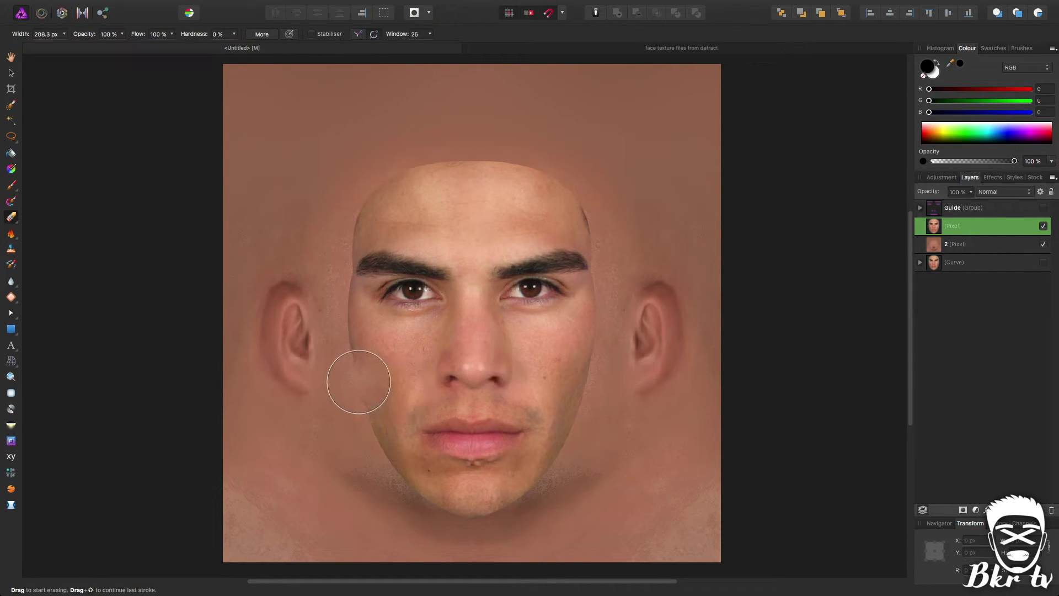
pyautogui.moveTo(333, 468)
pyautogui.mouseDown()
pyautogui.moveTo(286, 449)
pyautogui.moveTo(309, 458)
pyautogui.moveTo(303, 442)
pyautogui.moveTo(347, 356)
pyautogui.moveTo(340, 403)
pyautogui.moveTo(326, 409)
pyautogui.moveTo(336, 409)
pyautogui.mouseUp()
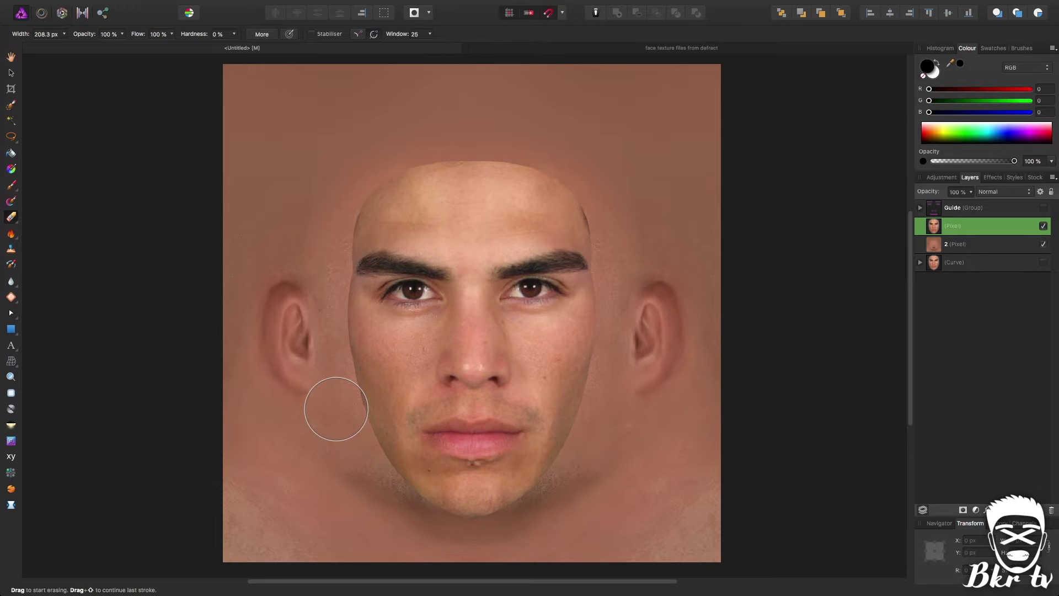
pyautogui.moveTo(336, 409)
pyautogui.mouseDown()
pyautogui.moveTo(300, 395)
pyautogui.moveTo(368, 399)
pyautogui.mouseUp()
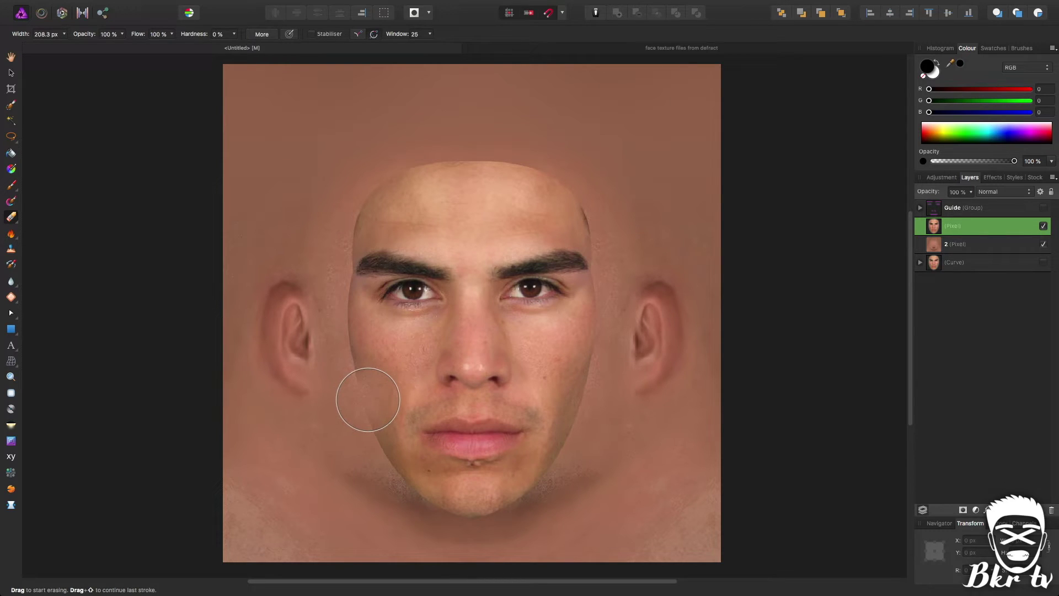
pyautogui.click(368, 400)
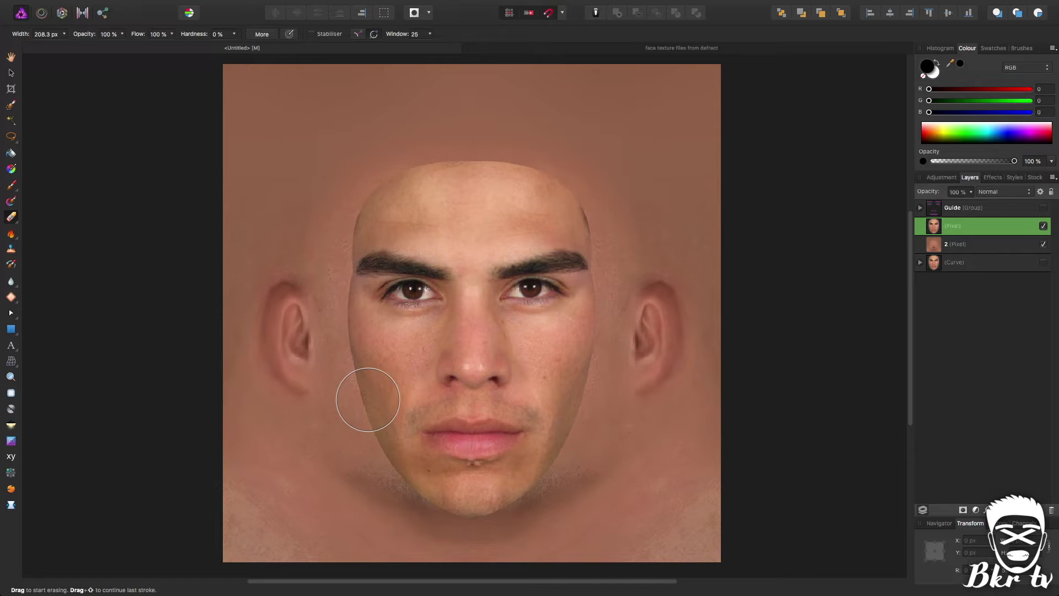
# Erase the hard edge along the left half of the face from chin to forehead, reducing the brush to 78.5 px, and deselect the layer
pyautogui.moveTo(333, 409)
pyautogui.mouseDown()
pyautogui.moveTo(353, 403)
pyautogui.moveTo(345, 356)
pyautogui.moveTo(353, 417)
pyautogui.moveTo(384, 491)
pyautogui.moveTo(416, 512)
pyautogui.moveTo(469, 524)
pyautogui.moveTo(415, 508)
pyautogui.moveTo(420, 494)
pyautogui.moveTo(374, 447)
pyautogui.moveTo(428, 533)
pyautogui.mouseUp()
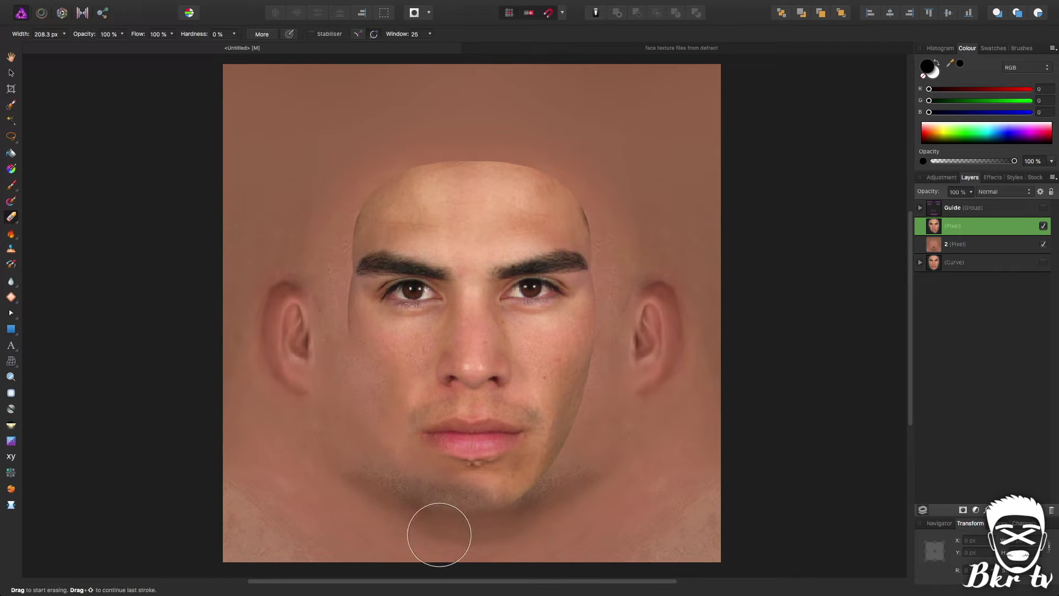
pyautogui.moveTo(339, 353)
pyautogui.mouseDown()
pyautogui.moveTo(326, 311)
pyautogui.moveTo(345, 302)
pyautogui.moveTo(362, 336)
pyautogui.moveTo(336, 294)
pyautogui.moveTo(350, 306)
pyautogui.moveTo(360, 208)
pyautogui.moveTo(391, 171)
pyautogui.moveTo(417, 177)
pyautogui.moveTo(463, 158)
pyautogui.moveTo(412, 161)
pyautogui.moveTo(425, 175)
pyautogui.moveTo(384, 198)
pyautogui.moveTo(340, 246)
pyautogui.mouseUp()
pyautogui.press('[')
pyautogui.press('[')
pyautogui.press('[')
pyautogui.press('[')
pyautogui.press('[')
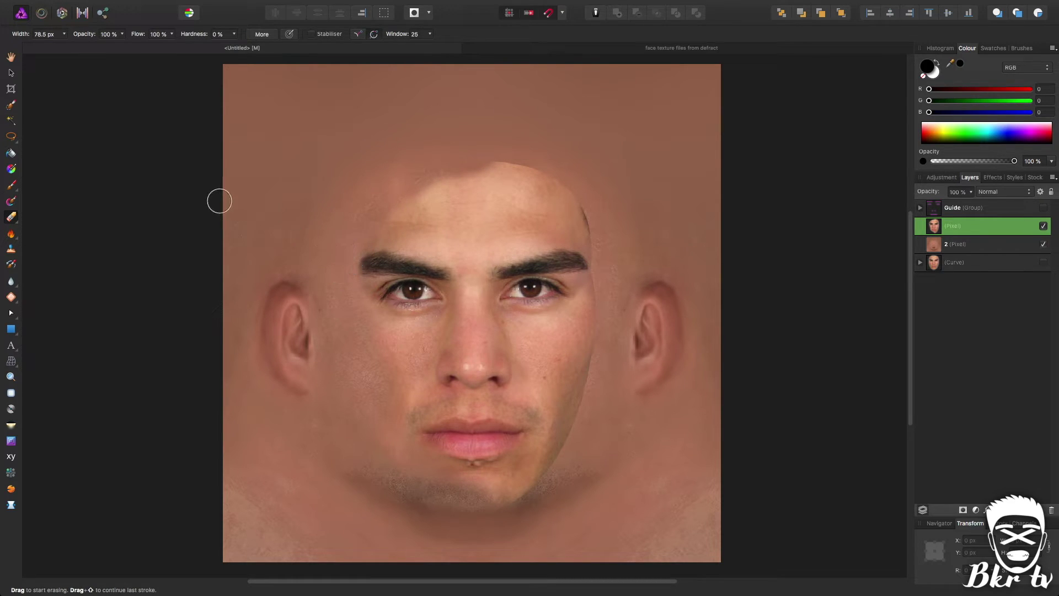
pyautogui.moveTo(381, 171)
pyautogui.mouseDown()
pyautogui.moveTo(428, 173)
pyautogui.moveTo(494, 142)
pyautogui.mouseUp()
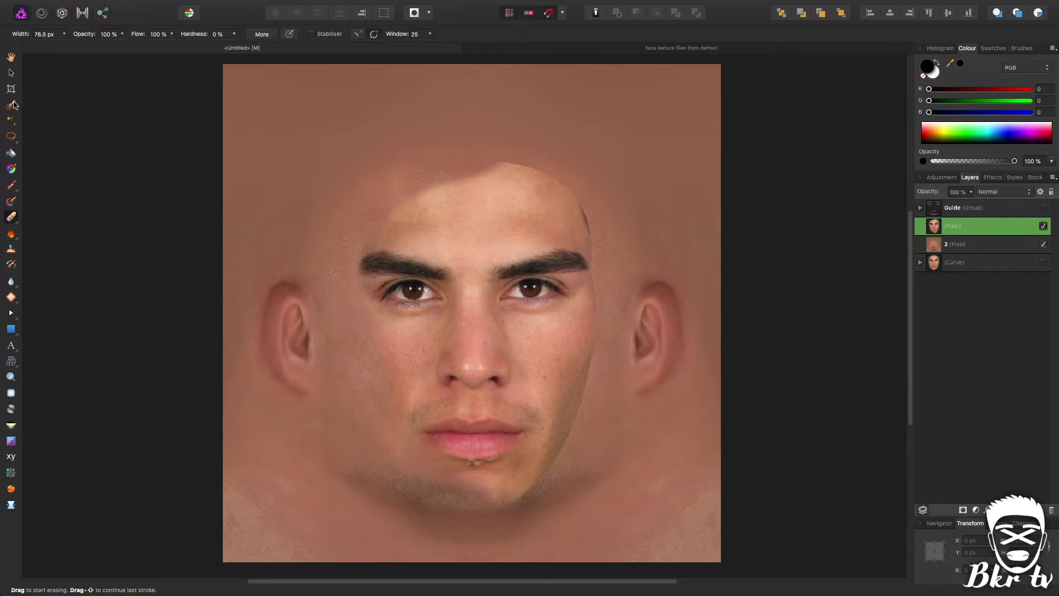
pyautogui.click(11, 73)
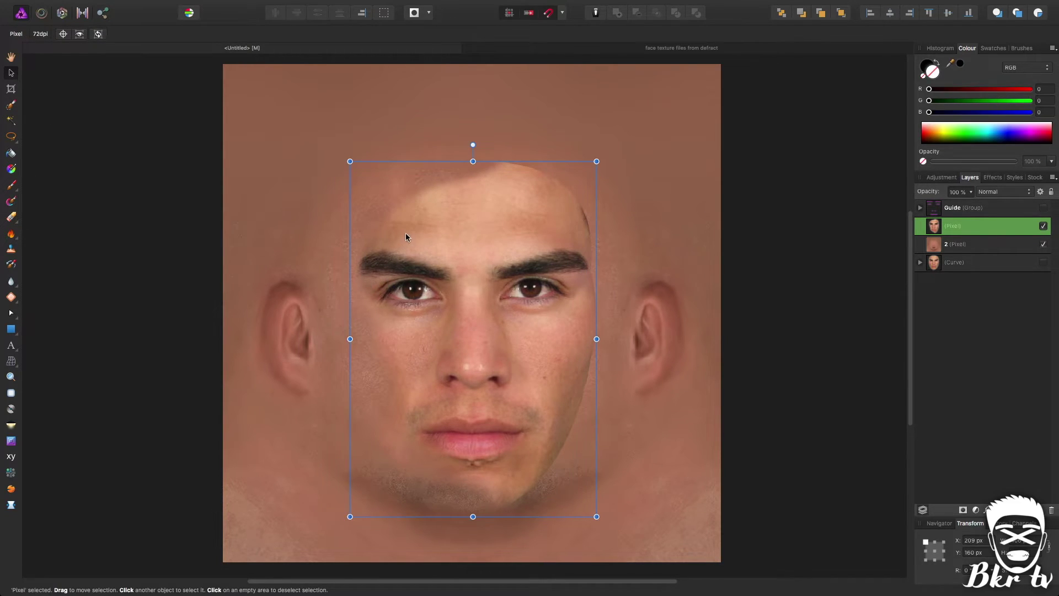
pyautogui.click(159, 285)
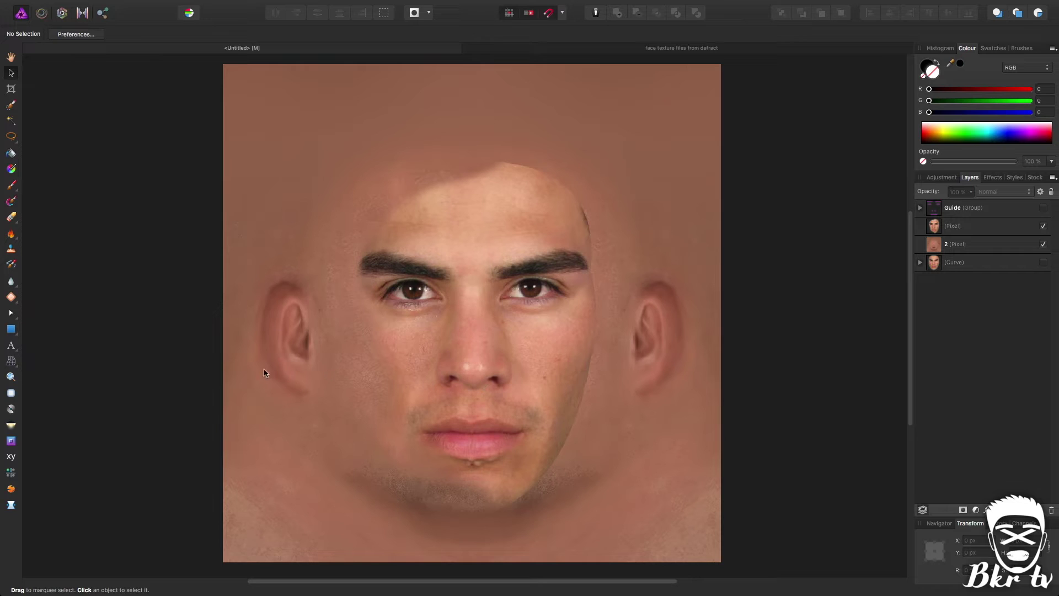
# Draw an unfilled rectangle covering the whole canvas and nest the face layer inside it
pyautogui.click(11, 329)
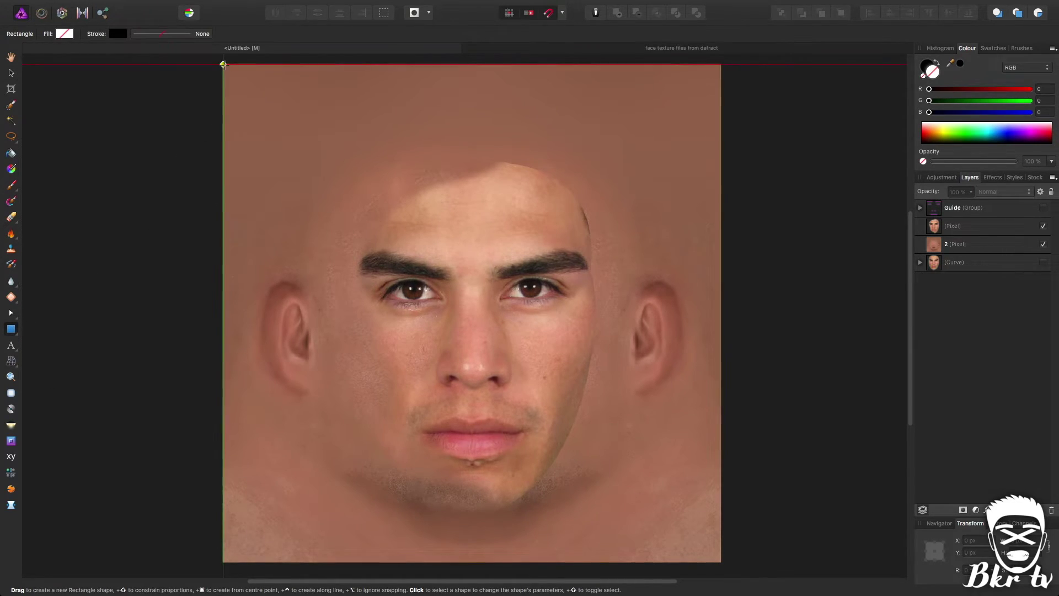
pyautogui.moveTo(719, 544); pyautogui.dragTo(721, 562)
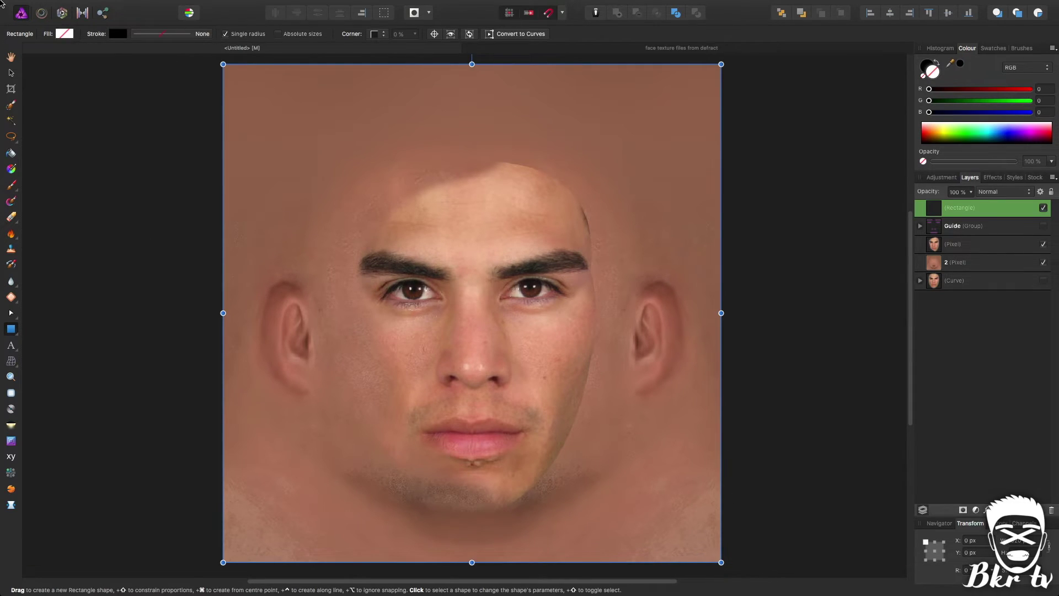
pyautogui.click(12, 73)
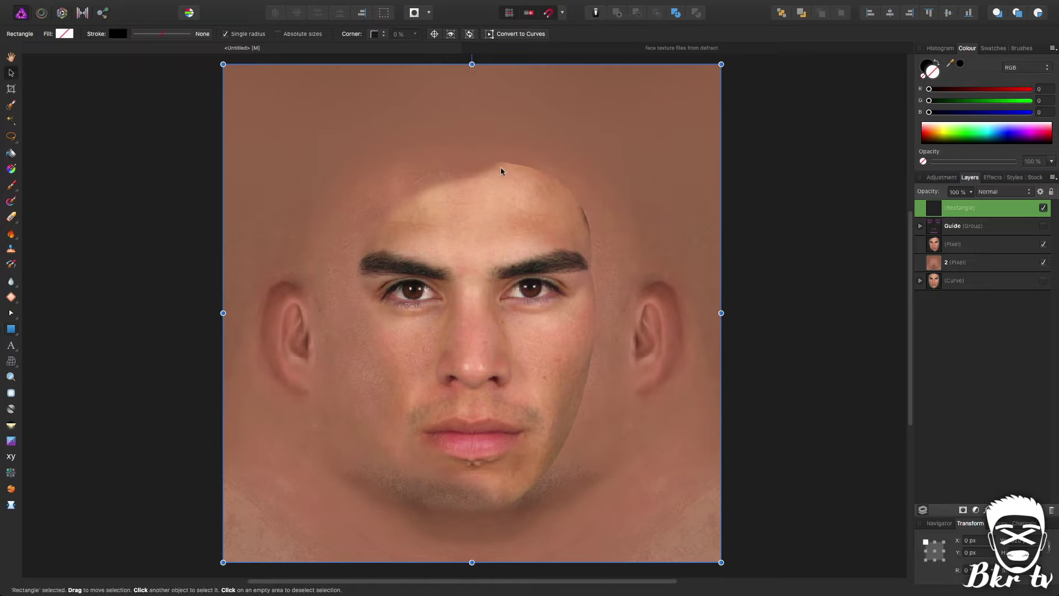
pyautogui.moveTo(964, 216); pyautogui.dragTo(950, 238)
pyautogui.click(949, 237)
pyautogui.click(921, 226)
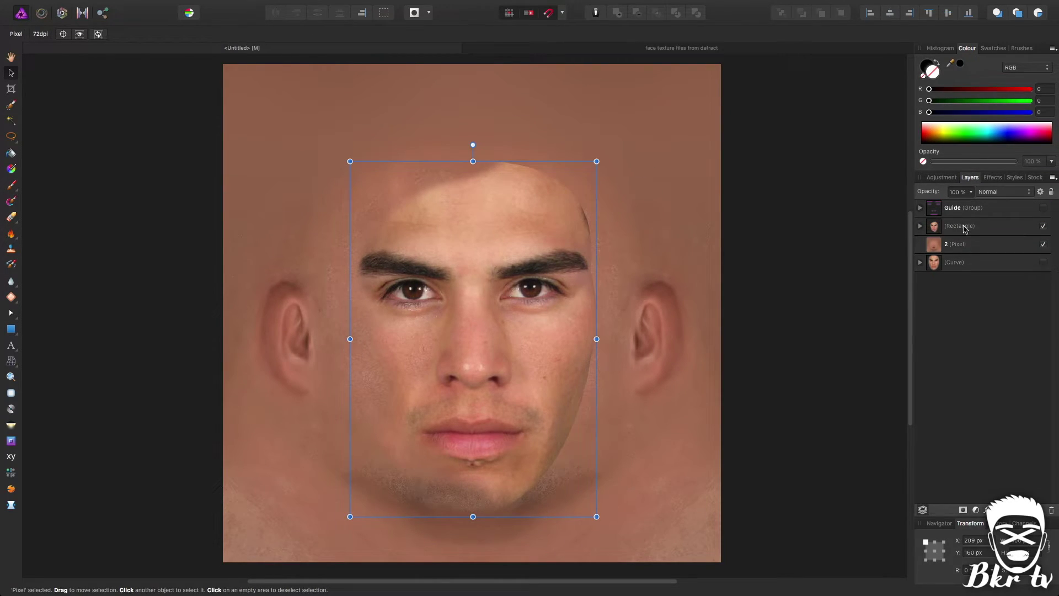
# Apply the Mirror filter with one mirror to the rectangle layer, reflecting the blended left half of the face onto the right half
pyautogui.click(964, 228)
pyautogui.click(11, 472)
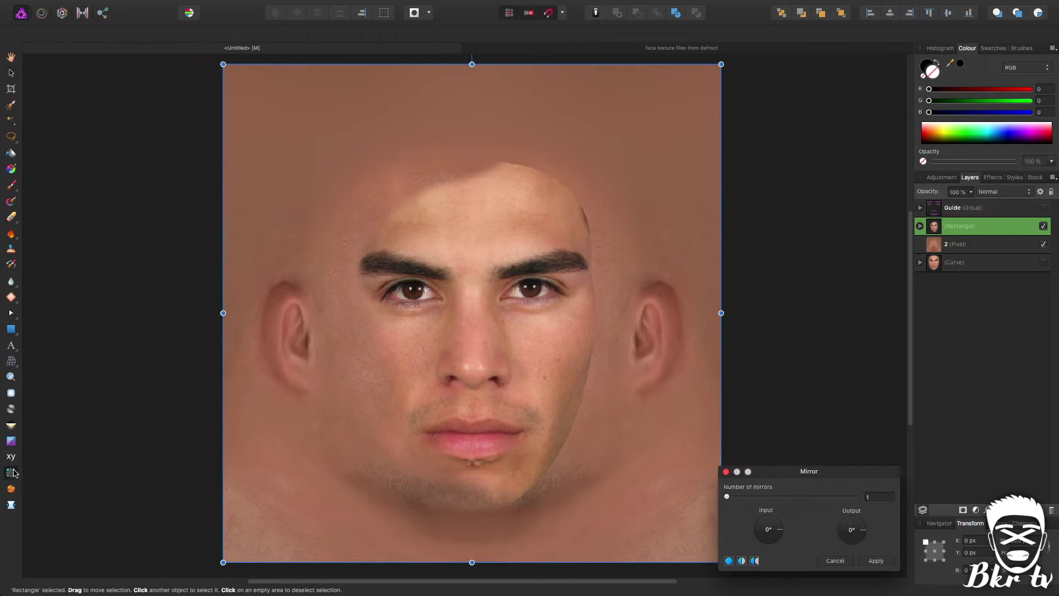
pyautogui.click(770, 547)
pyautogui.click(852, 520)
pyautogui.click(883, 560)
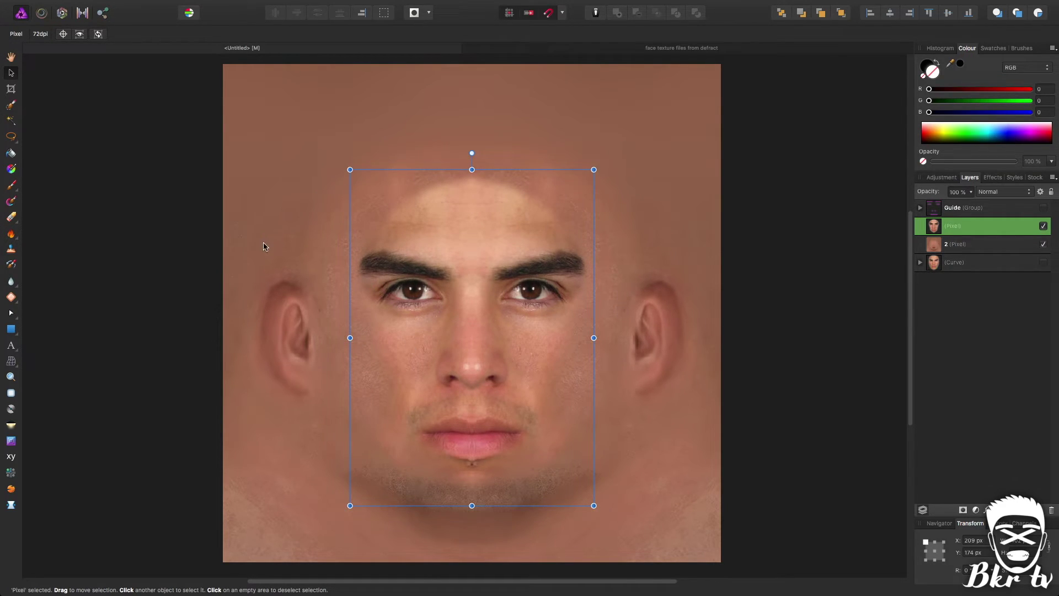
pyautogui.click(176, 243)
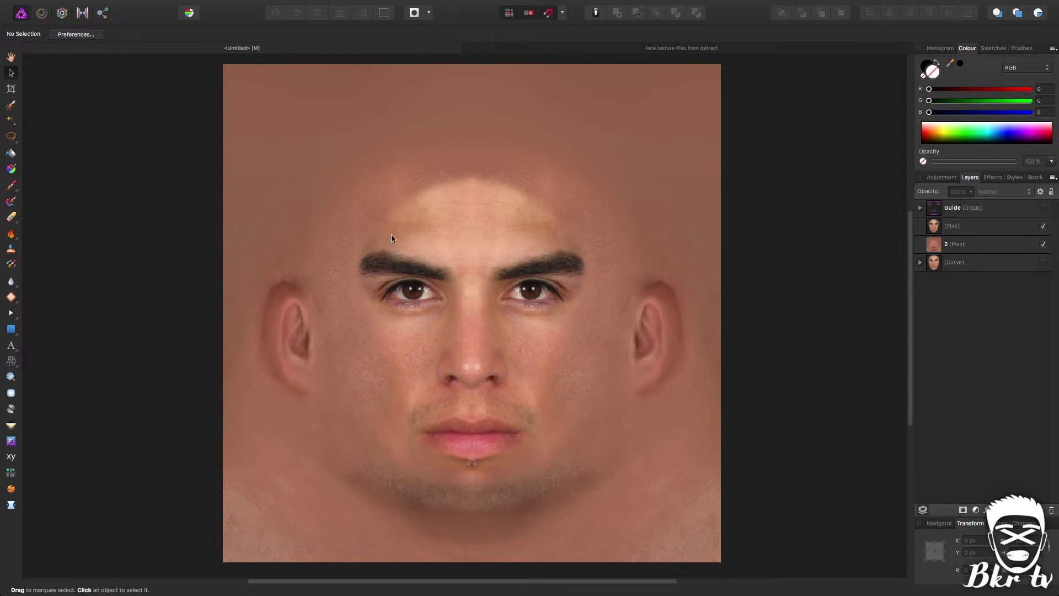
# Add an HSL adjustment above skin layer 2 with hue shift -3.7°, saturation 4% and luminosity -1%
pyautogui.click(994, 249)
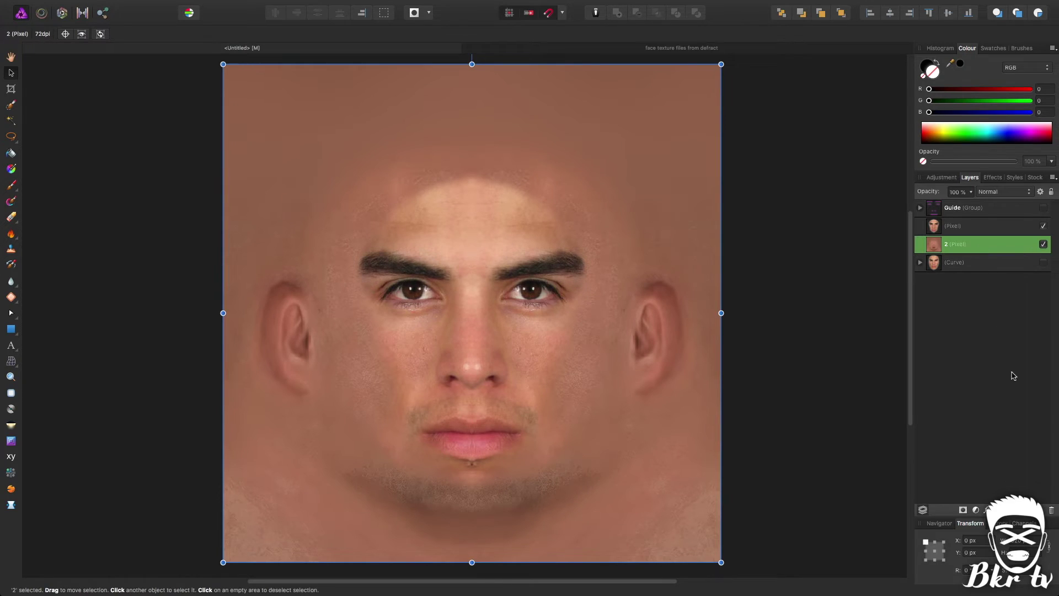
pyautogui.click(941, 178)
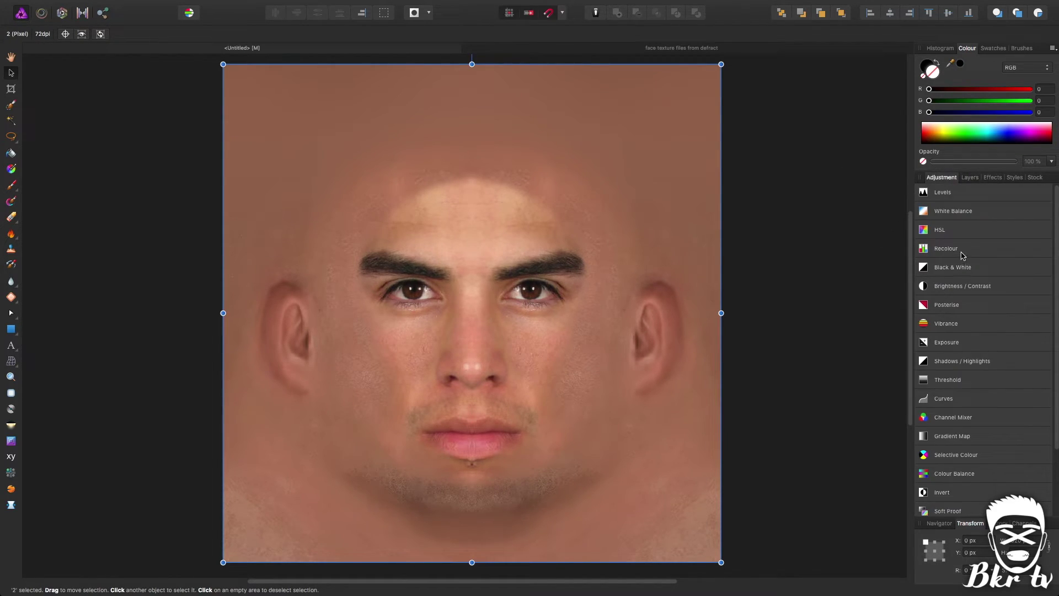
pyautogui.click(931, 230)
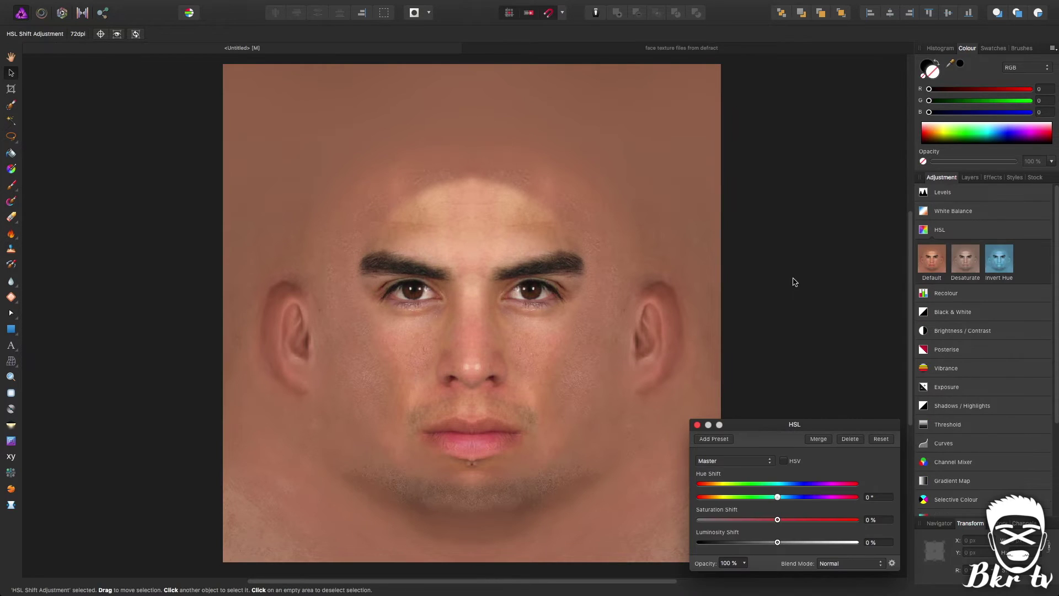
pyautogui.moveTo(778, 497); pyautogui.dragTo(775, 545)
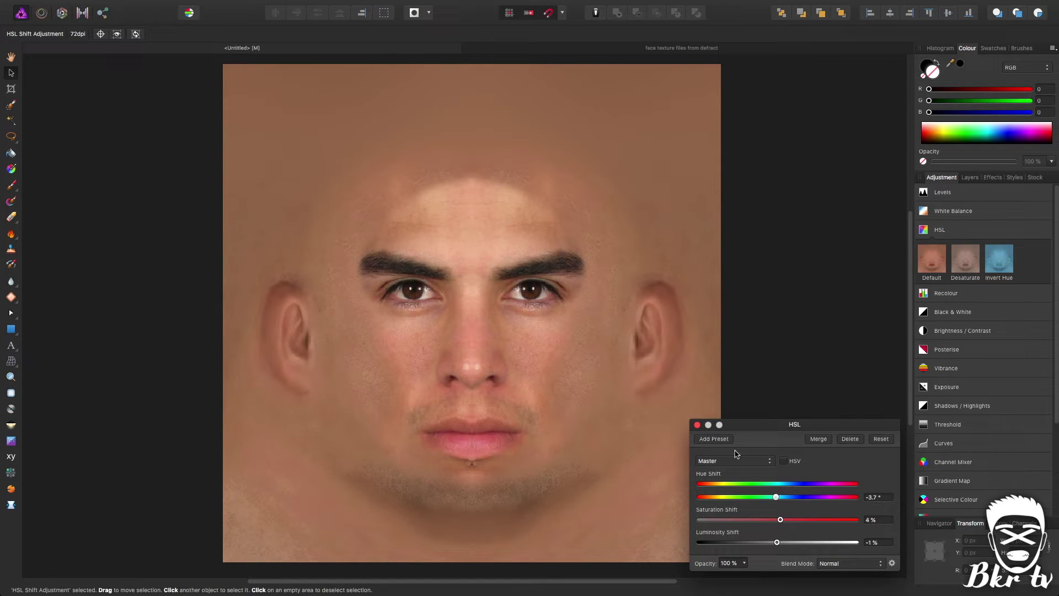
pyautogui.click(697, 424)
# Attach the HSL adjustment to skin layer 2 so that it affects only that layer
pyautogui.click(970, 178)
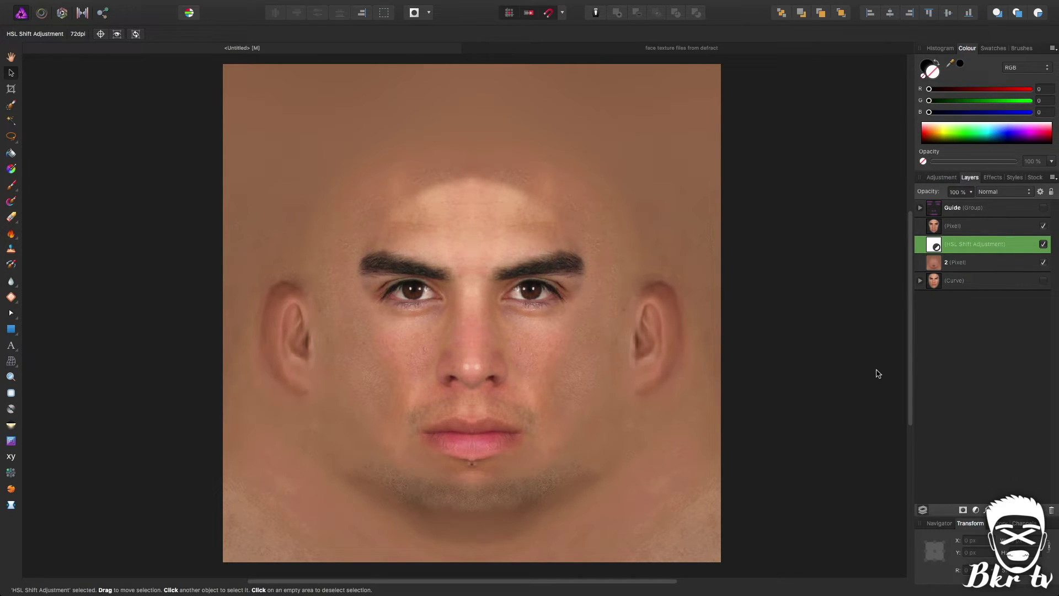
pyautogui.moveTo(950, 244); pyautogui.dragTo(939, 260)
pyautogui.click(920, 245)
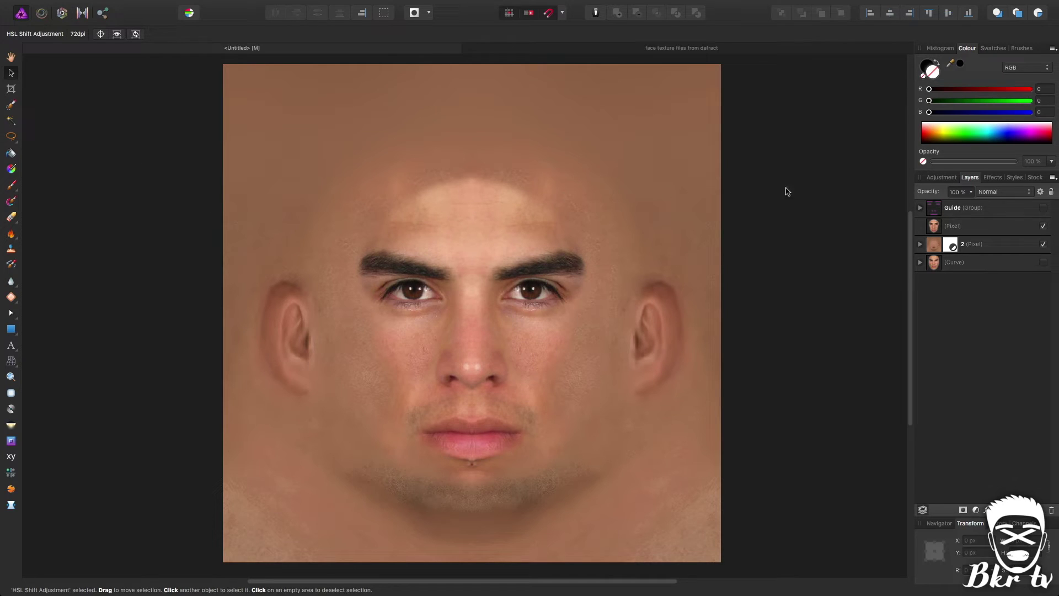
# Fade the light patch on the left half of the forehead on the face layer using a small Erase Brush at 50% opacity
pyautogui.click(973, 225)
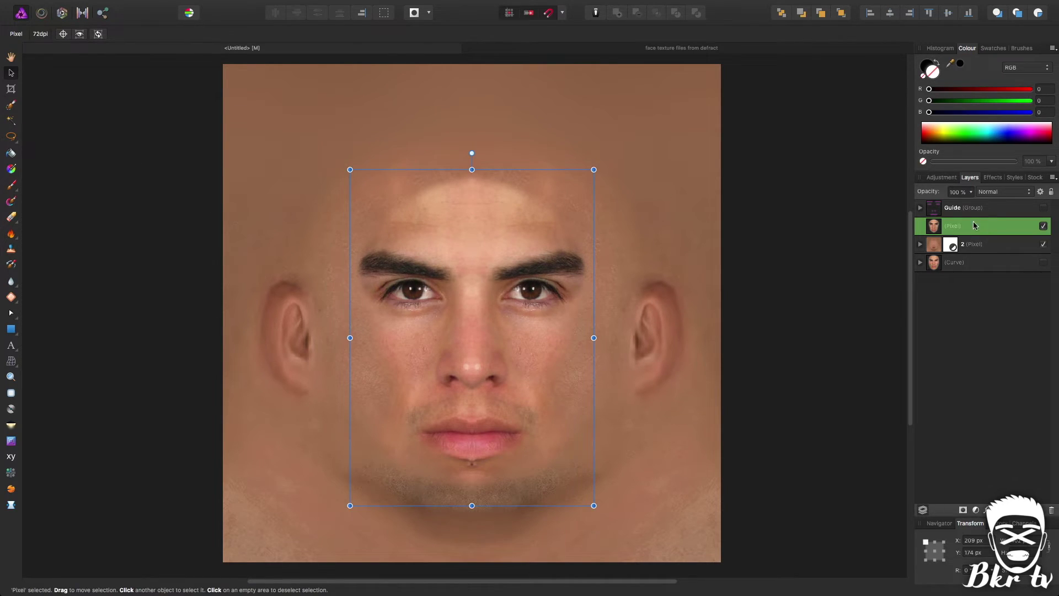
pyautogui.click(11, 217)
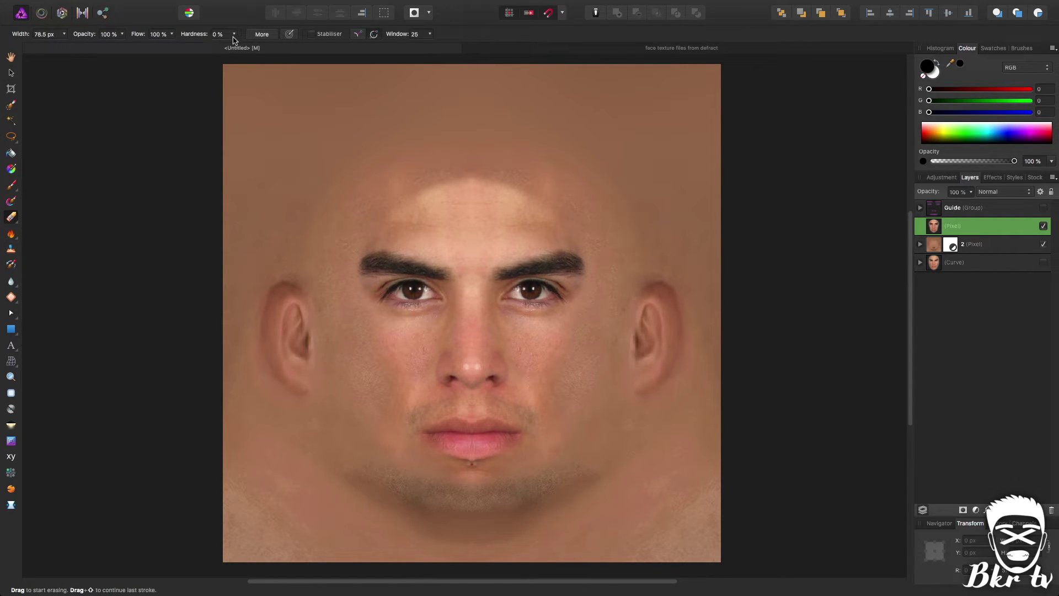
pyautogui.click(122, 36)
pyautogui.click(74, 51)
pyautogui.moveTo(473, 177)
pyautogui.mouseDown()
pyautogui.moveTo(449, 180)
pyautogui.moveTo(386, 225)
pyautogui.mouseUp()
pyautogui.moveTo(456, 177); pyautogui.dragTo(394, 217)
pyautogui.press('[')
pyautogui.press('[')
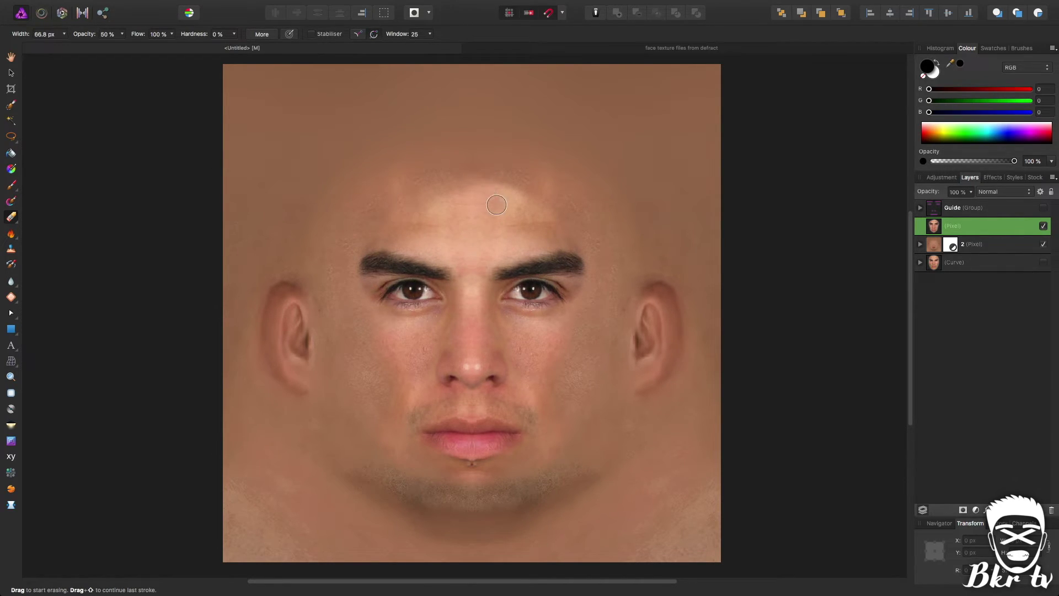
pyautogui.press('[')
pyautogui.press('[')
pyautogui.press('[')
pyautogui.press('[')
pyautogui.press('[')
pyautogui.press('[')
# Enlarge the Erase Brush to 170.2 px and soften the left cheek and chin of the face layer into the skin
pyautogui.press(']')
pyautogui.press(']')
pyautogui.press(']')
pyautogui.press(']')
pyautogui.press(']')
pyautogui.press(']')
pyautogui.press(']')
pyautogui.press(']')
pyautogui.press(']')
pyautogui.press(']')
pyautogui.press(']')
pyautogui.press(']')
pyautogui.press(']')
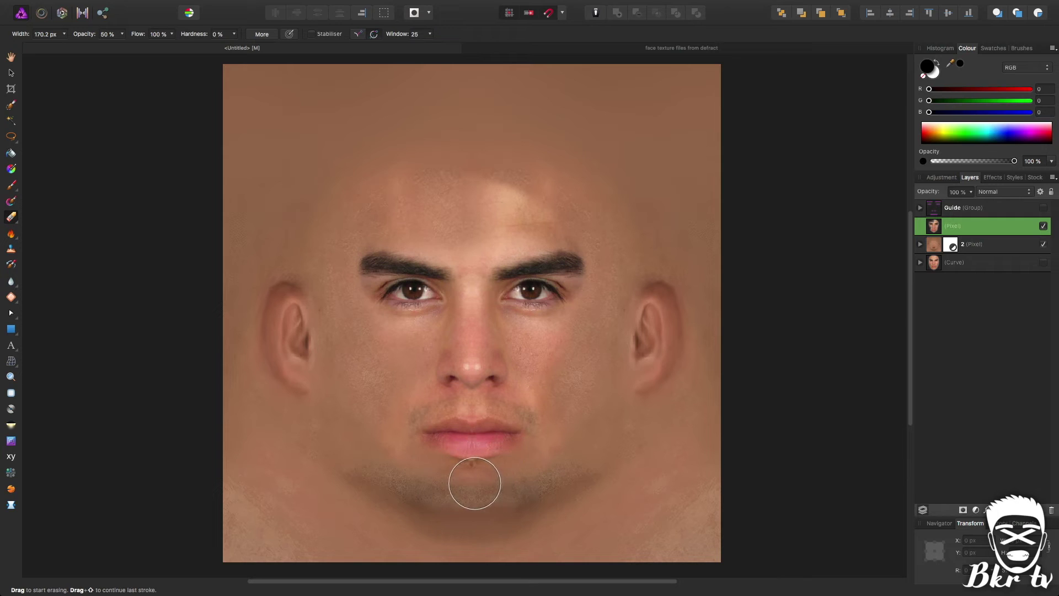
# Reduce the Erase Brush to 54.6 px and blend away the remaining tone differences around the left cheek and mouth corner
pyautogui.press('[')
pyautogui.press('[')
pyautogui.press('[')
pyautogui.press('[')
pyautogui.press('[')
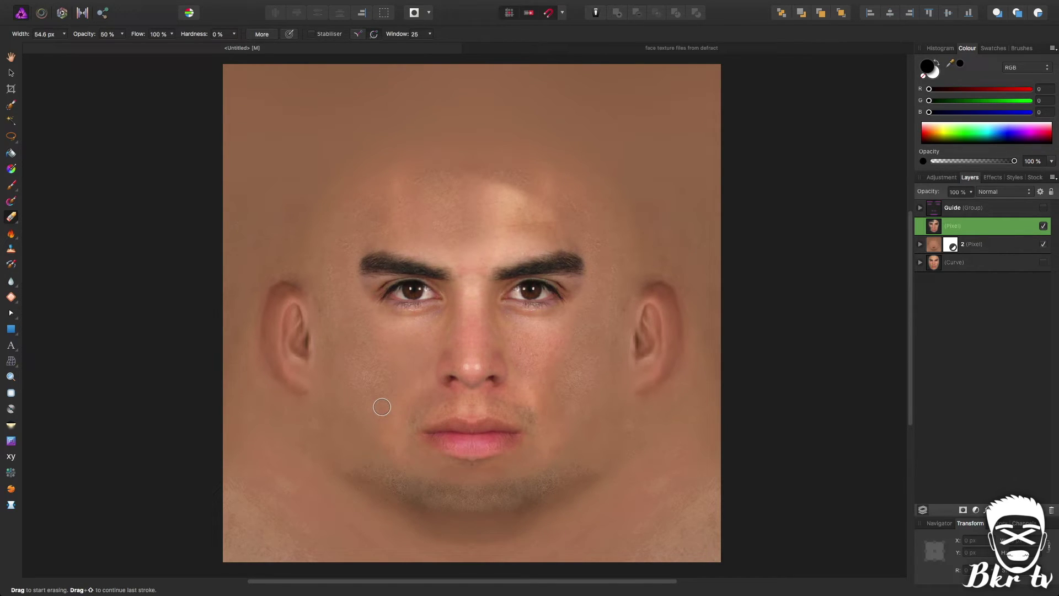
pyautogui.click(11, 72)
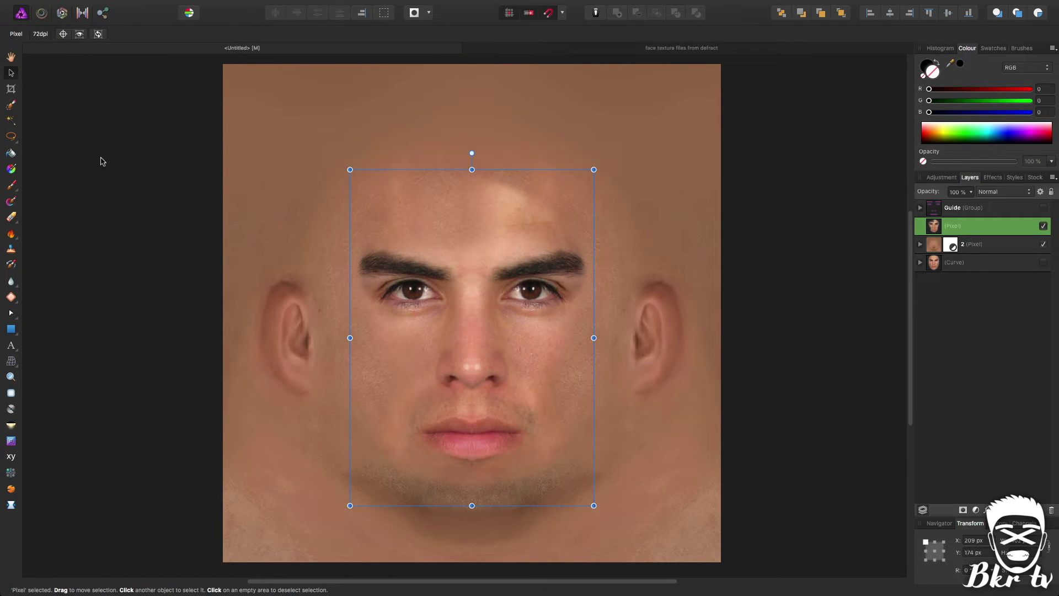
pyautogui.click(11, 217)
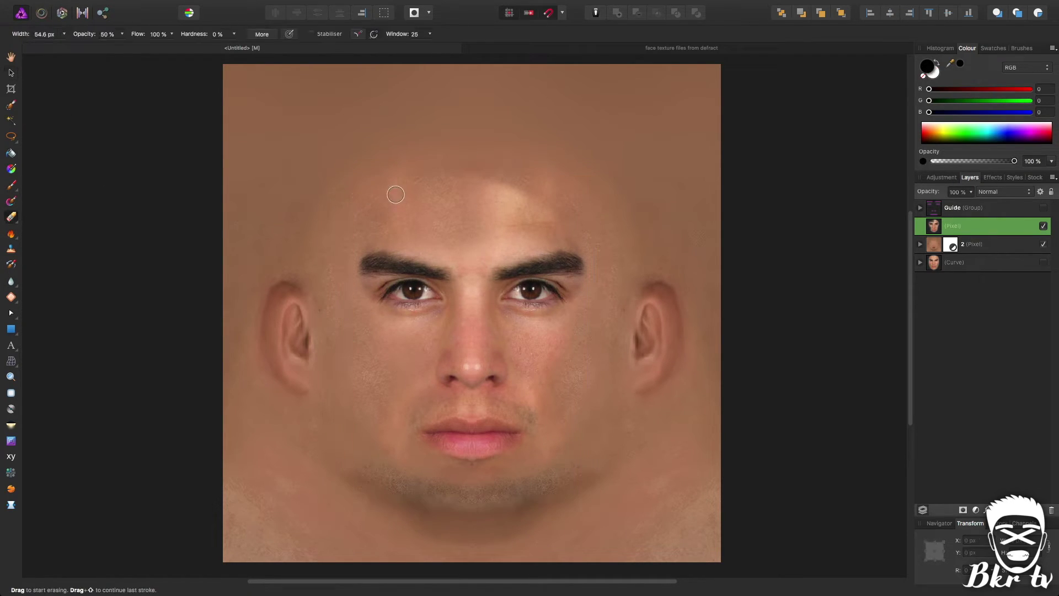
pyautogui.click(11, 72)
# Draw another unfilled rectangle over the full canvas and nest the retouched face layer inside it
pyautogui.click(11, 329)
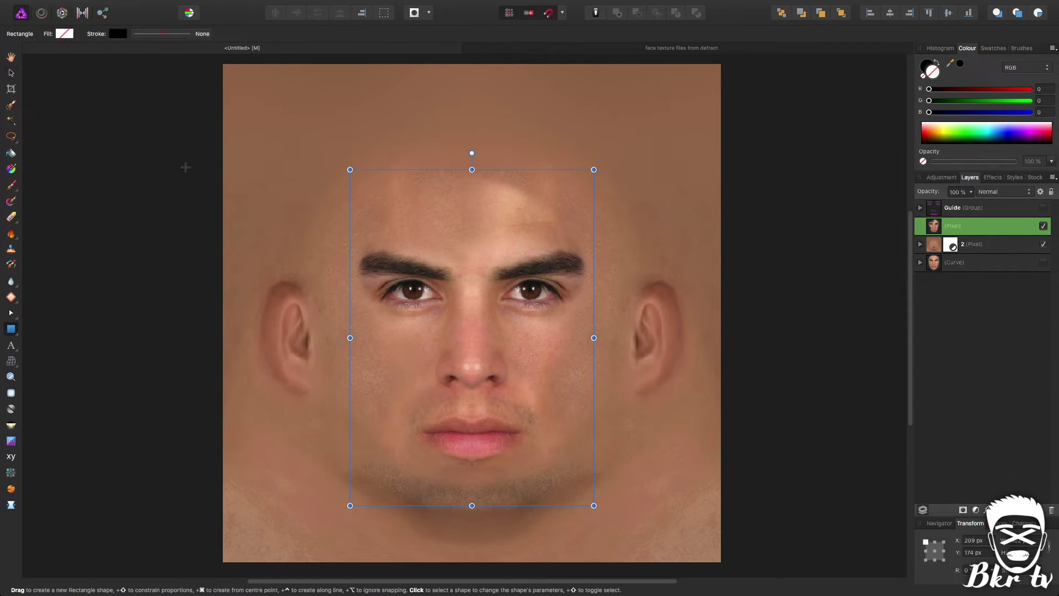
pyautogui.moveTo(224, 70)
pyautogui.mouseDown()
pyautogui.moveTo(452, 562)
pyautogui.moveTo(700, 541)
pyautogui.moveTo(724, 564)
pyautogui.mouseUp()
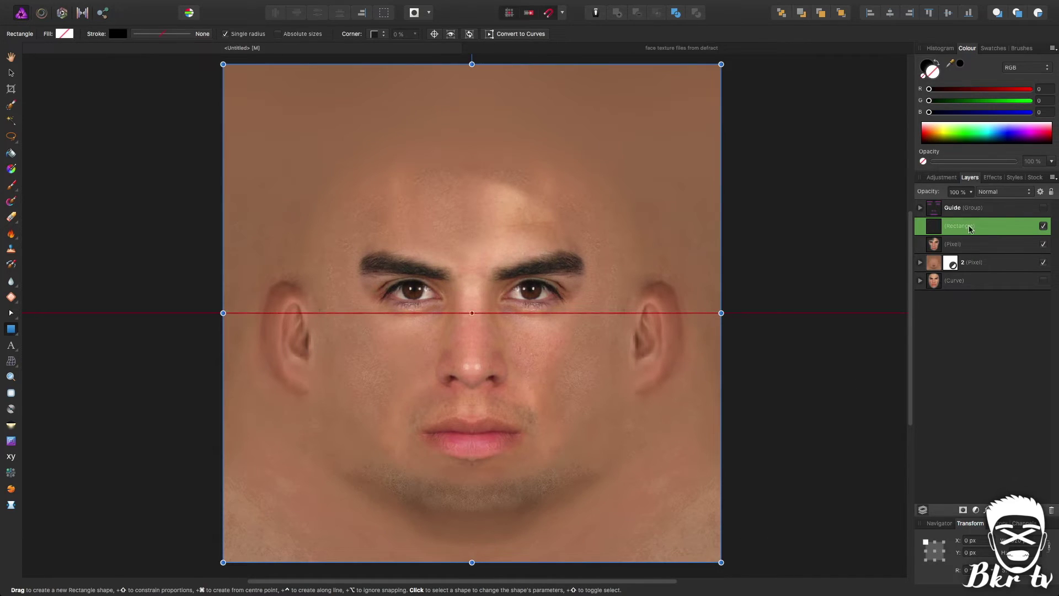
pyautogui.click(951, 246)
pyautogui.moveTo(951, 246); pyautogui.dragTo(953, 237)
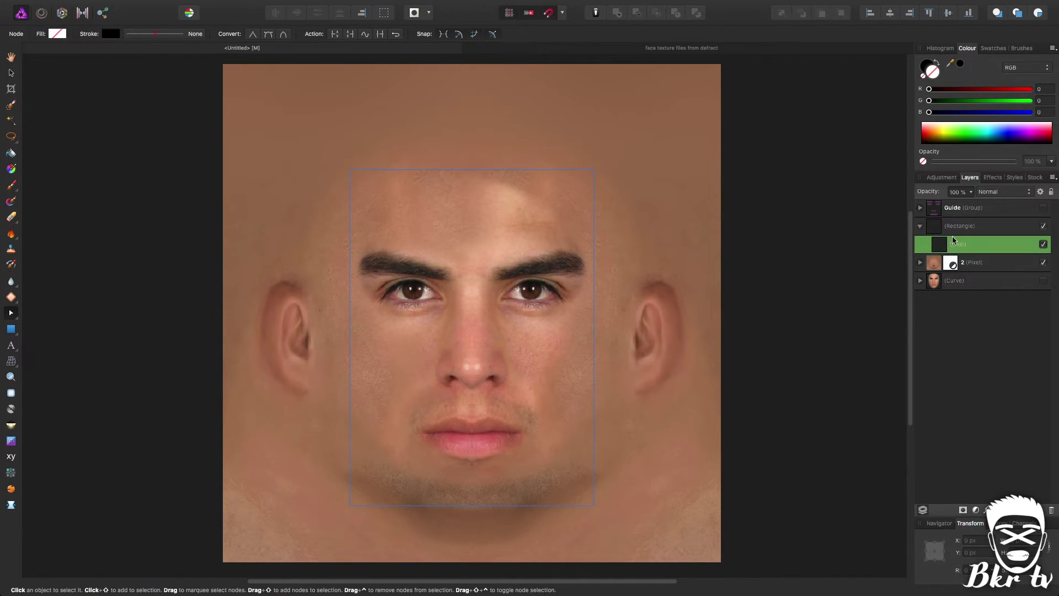
pyautogui.click(919, 227)
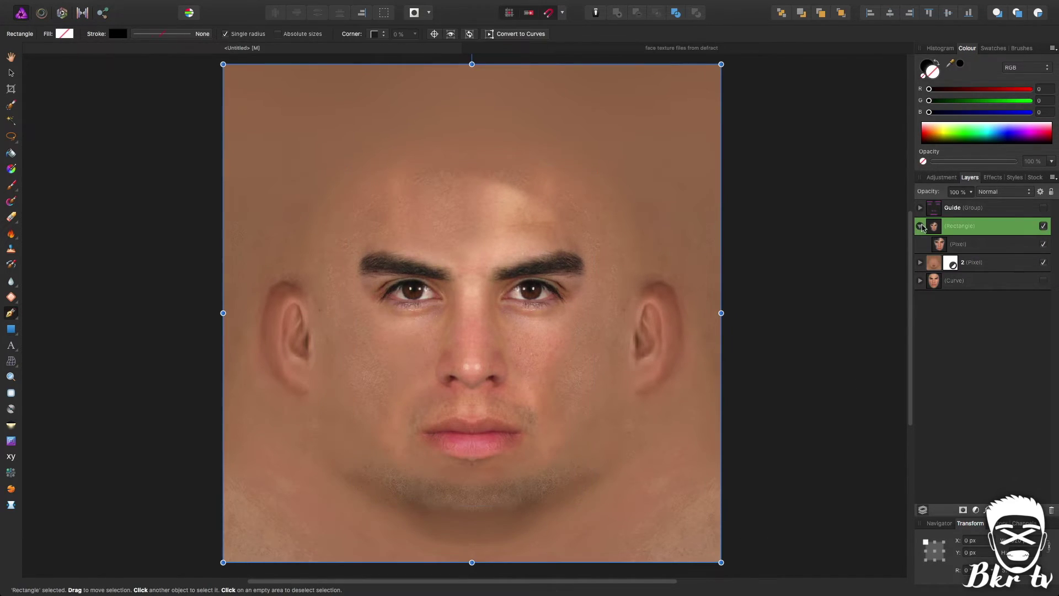
# Apply a single Mirror filter with a 270° input angle to the face layer so both halves match, and deselect it
pyautogui.click(10, 473)
pyautogui.moveTo(778, 548); pyautogui.dragTo(773, 543)
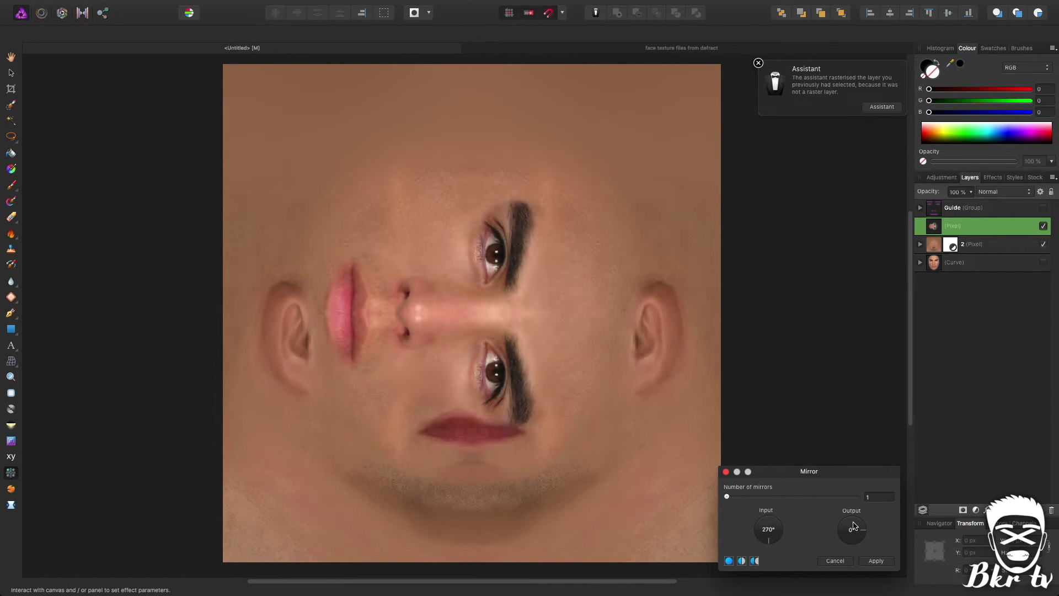
pyautogui.moveTo(854, 525); pyautogui.dragTo(853, 523)
pyautogui.click(877, 560)
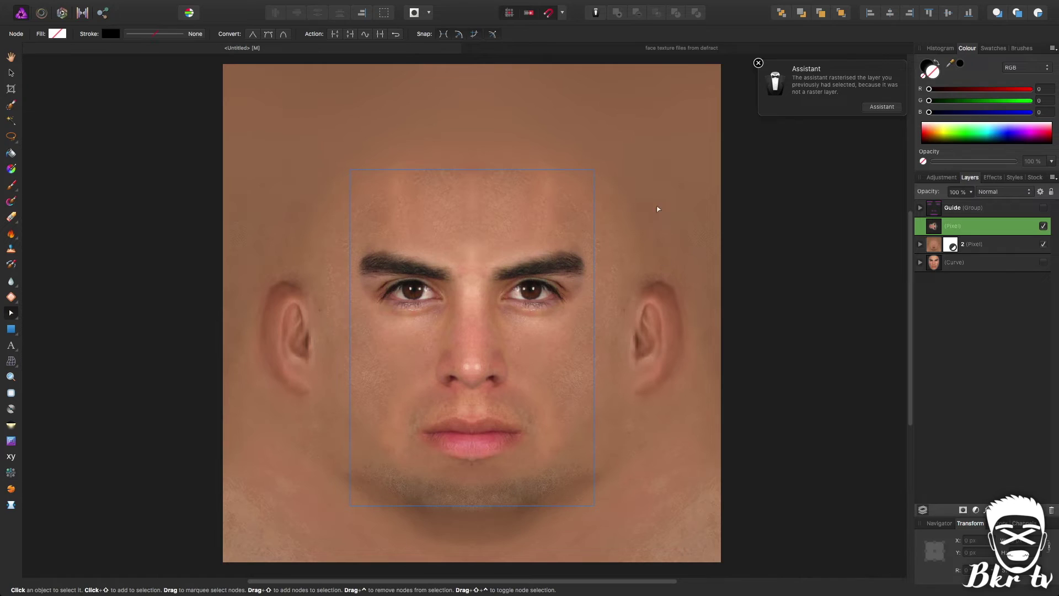
pyautogui.click(759, 63)
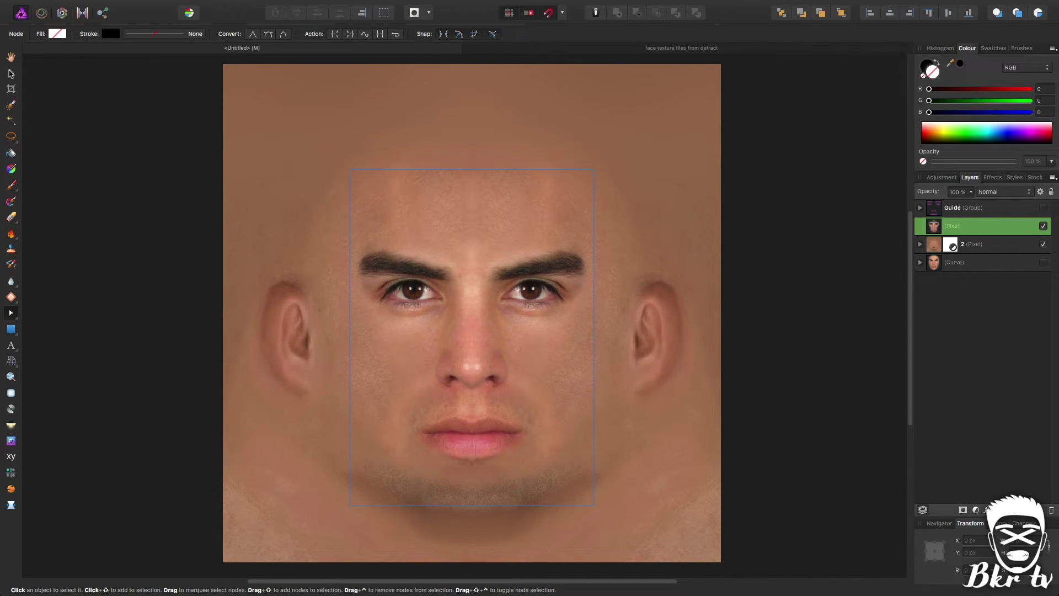
pyautogui.click(10, 72)
pyautogui.click(85, 143)
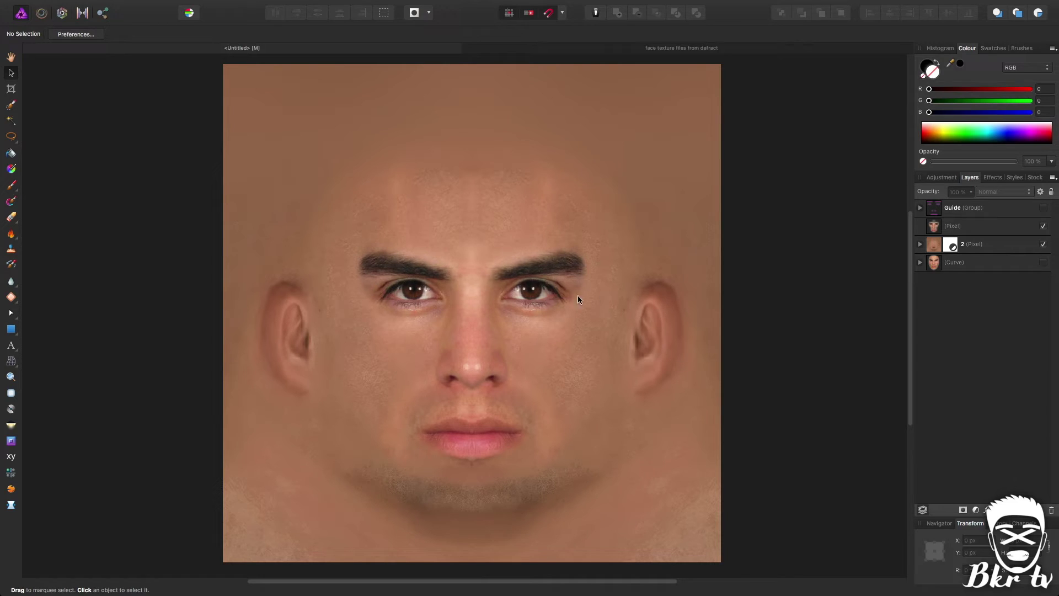
# Draw a rough Pen outline from the chin's centre to the left ear, back below the lower lip and to the starting side
pyautogui.click(11, 313)
pyautogui.click(44, 315)
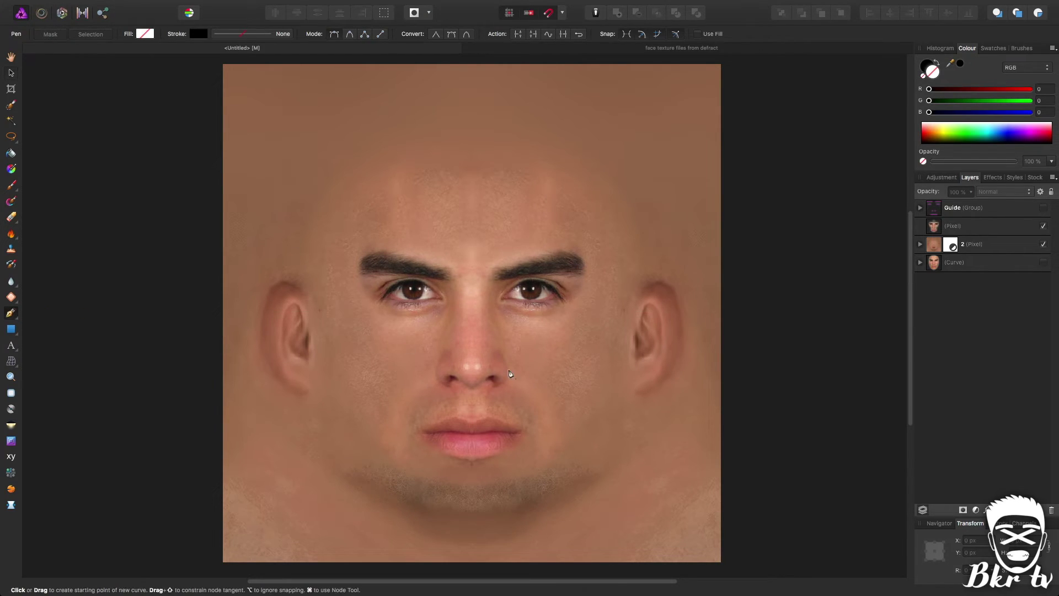
pyautogui.click(472, 511)
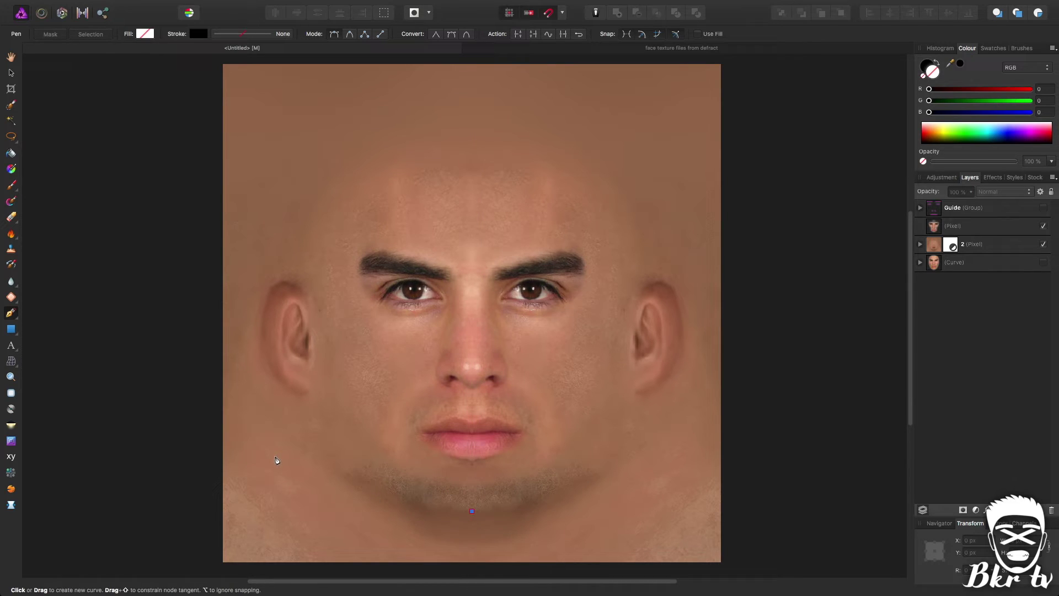
pyautogui.click(324, 336)
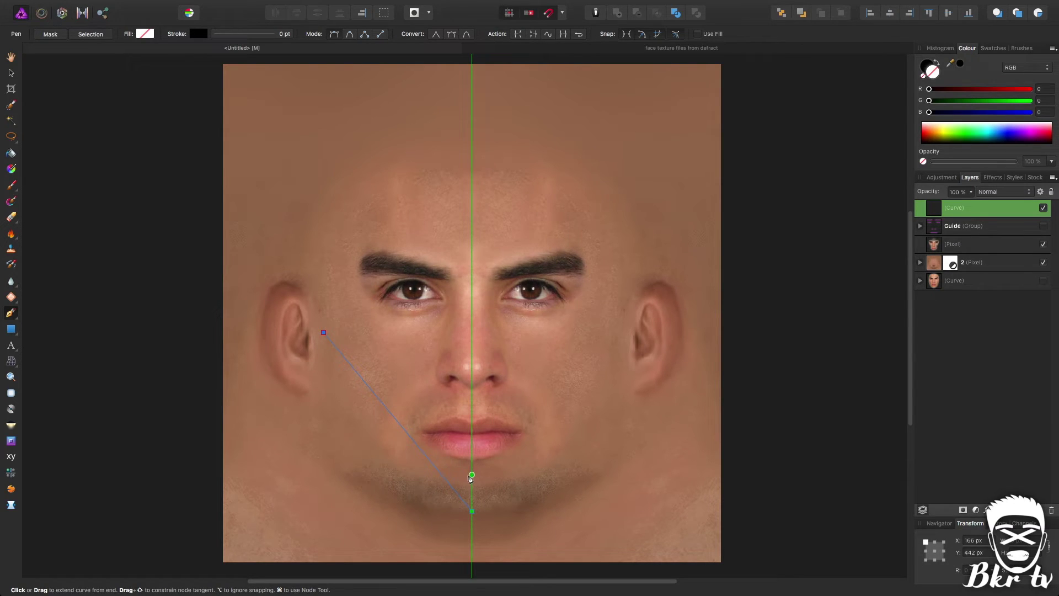
pyautogui.click(471, 475)
pyautogui.click(471, 413)
pyautogui.click(472, 398)
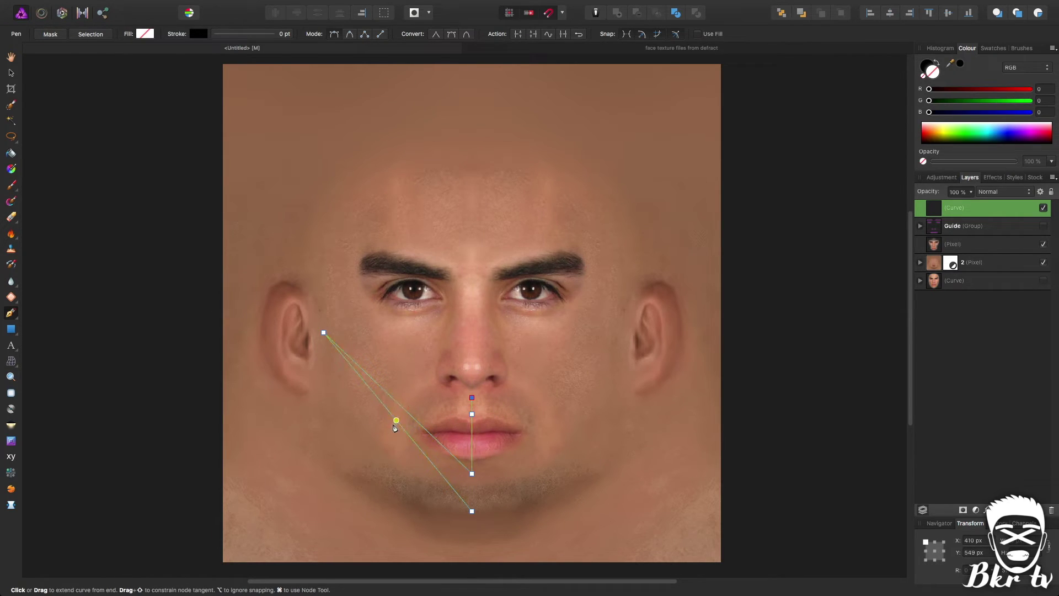
pyautogui.click(323, 333)
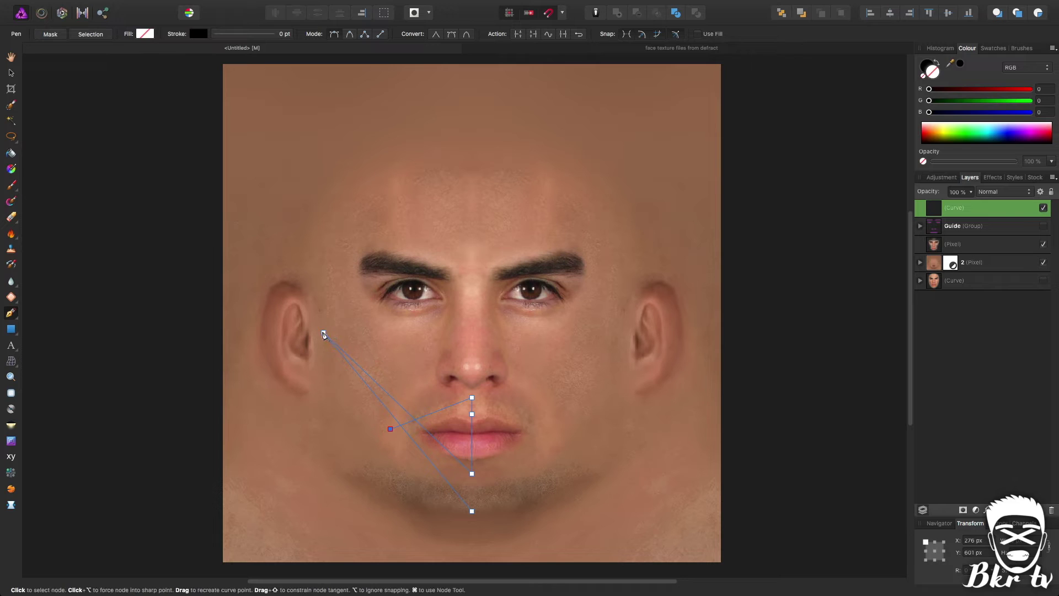
# Bend the two long segments of the outline into jawline arcs with the Node tool and delete the surplus nodes
pyautogui.click(11, 313)
pyautogui.click(53, 326)
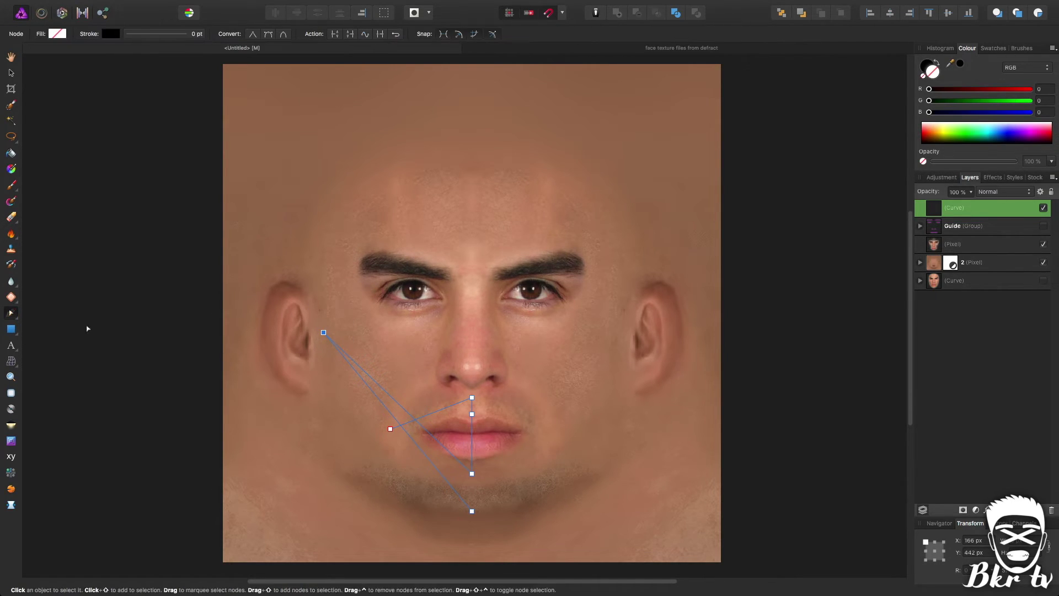
pyautogui.moveTo(390, 415); pyautogui.dragTo(342, 455)
pyautogui.moveTo(372, 398); pyautogui.dragTo(357, 430)
pyautogui.press('Delete')
# Close the left jaw outline by joining its two open ends along the chin's centreline with the Pen tool
pyautogui.moveTo(10, 313); pyautogui.dragTo(53, 316)
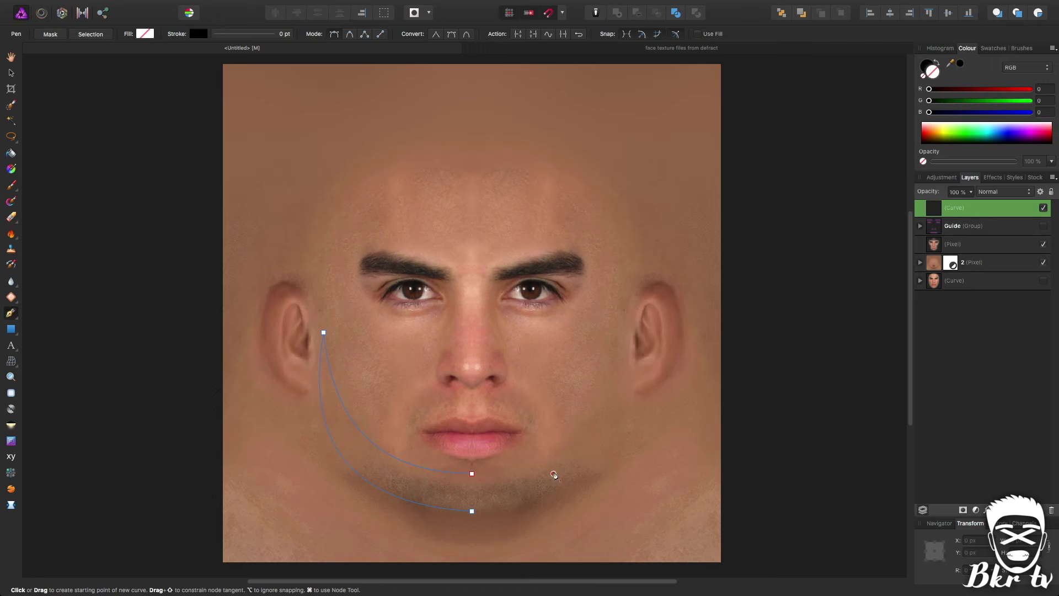
pyautogui.click(472, 474)
pyautogui.moveTo(472, 511); pyautogui.dragTo(386, 508)
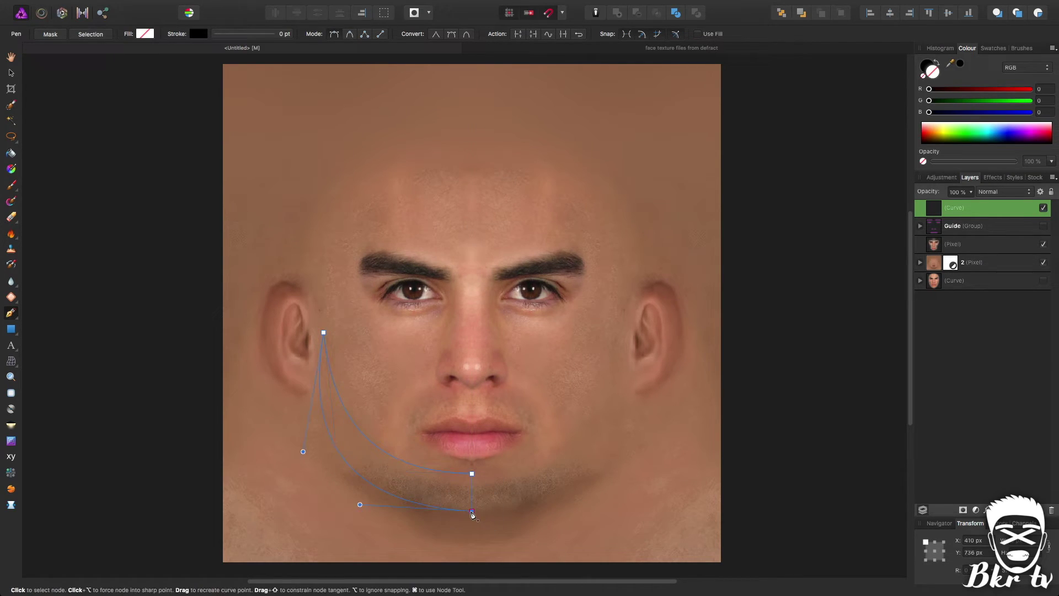
# Duplicate the left jaw curve and flip the copy horizontally
pyautogui.click(11, 74)
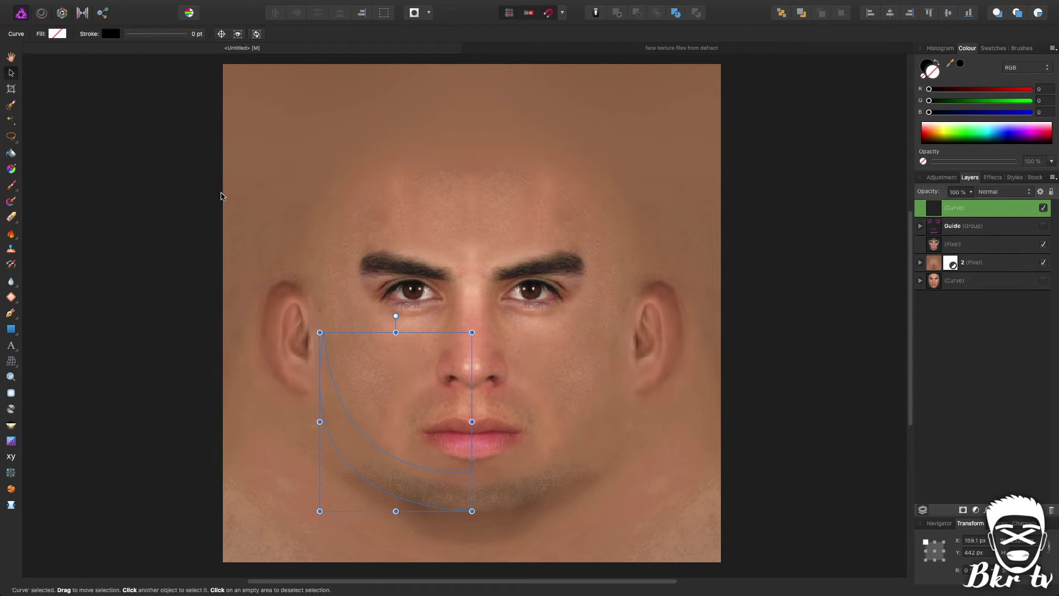
pyautogui.hotkey('ctrl', 'j')
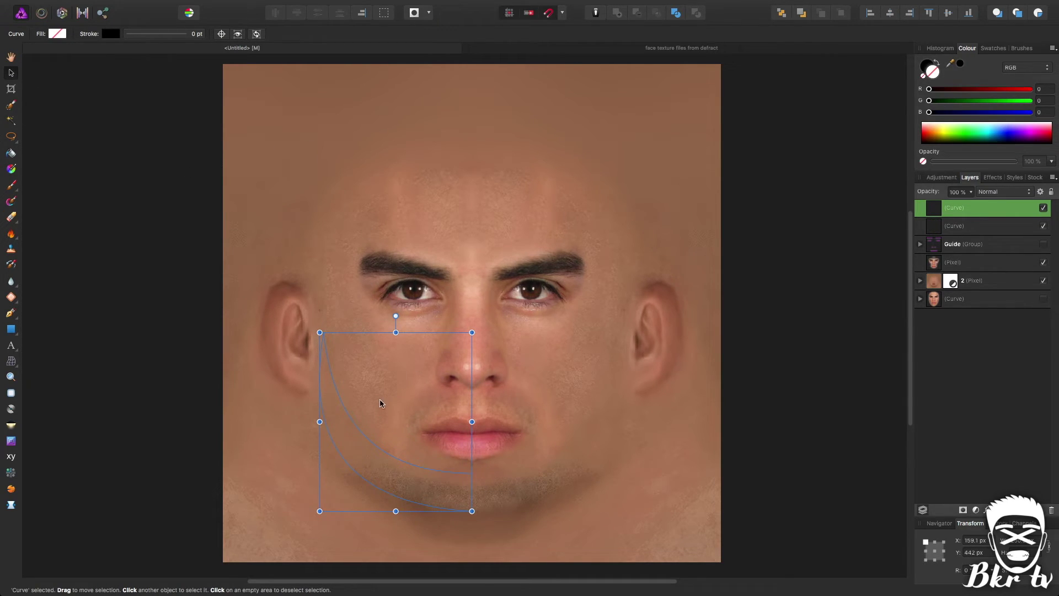
pyautogui.rightClick(360, 462)
pyautogui.moveTo(424, 495)
pyautogui.click(503, 517)
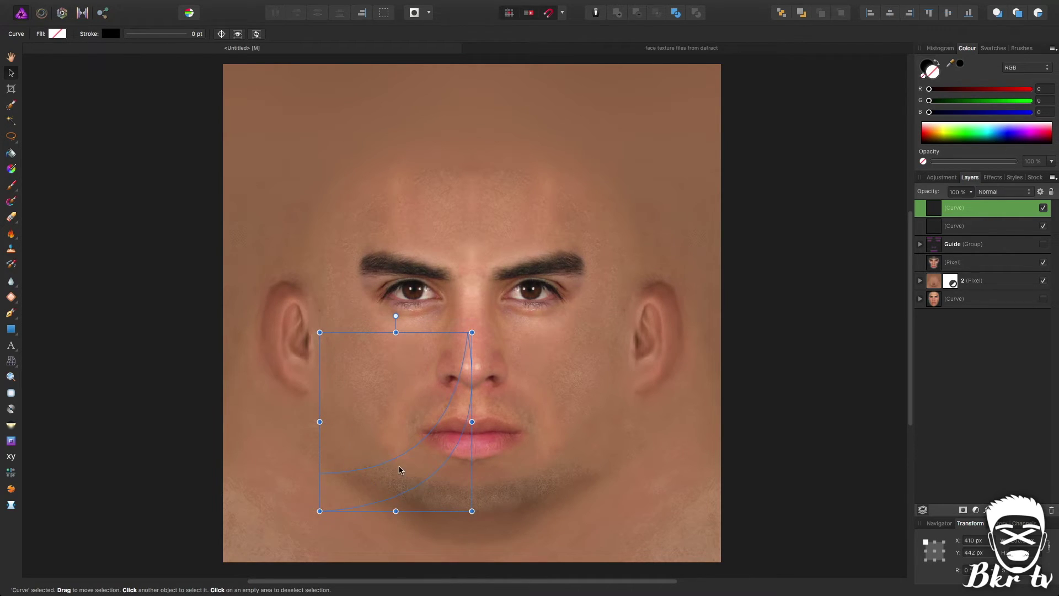
# Fill both jaw curves with black and move the flipped copy onto the right half of the jaw, meeting at the chin
pyautogui.keyDown('shift'); pyautogui.click(976, 226); pyautogui.keyUp('shift')
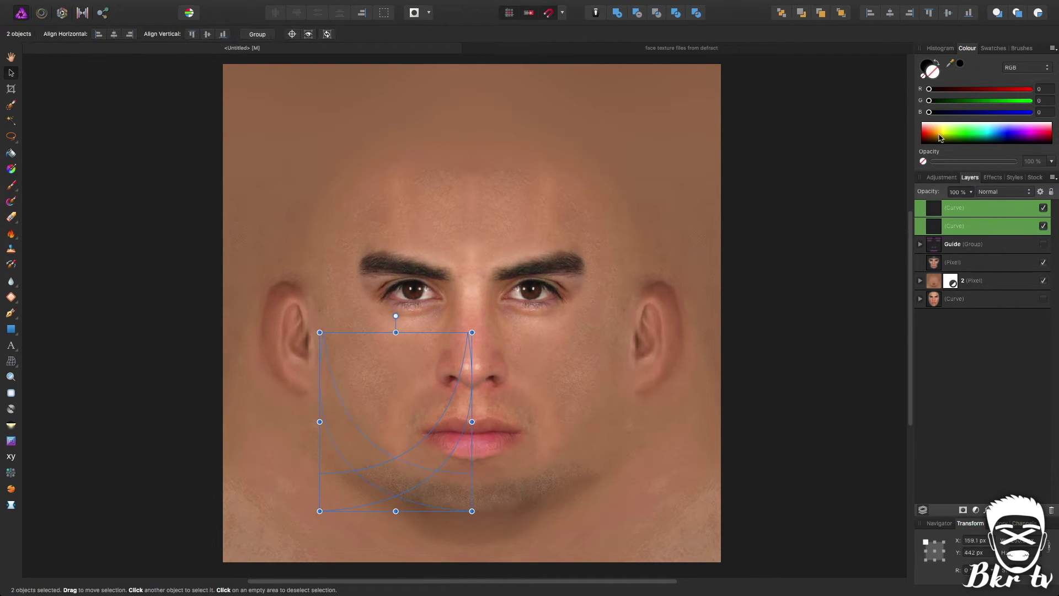
pyautogui.click(961, 65)
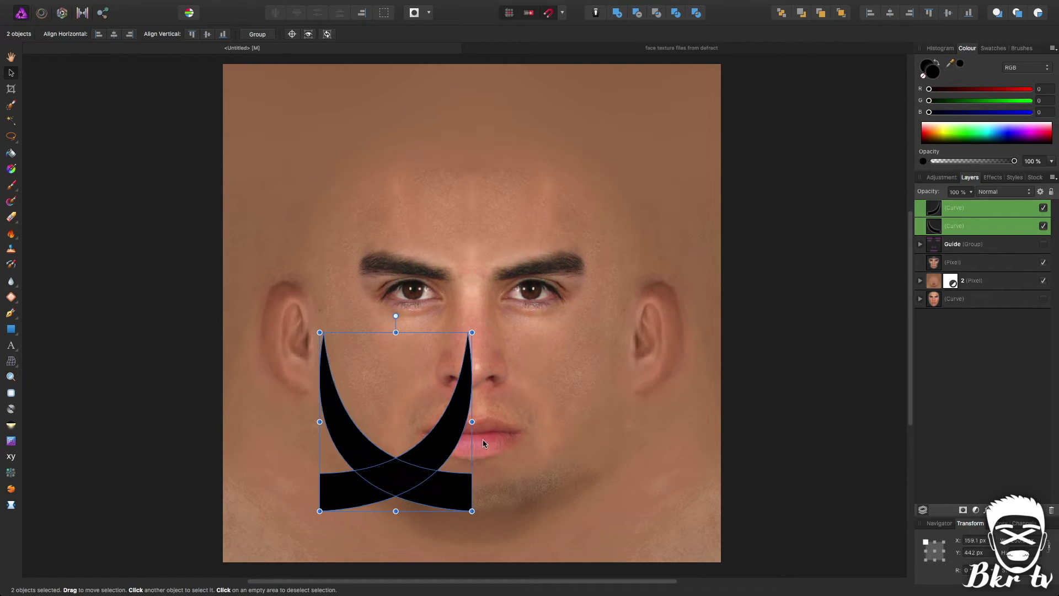
pyautogui.click(441, 446)
pyautogui.moveTo(431, 454); pyautogui.dragTo(583, 451)
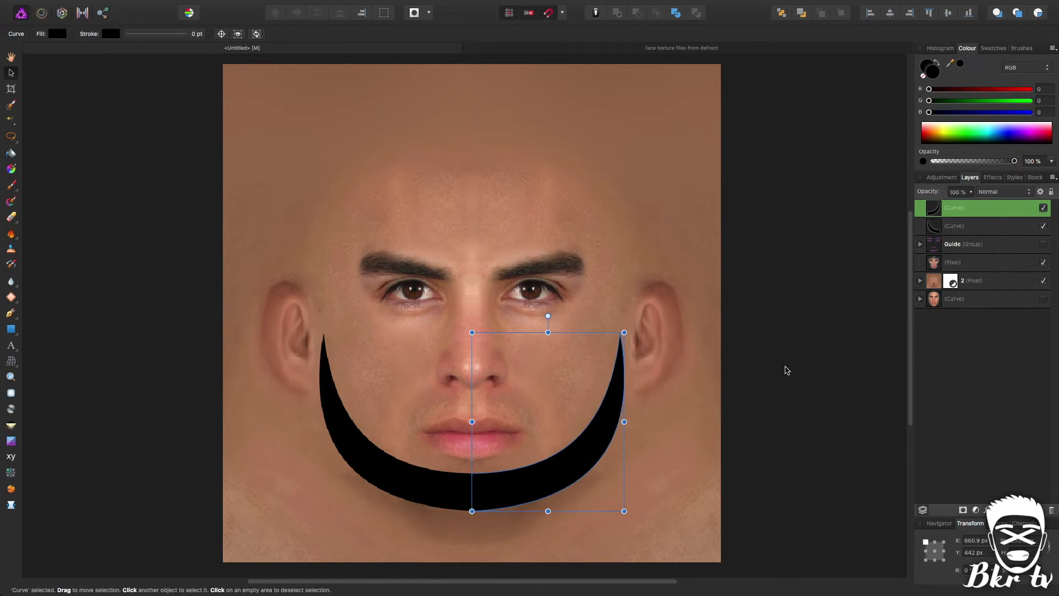
# Stretch both jaw halves upward together to Y 410 px and merge them into one curve with the Add operation
pyautogui.keyDown('shift'); pyautogui.click(967, 226); pyautogui.keyUp('shift')
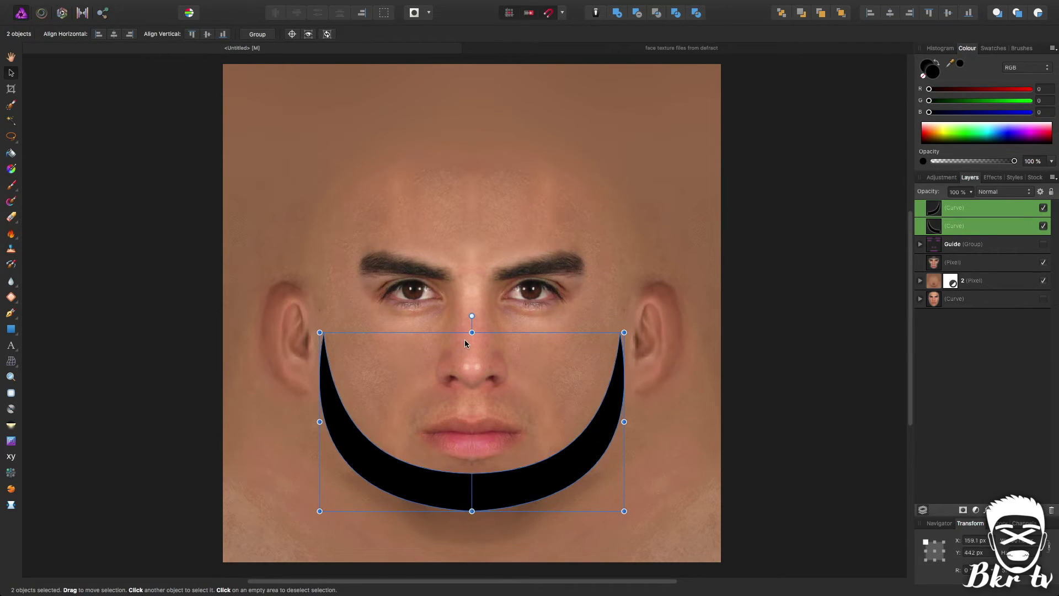
pyautogui.moveTo(472, 332); pyautogui.dragTo(516, 315)
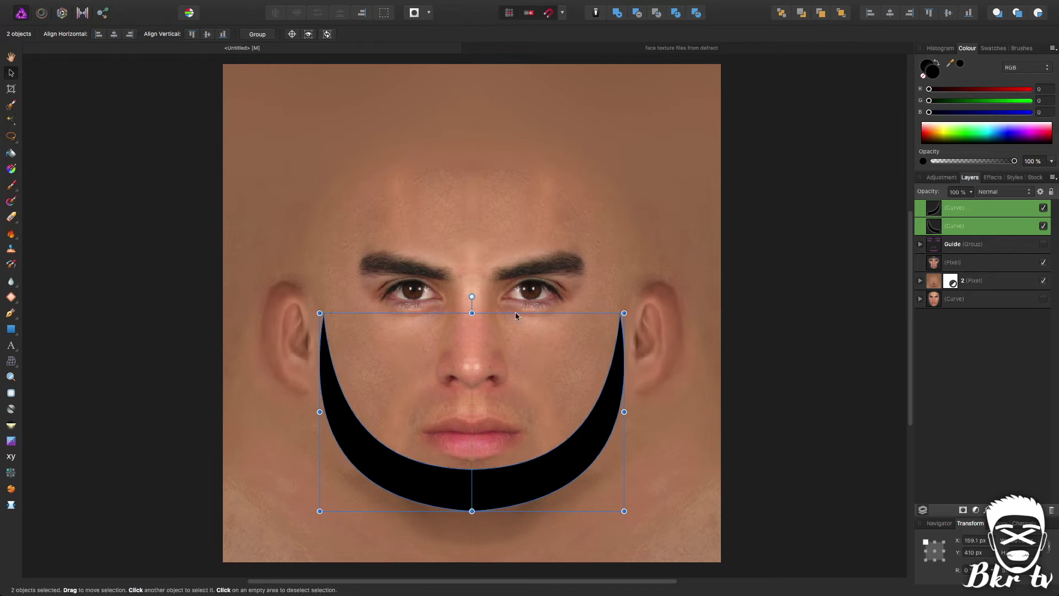
pyautogui.click(618, 13)
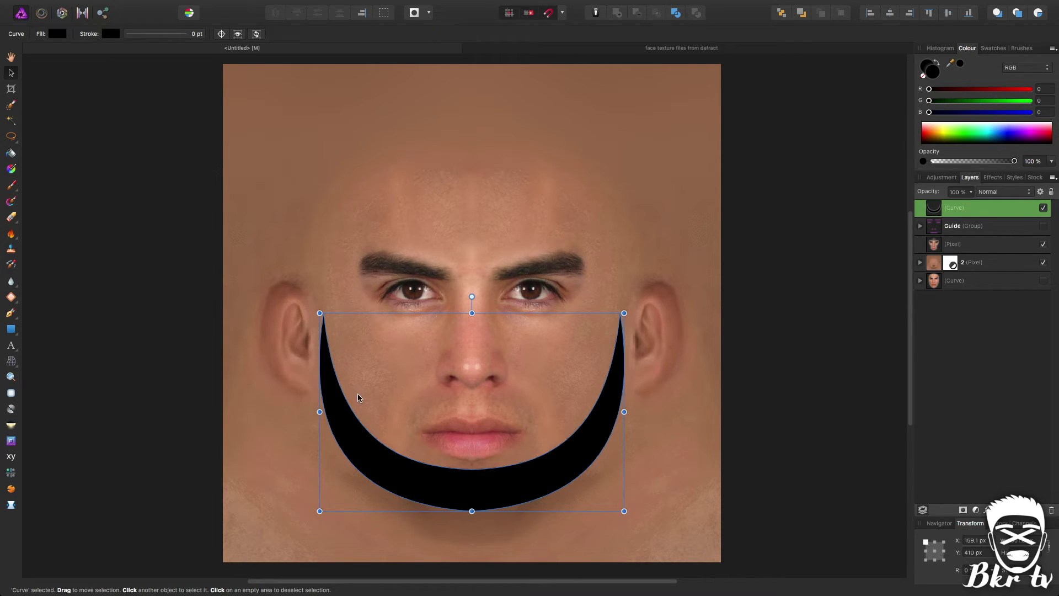
# Add a white Outer Glow to the black jaw shape with Normal blend mode and a 20 px radius, and deselect the shape
pyautogui.click(993, 178)
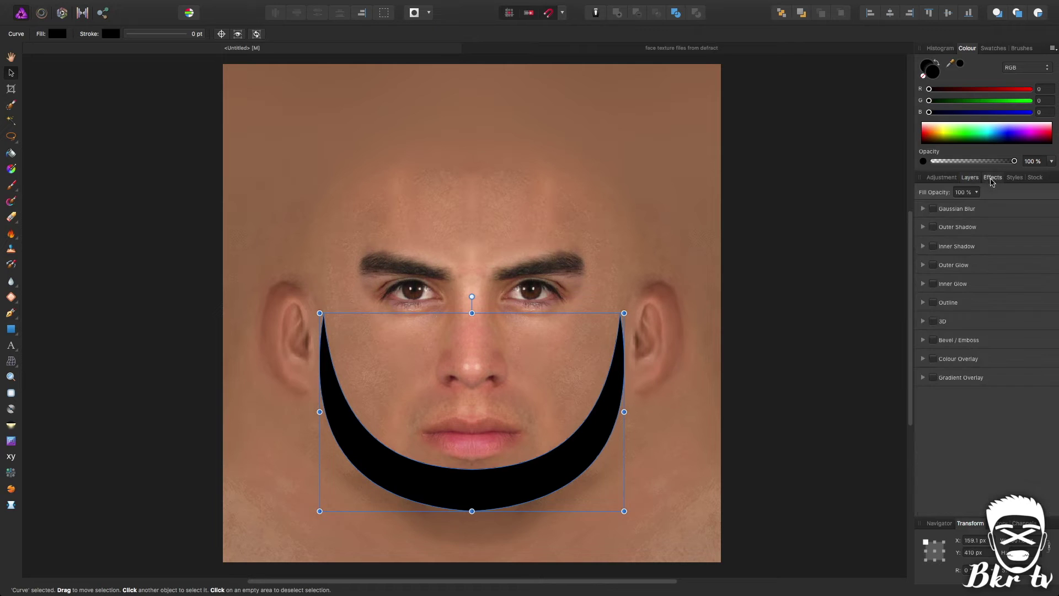
pyautogui.click(933, 265)
pyautogui.click(1048, 265)
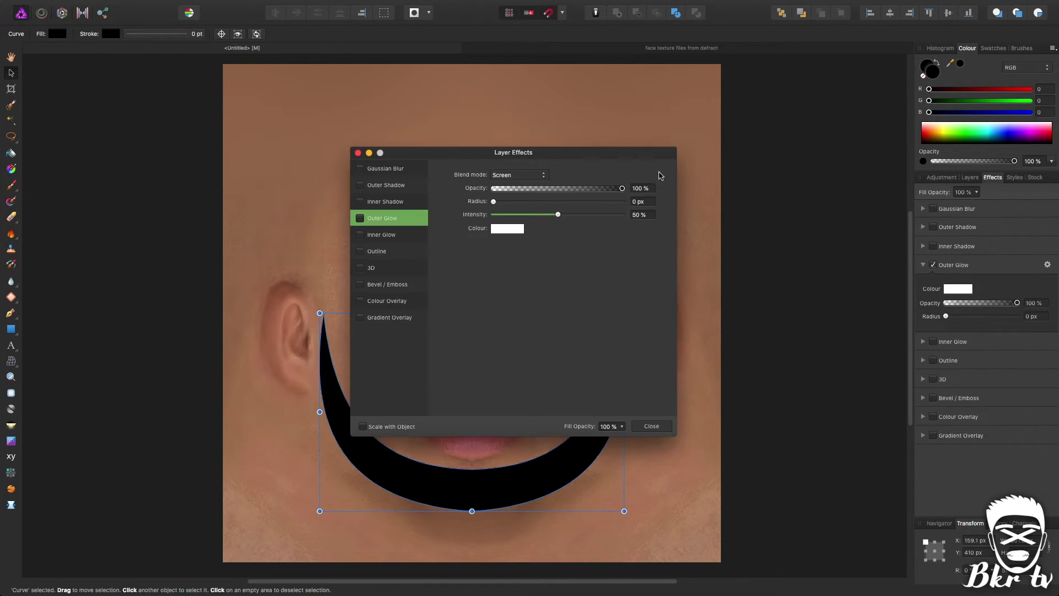
pyautogui.click(522, 174)
pyautogui.moveTo(574, 153); pyautogui.dragTo(888, 172)
pyautogui.scroll(6, 956, 221)
pyautogui.scroll(11, 955, 223)
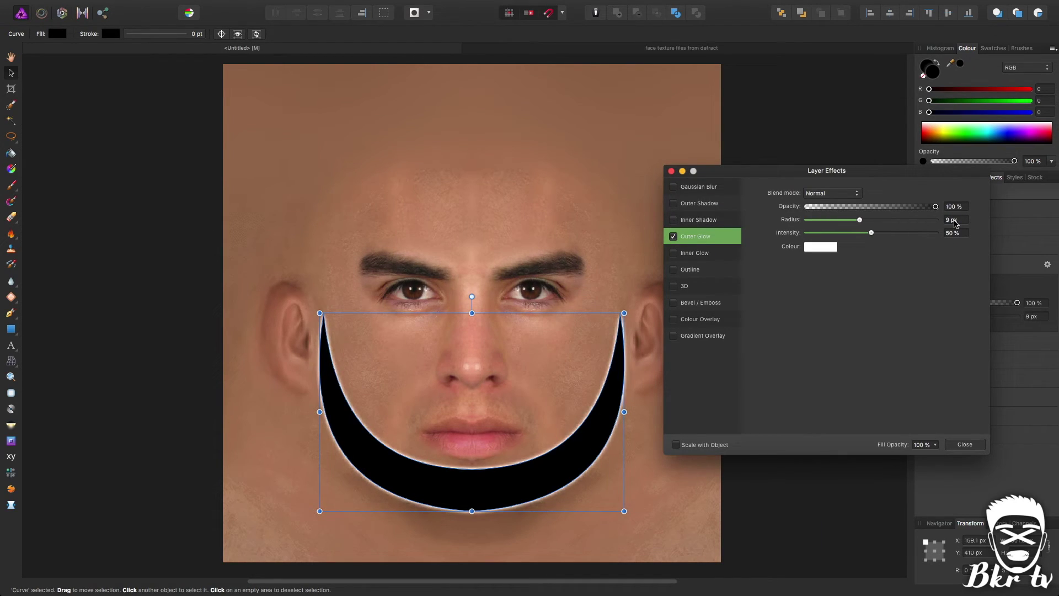
pyautogui.scroll(2, 955, 223)
pyautogui.click(964, 445)
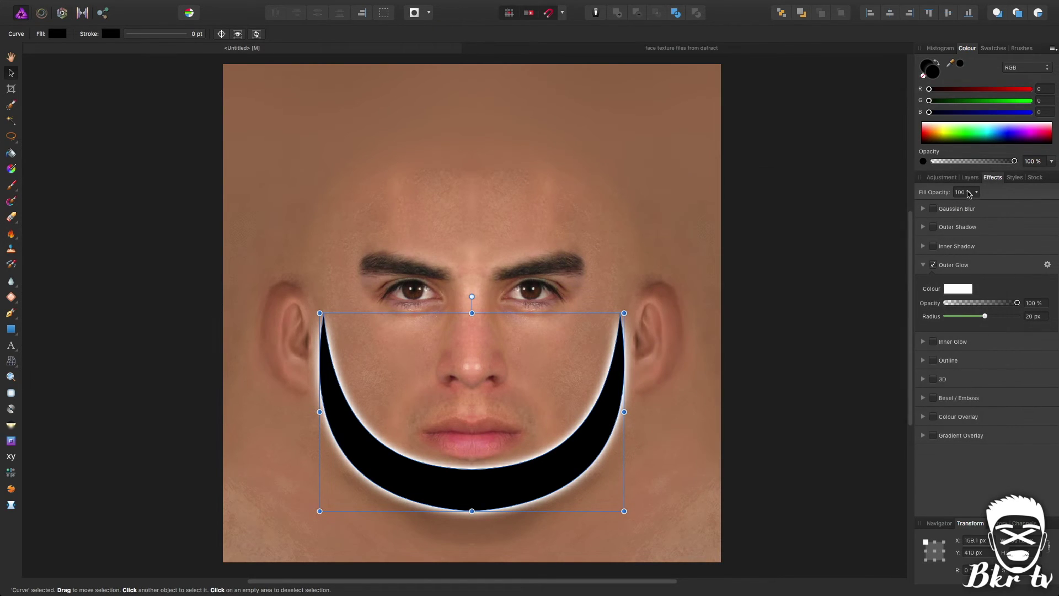
pyautogui.click(970, 178)
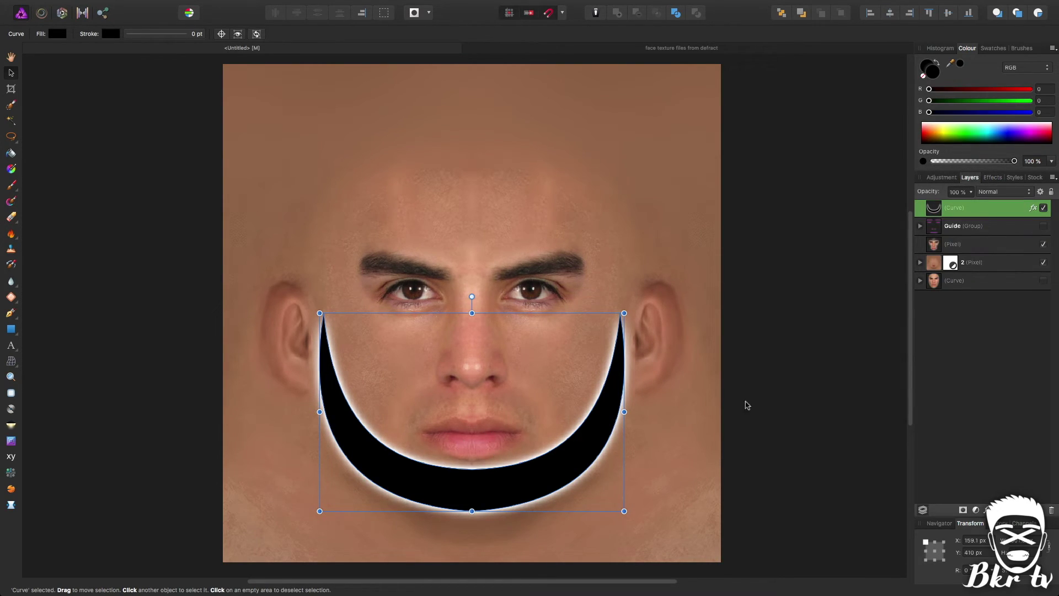
pyautogui.click(831, 361)
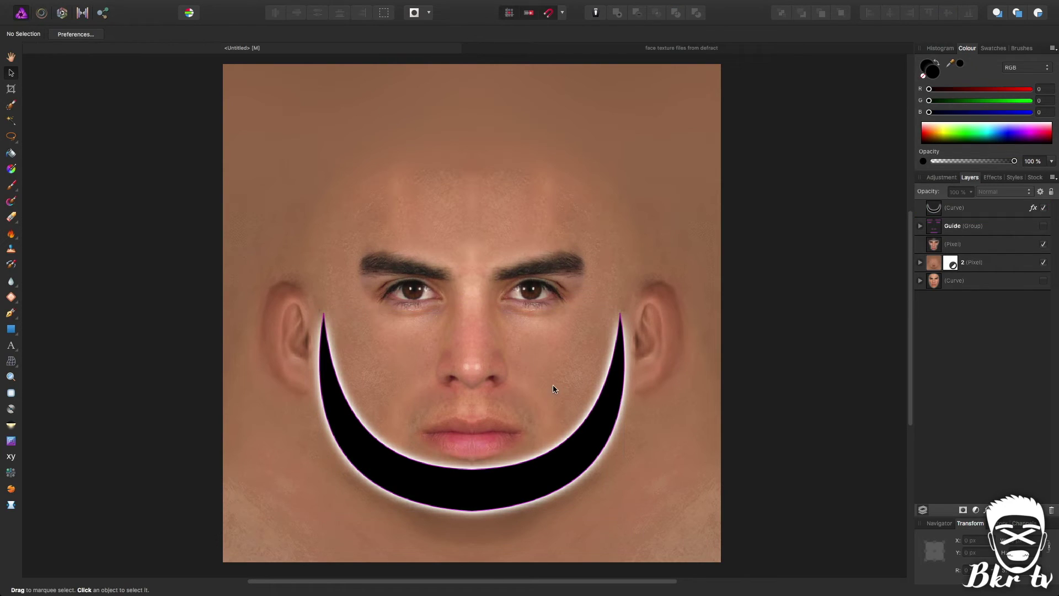
# Choose the 140 px Spray 5 brush from the Spray-paints set for the Paint Brush tool and hide the black jaw shape layer
pyautogui.click(11, 186)
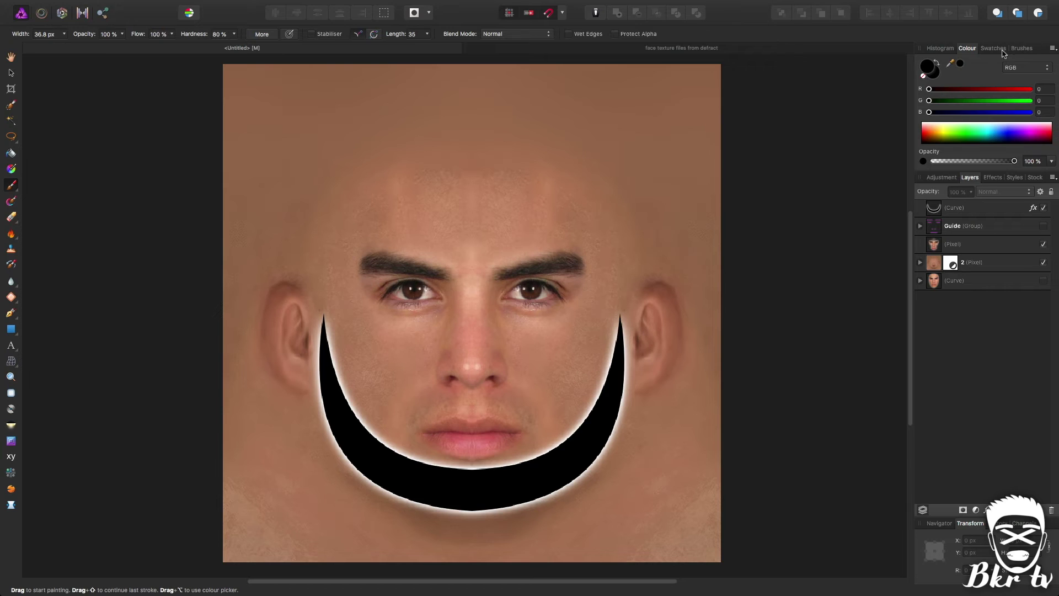
pyautogui.click(1021, 50)
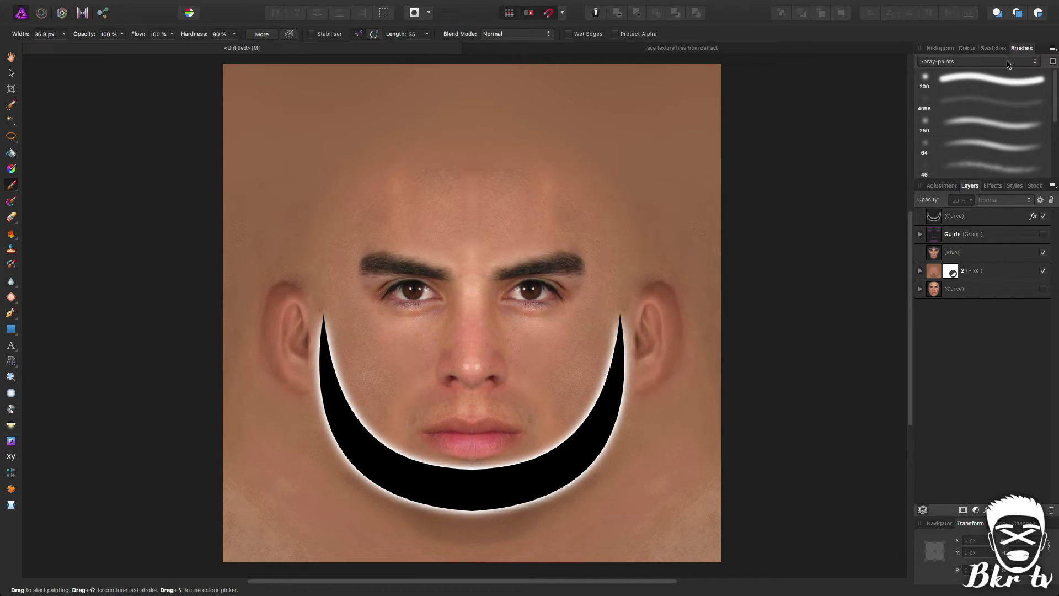
pyautogui.scroll(-4, 990, 103)
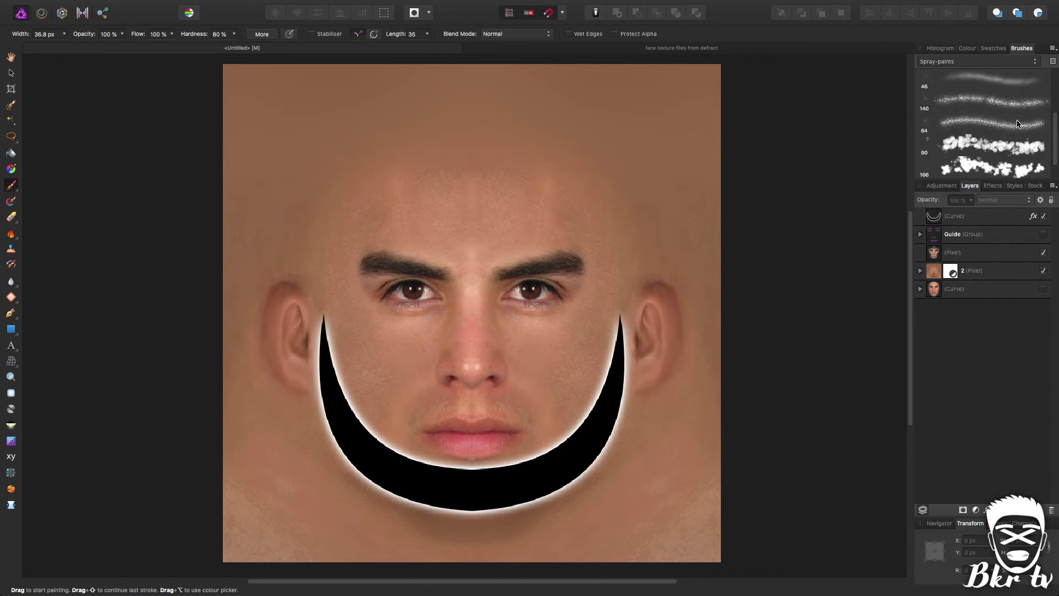
pyautogui.click(1009, 105)
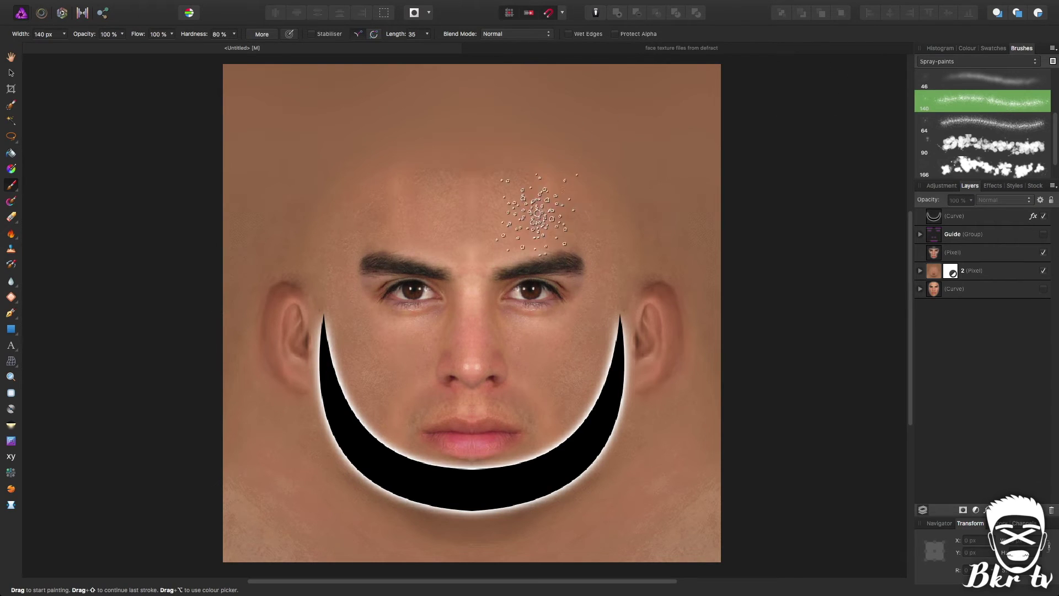
pyautogui.doubleClick(976, 105)
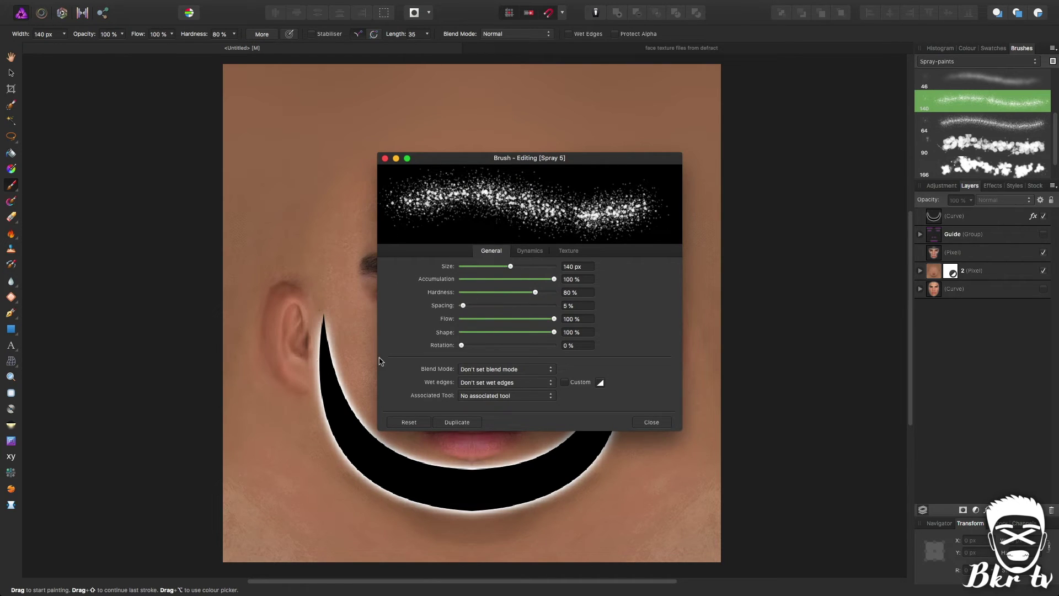
pyautogui.click(649, 423)
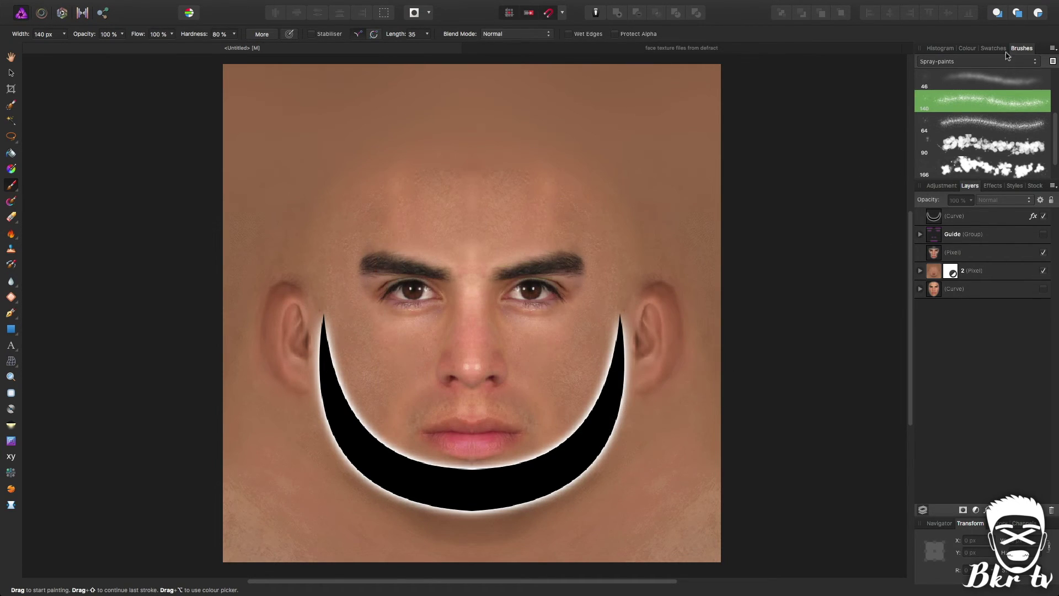
pyautogui.click(968, 48)
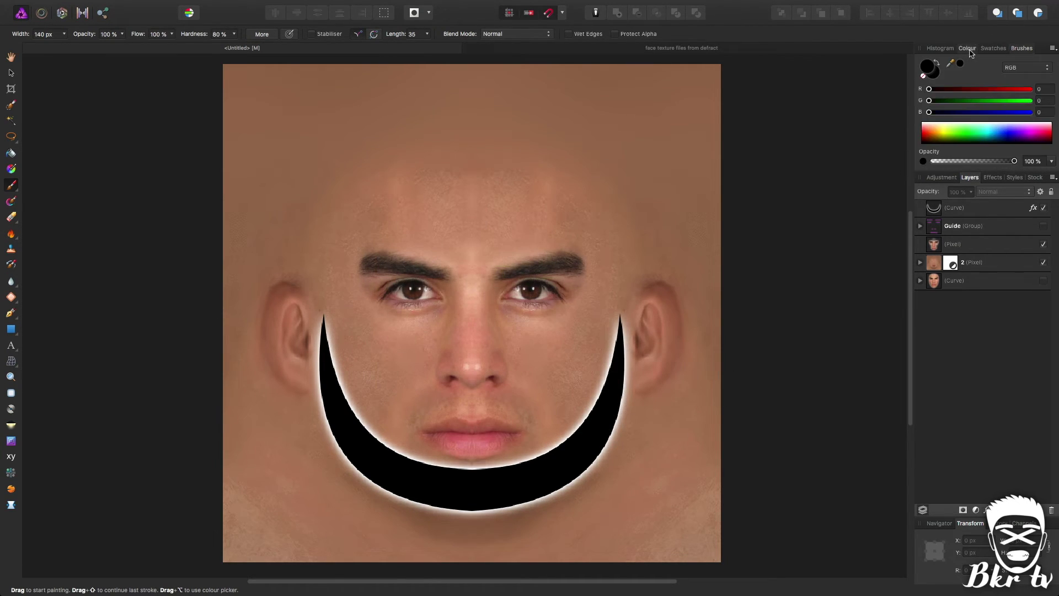
pyautogui.click(1043, 208)
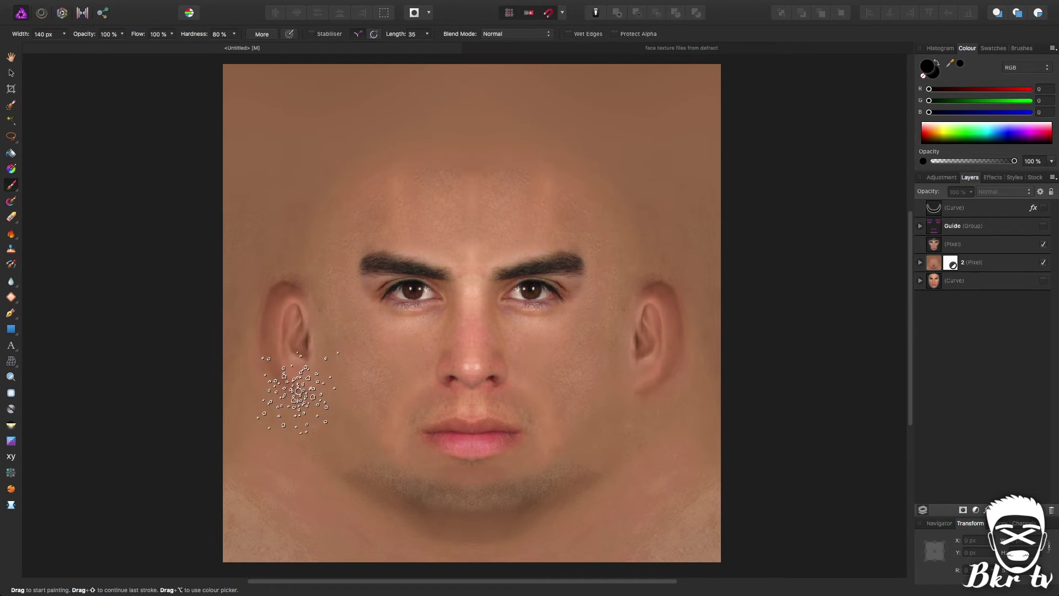
# Spray black over the whole lower face with the 140 px Spray 5 brush on a new pixel layer and deselect it
pyautogui.moveTo(323, 358)
pyautogui.mouseDown()
pyautogui.moveTo(311, 448)
pyautogui.moveTo(384, 357)
pyautogui.moveTo(392, 444)
pyautogui.moveTo(424, 510)
pyautogui.moveTo(473, 526)
pyautogui.moveTo(569, 378)
pyautogui.moveTo(628, 352)
pyautogui.moveTo(571, 425)
pyautogui.moveTo(496, 461)
pyautogui.moveTo(420, 469)
pyautogui.moveTo(273, 405)
pyautogui.moveTo(349, 494)
pyautogui.moveTo(543, 439)
pyautogui.moveTo(588, 460)
pyautogui.moveTo(638, 444)
pyautogui.mouseUp()
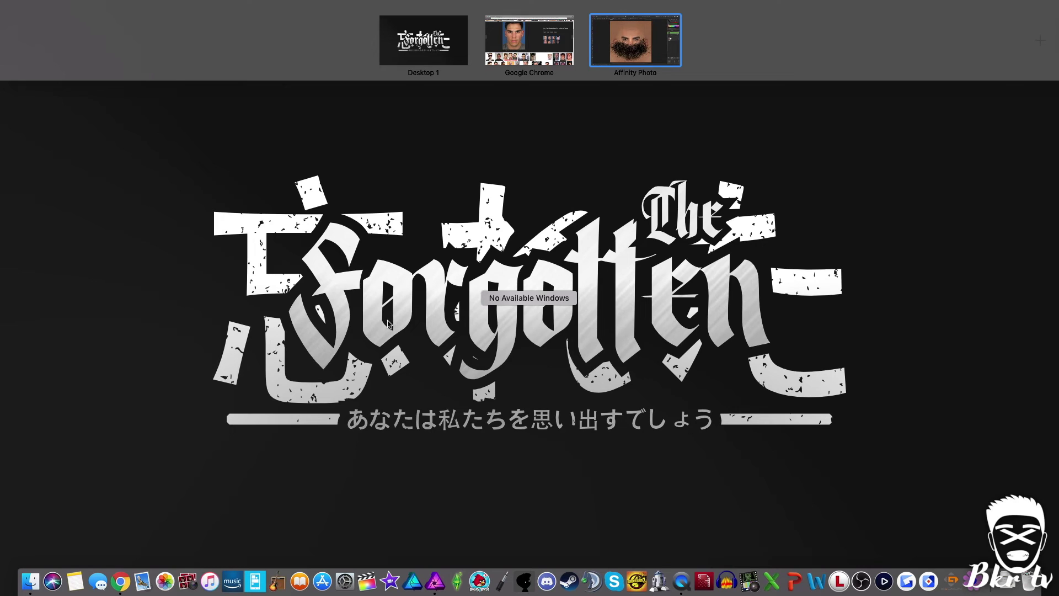
pyautogui.click(389, 324)
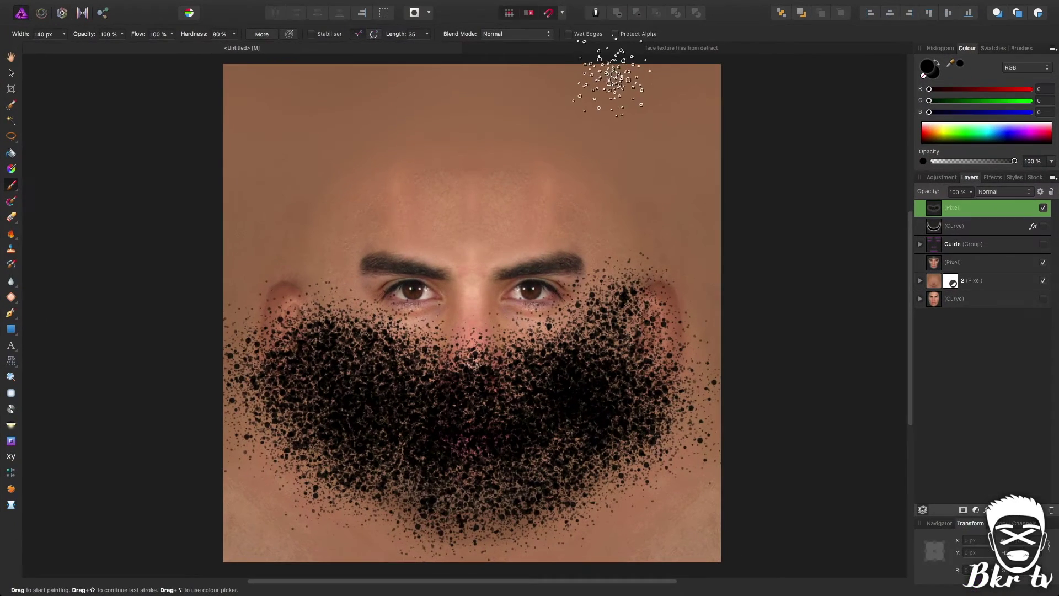
pyautogui.click(11, 74)
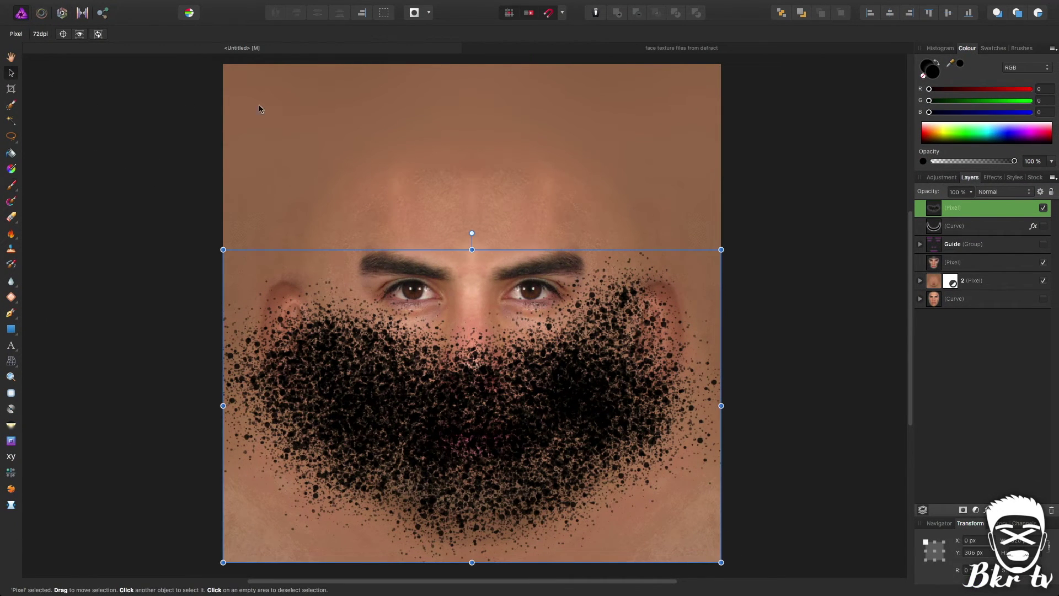
pyautogui.click(765, 193)
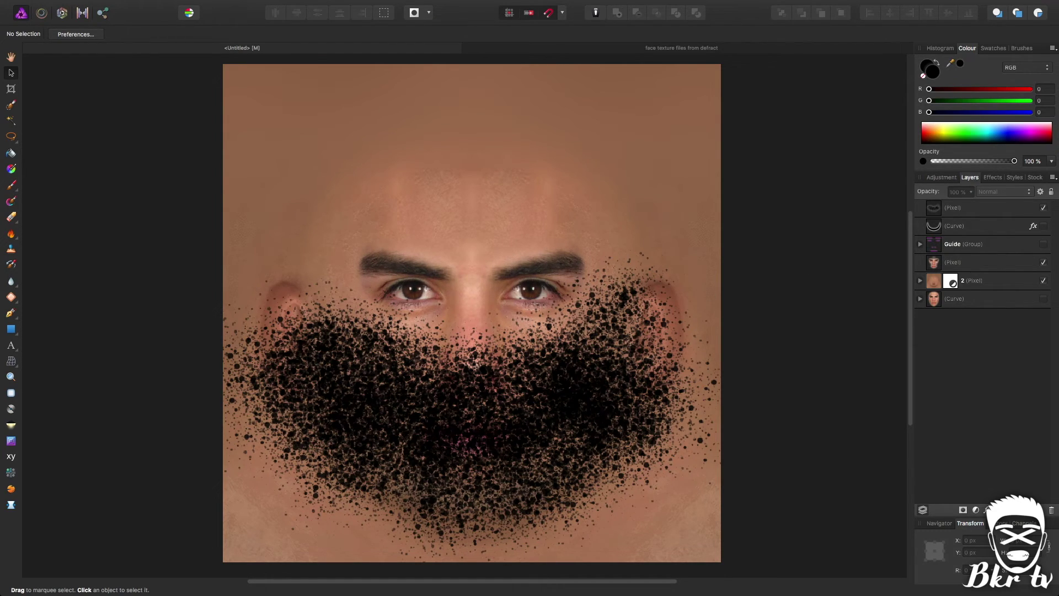
# Show the jaw curve layer and apply it as a mask to the spray layer, leaving nothing selected
pyautogui.click(1044, 226)
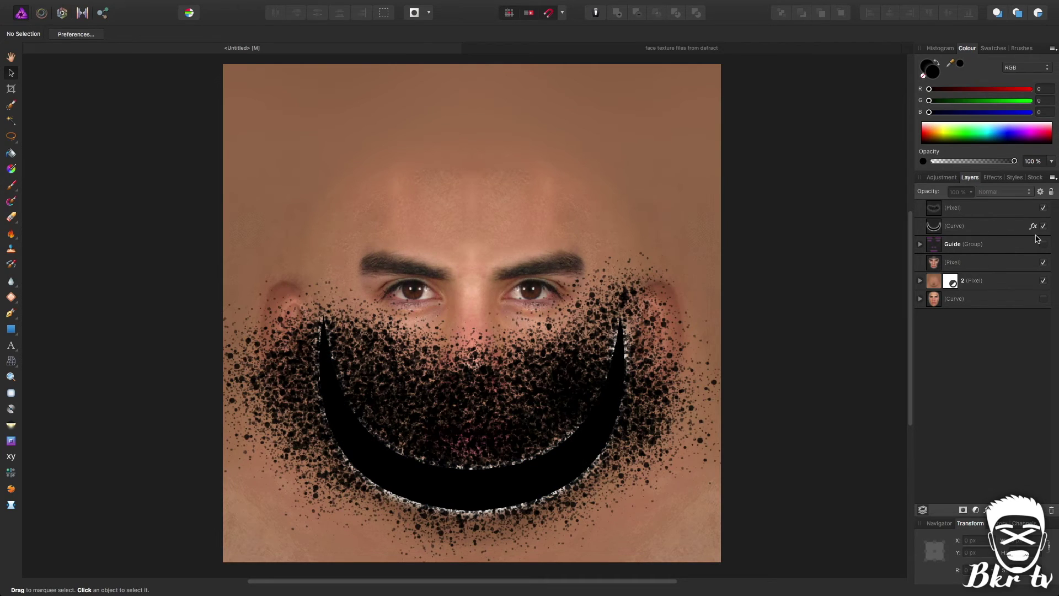
pyautogui.click(953, 227)
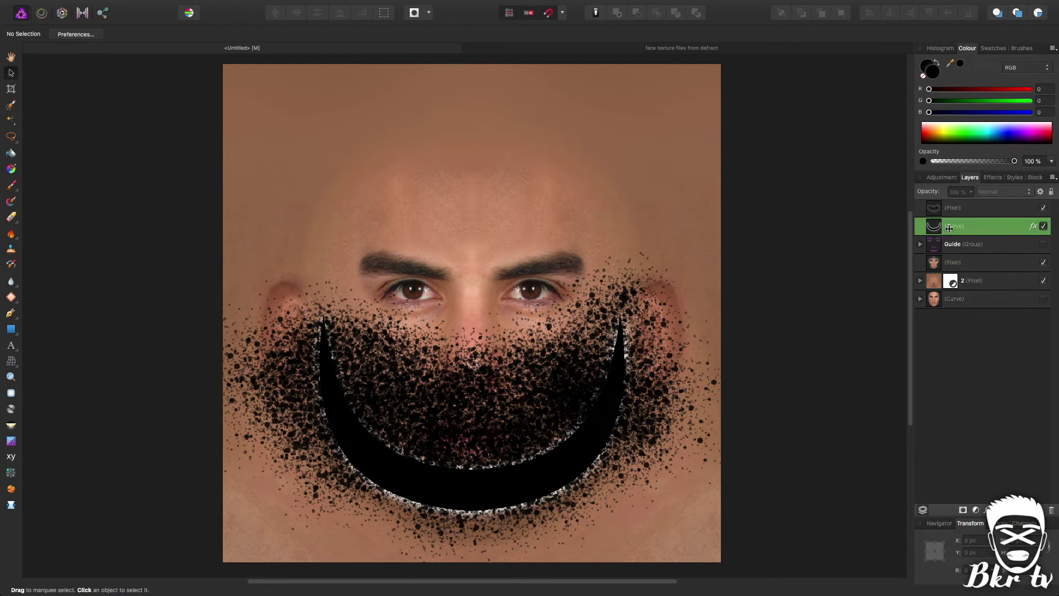
pyautogui.moveTo(953, 227); pyautogui.dragTo(940, 210)
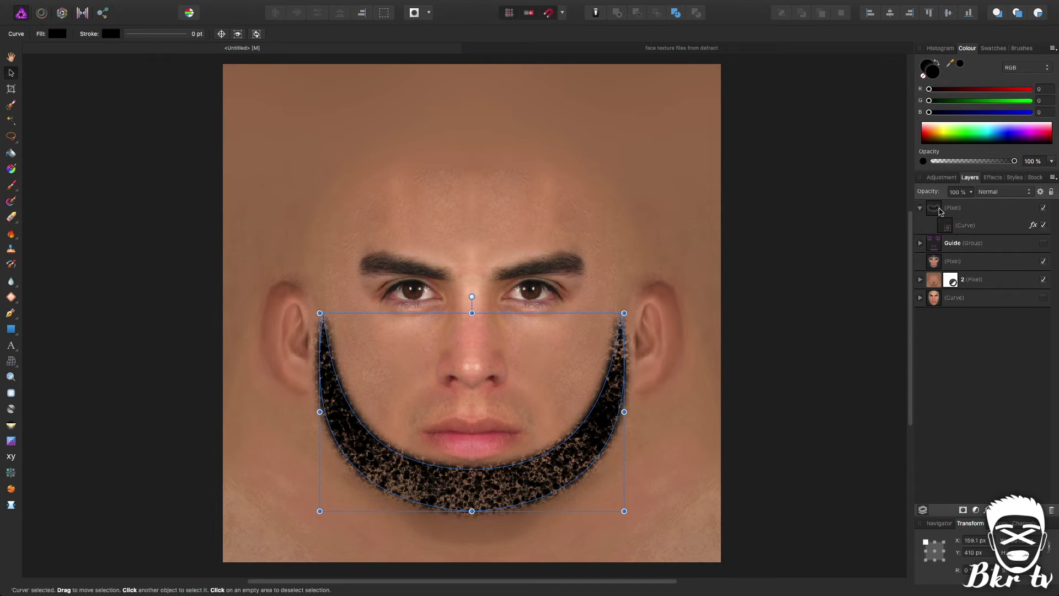
pyautogui.click(921, 209)
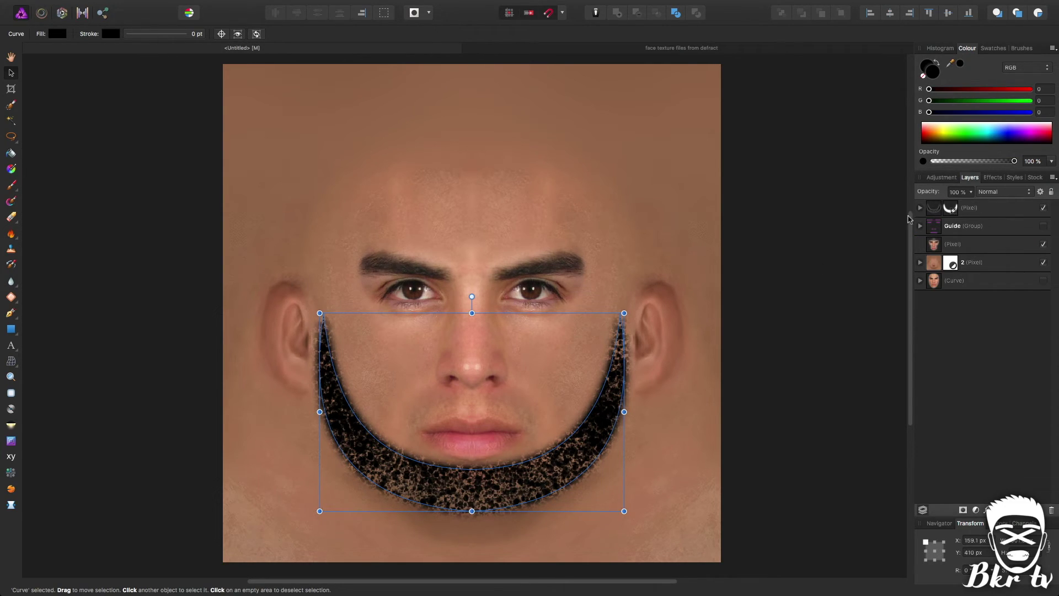
pyautogui.click(819, 366)
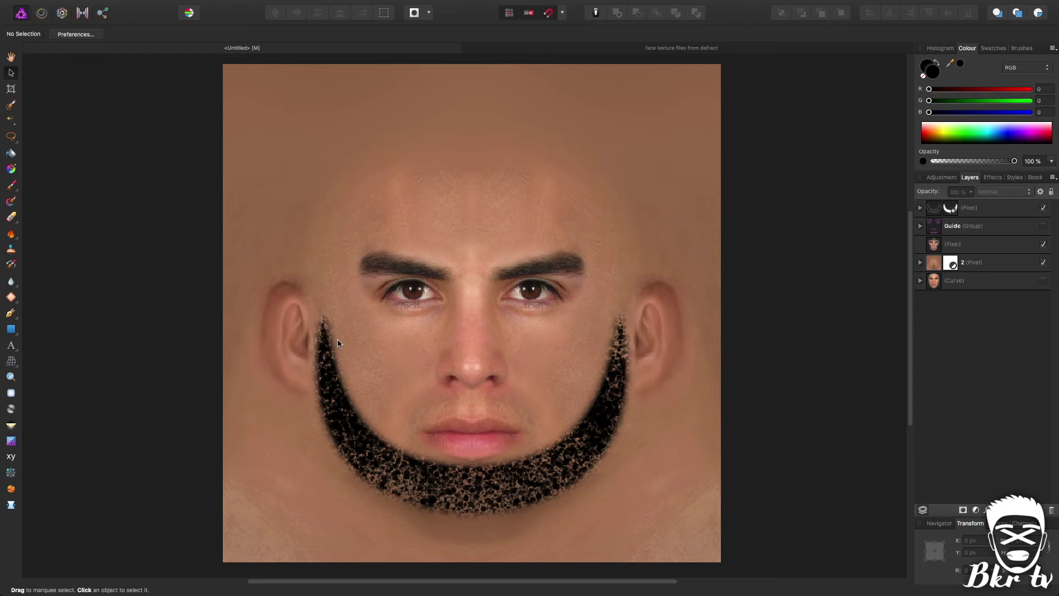
# Lower the opacity of the masked beard layer to 50% and deselect it
pyautogui.click(988, 209)
pyautogui.click(970, 193)
pyautogui.moveTo(960, 209); pyautogui.dragTo(926, 208)
pyautogui.click(819, 205)
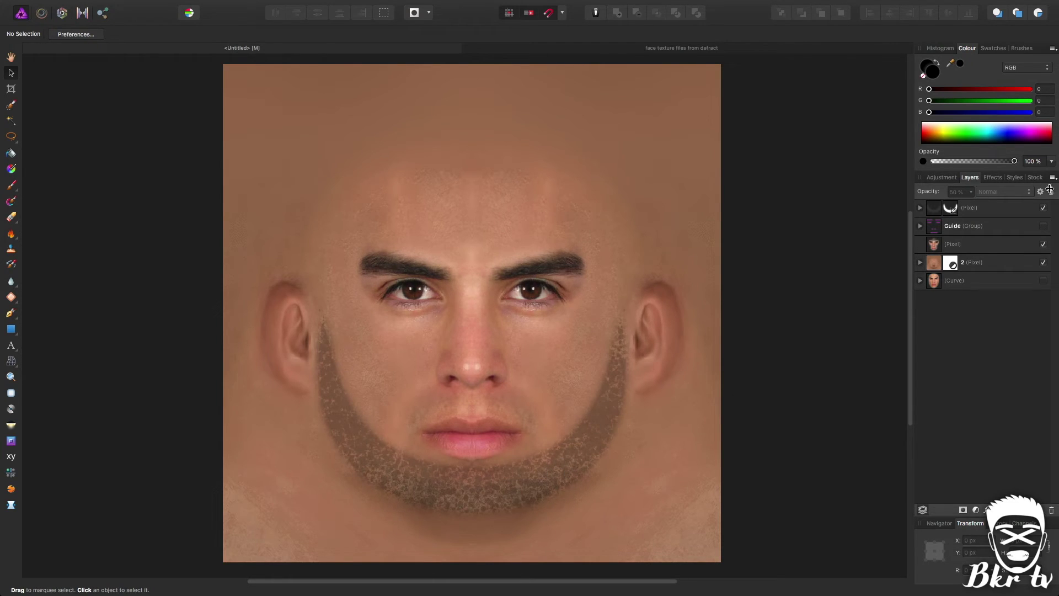
# Hide the masked beard layer and show the available brushes for the Paint Brush tool
pyautogui.click(1044, 207)
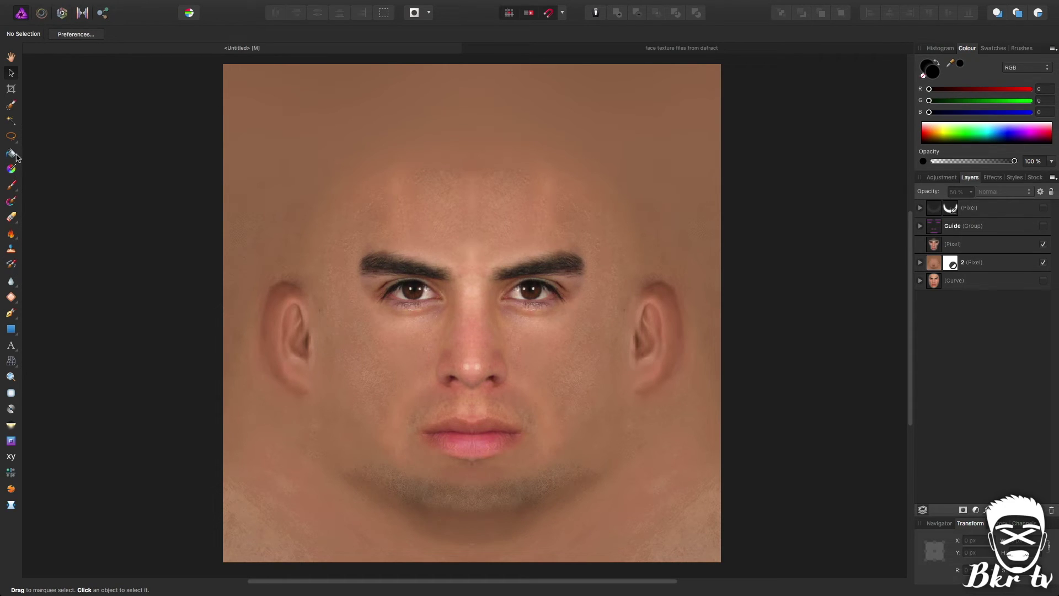
pyautogui.click(11, 185)
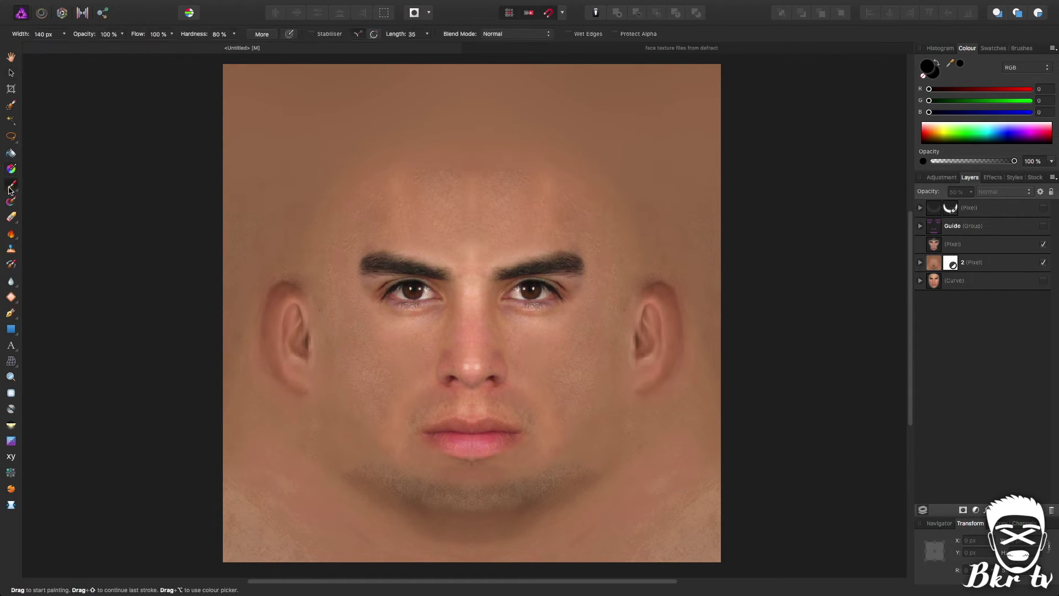
pyautogui.click(1022, 49)
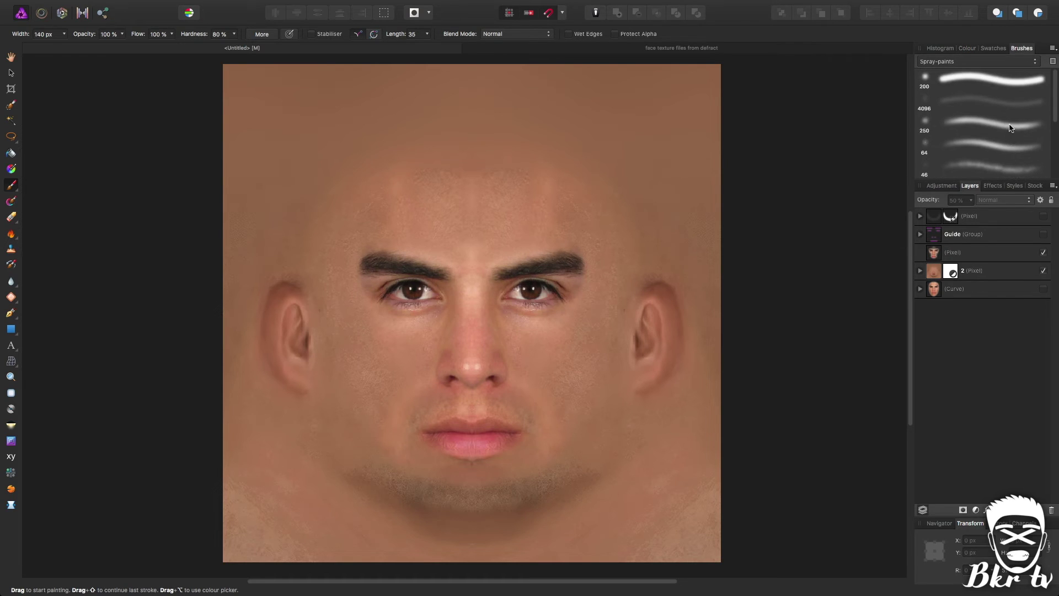
# Look through the Spray-paints, Basic, Painting, Drawing and Effects brush sets and examine the settings of three Effects brushes
pyautogui.scroll(-4, 1008, 122)
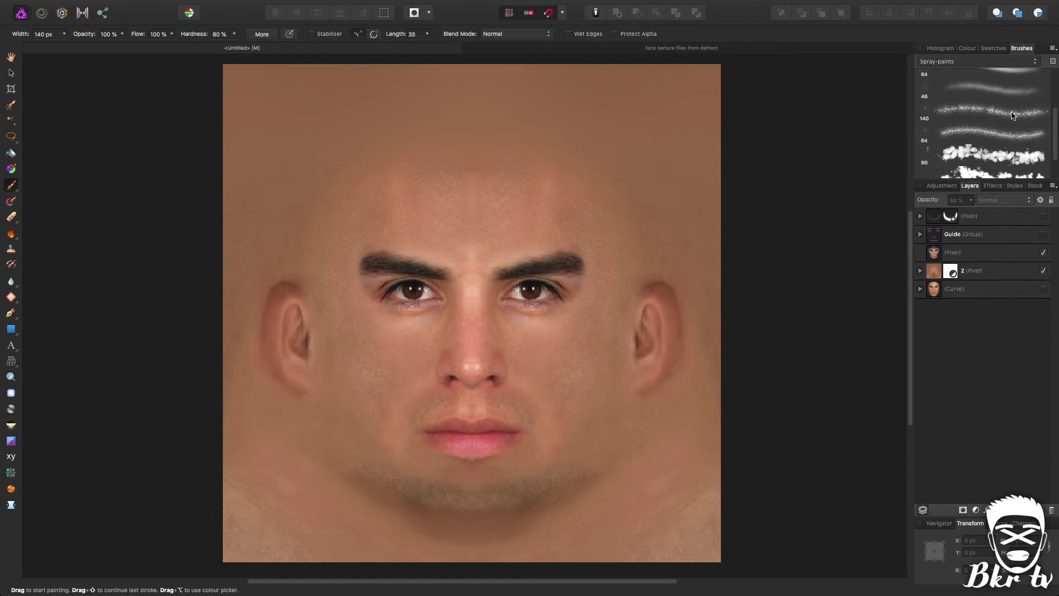
pyautogui.click(988, 61)
pyautogui.click(989, 37)
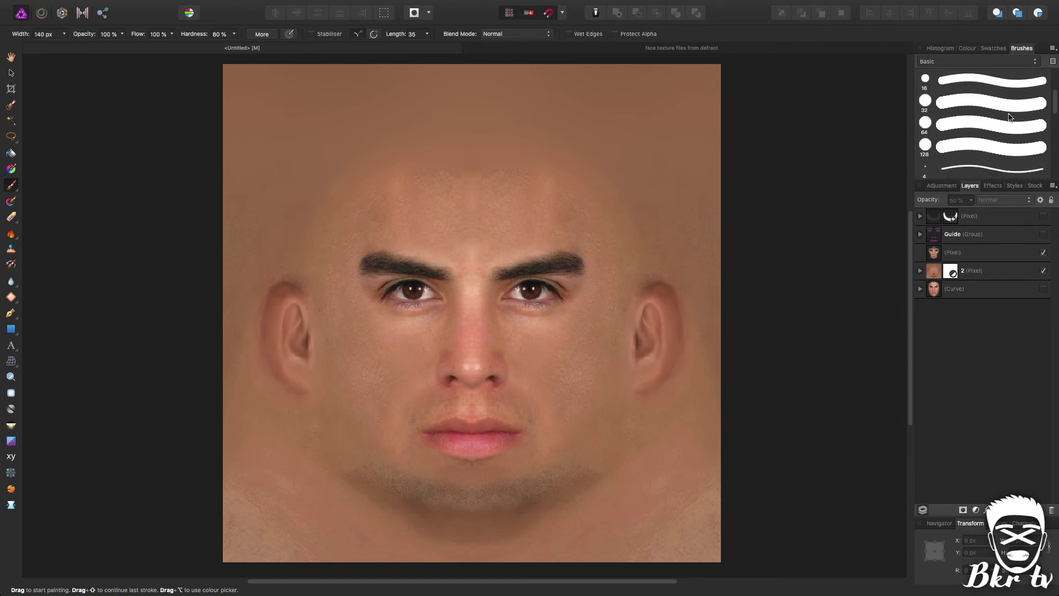
pyautogui.click(1000, 61)
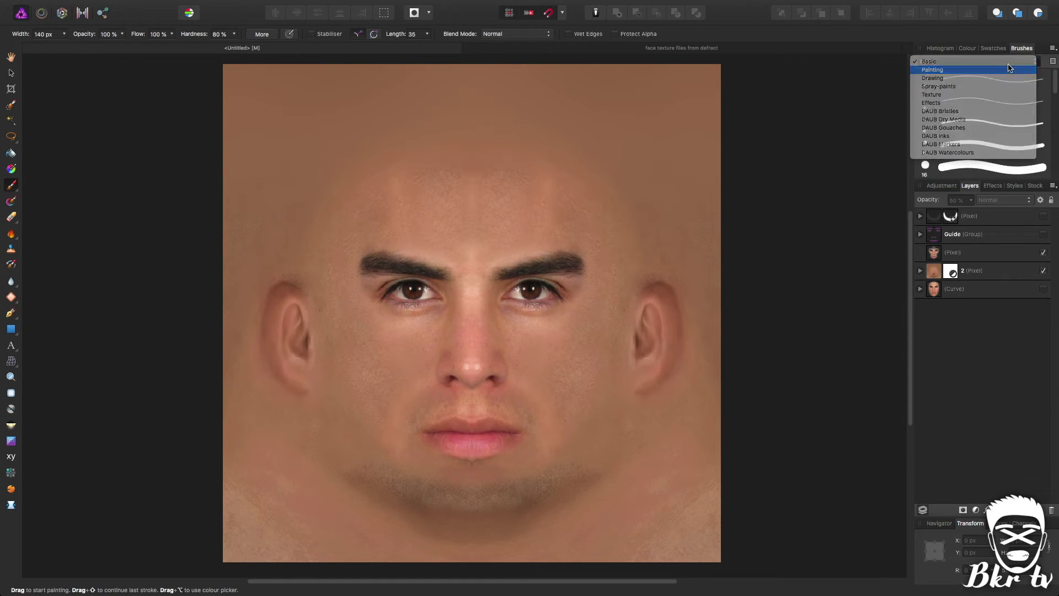
pyautogui.click(1010, 69)
pyautogui.click(1010, 62)
pyautogui.click(1011, 69)
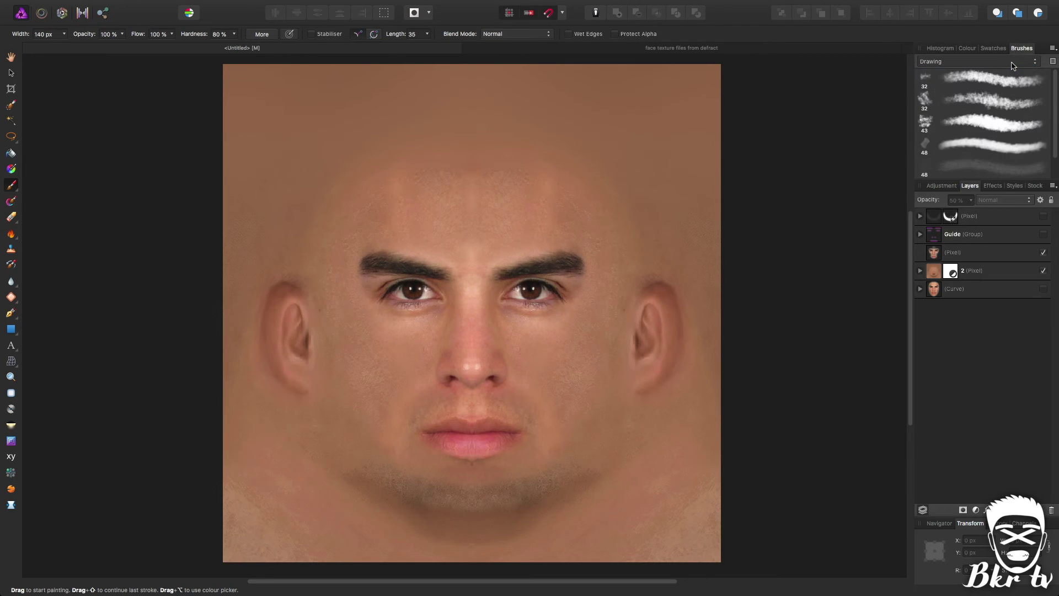
pyautogui.click(1014, 63)
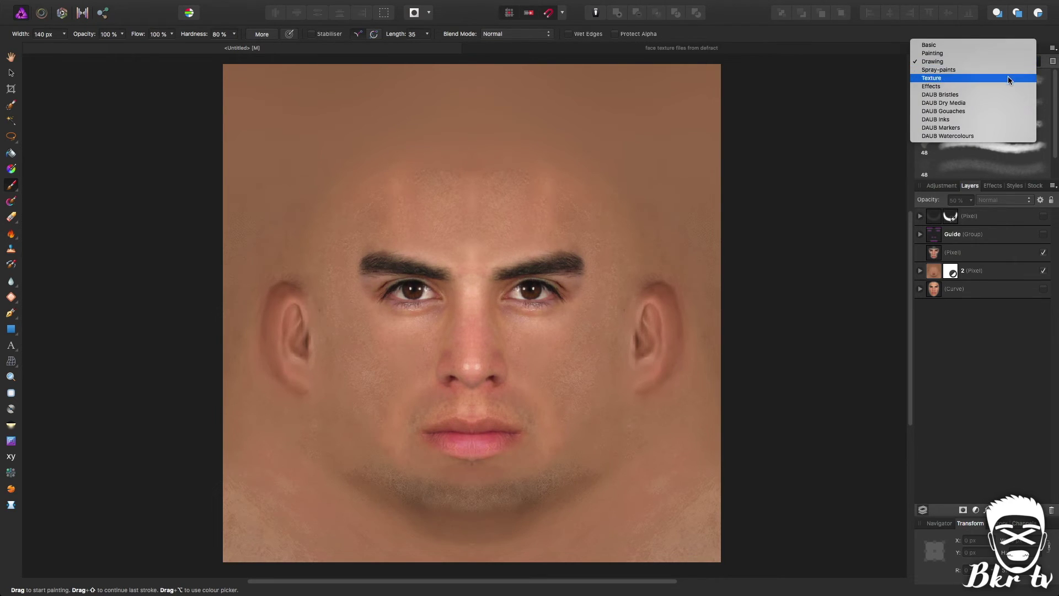
pyautogui.click(1006, 87)
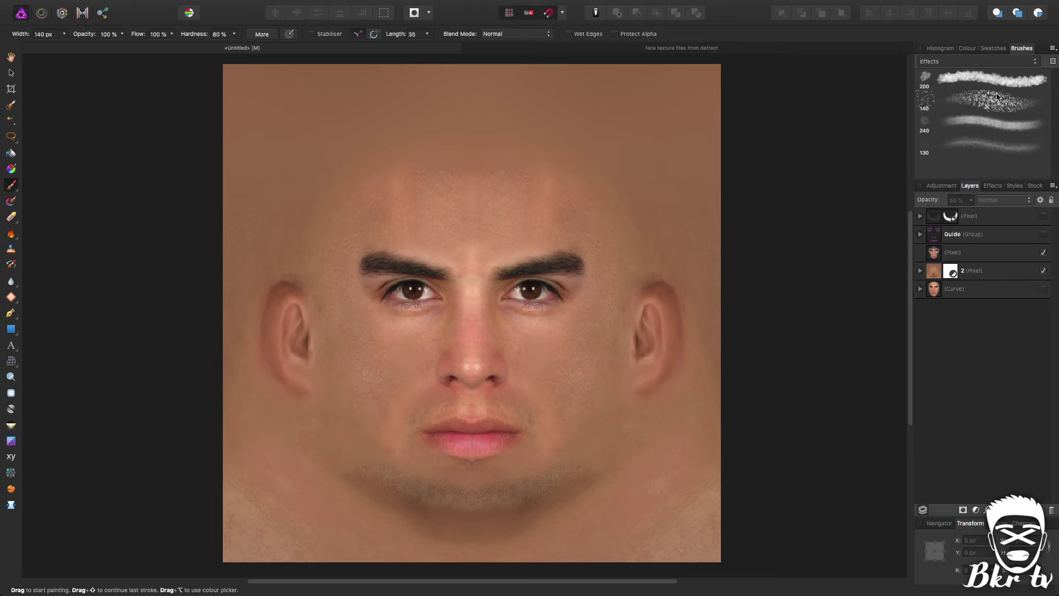
pyautogui.doubleClick(996, 100)
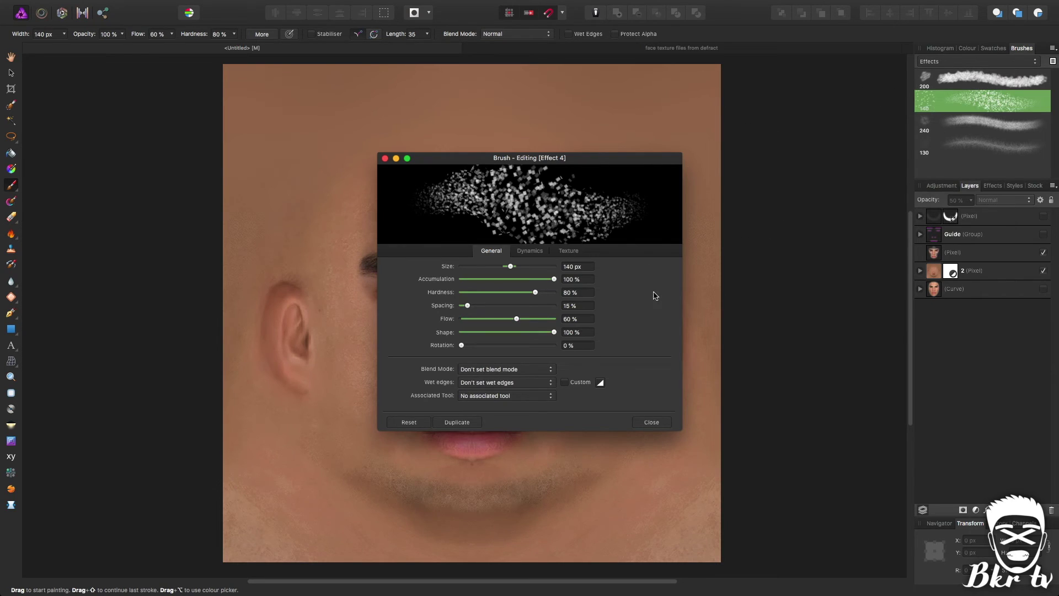
pyautogui.click(989, 129)
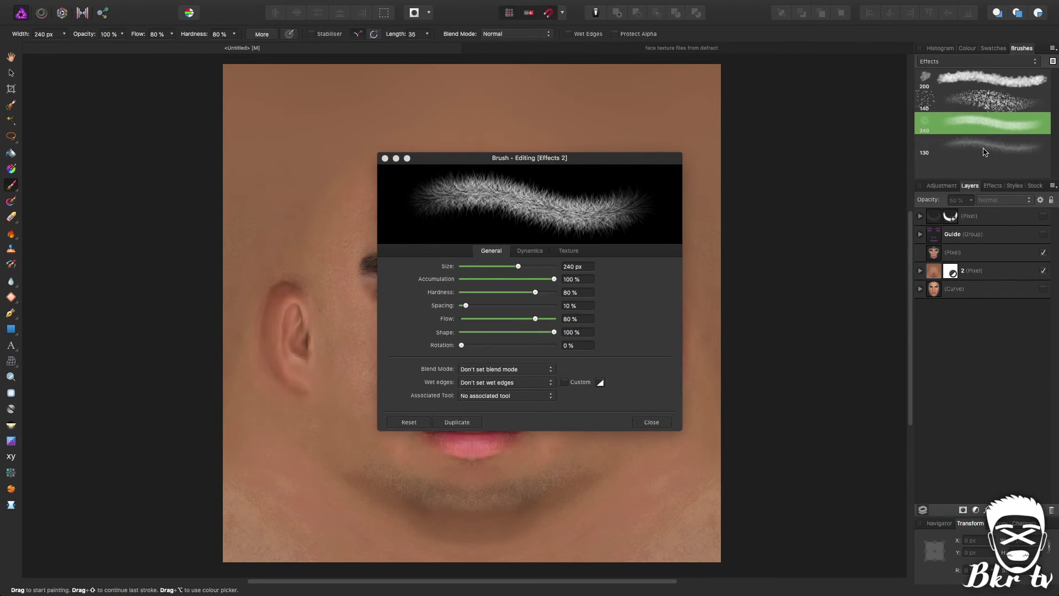
pyautogui.click(985, 151)
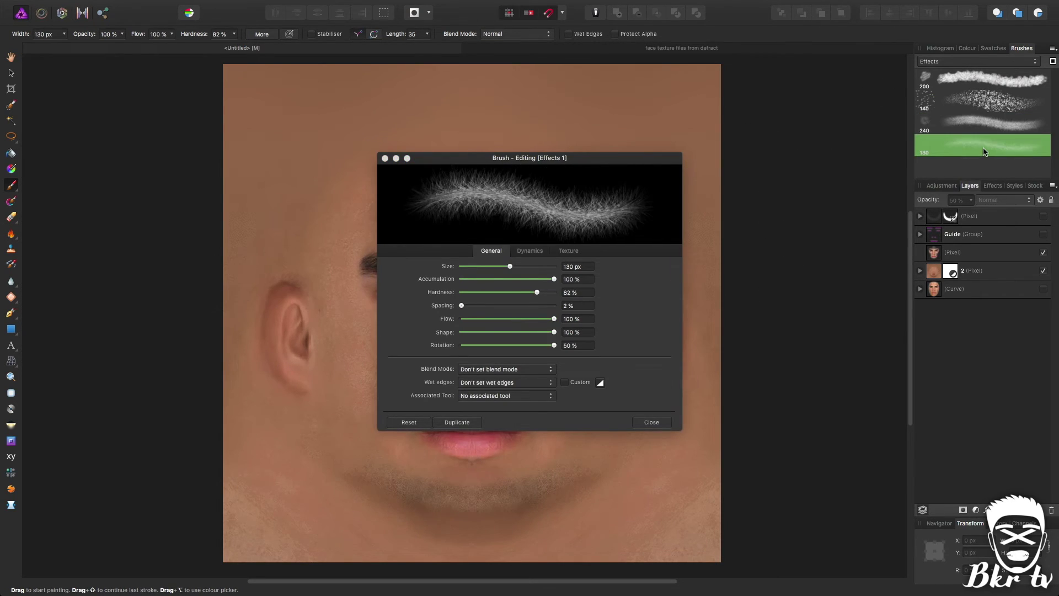
# Choose the 4096 px Spray 1 brush from the Spray-paints set and close the brush settings
pyautogui.click(975, 65)
pyautogui.click(975, 42)
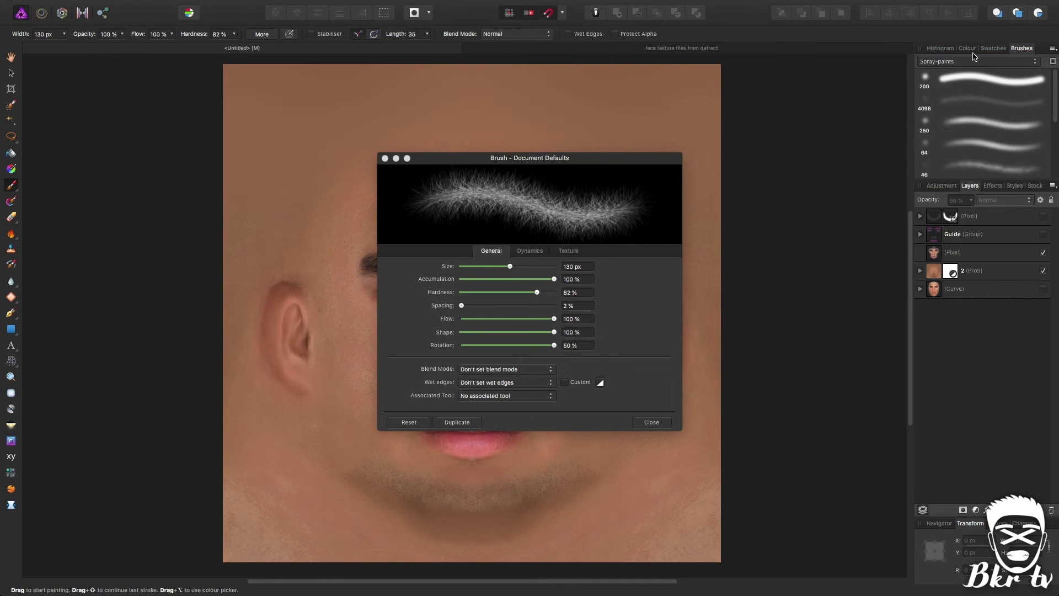
pyautogui.click(975, 102)
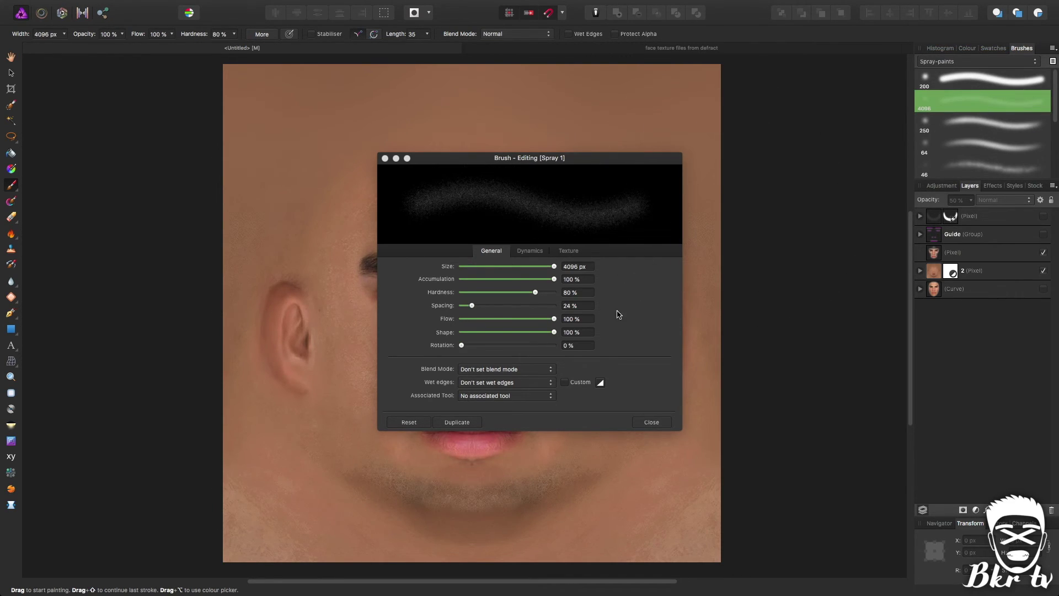
pyautogui.click(658, 426)
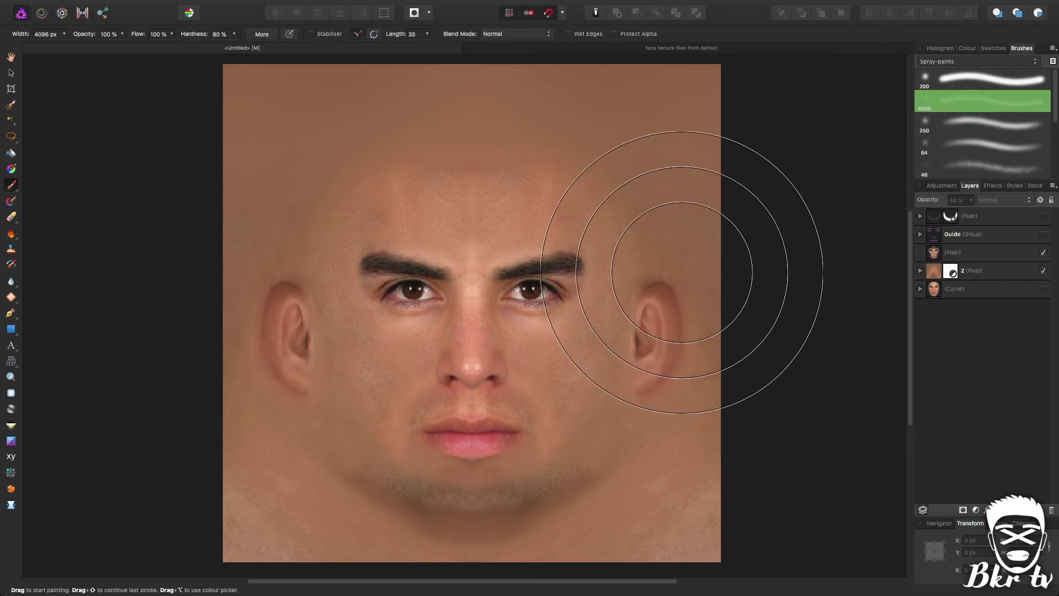
# Test the Spray 1 brush in black on the face, reduce its width to 114.7 px, and delete the test layer
pyautogui.click(359, 378)
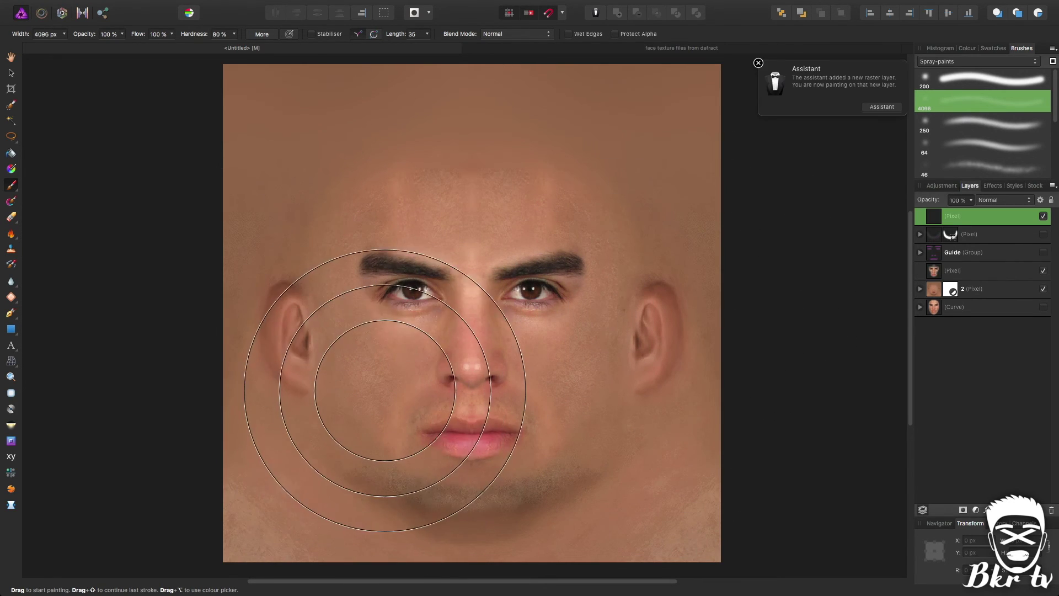
pyautogui.moveTo(579, 471)
pyautogui.mouseDown()
pyautogui.moveTo(670, 326)
pyautogui.moveTo(993, 36)
pyautogui.mouseUp()
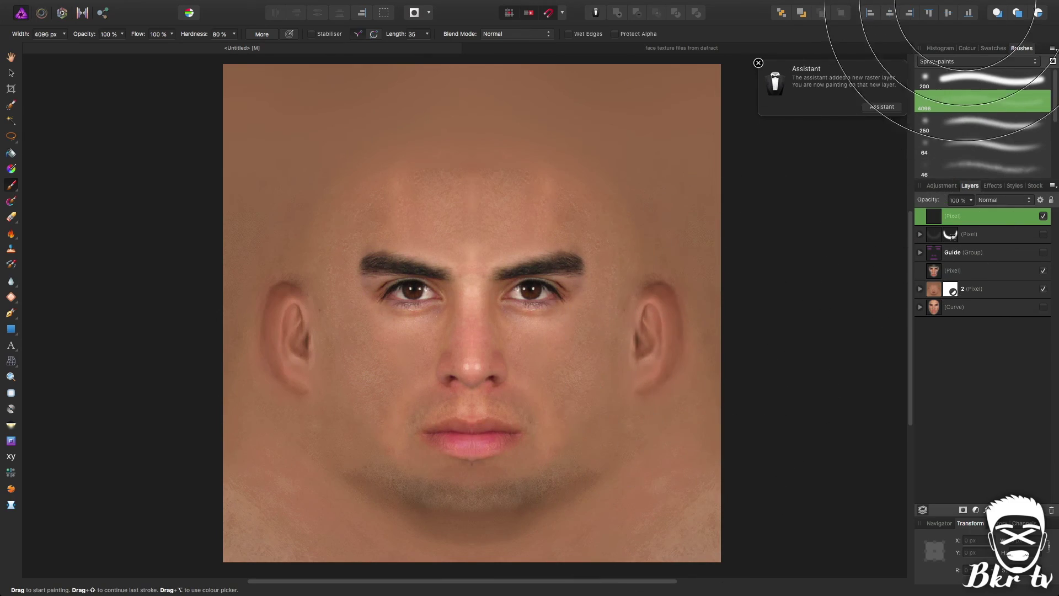
pyautogui.click(967, 48)
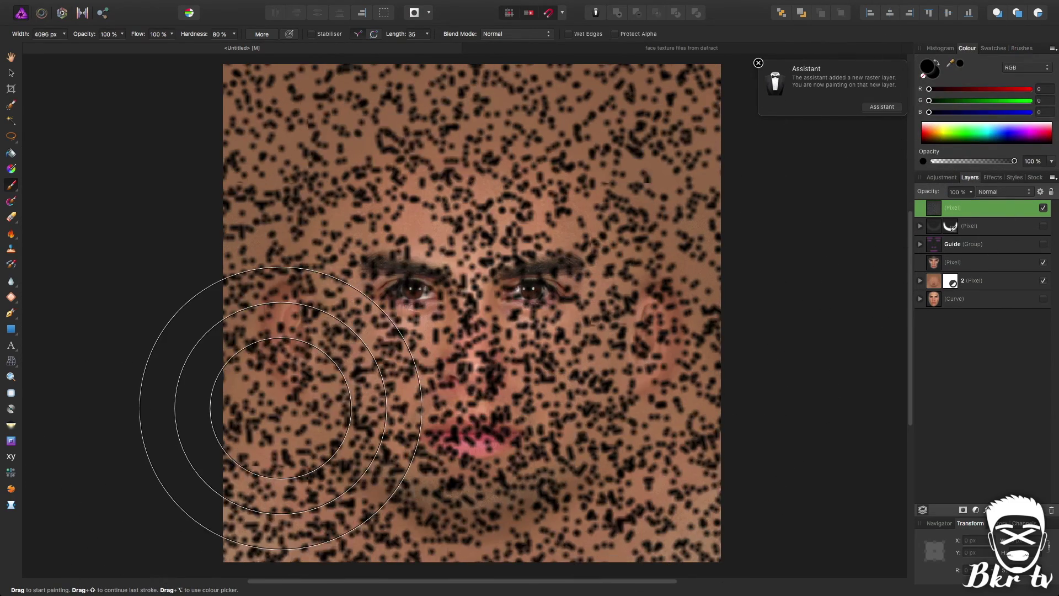
pyautogui.moveTo(277, 418)
pyautogui.mouseDown()
pyautogui.moveTo(356, 411)
pyautogui.moveTo(320, 433)
pyautogui.moveTo(307, 402)
pyautogui.moveTo(407, 362)
pyautogui.mouseUp()
pyautogui.moveTo(496, 396); pyautogui.dragTo(556, 469)
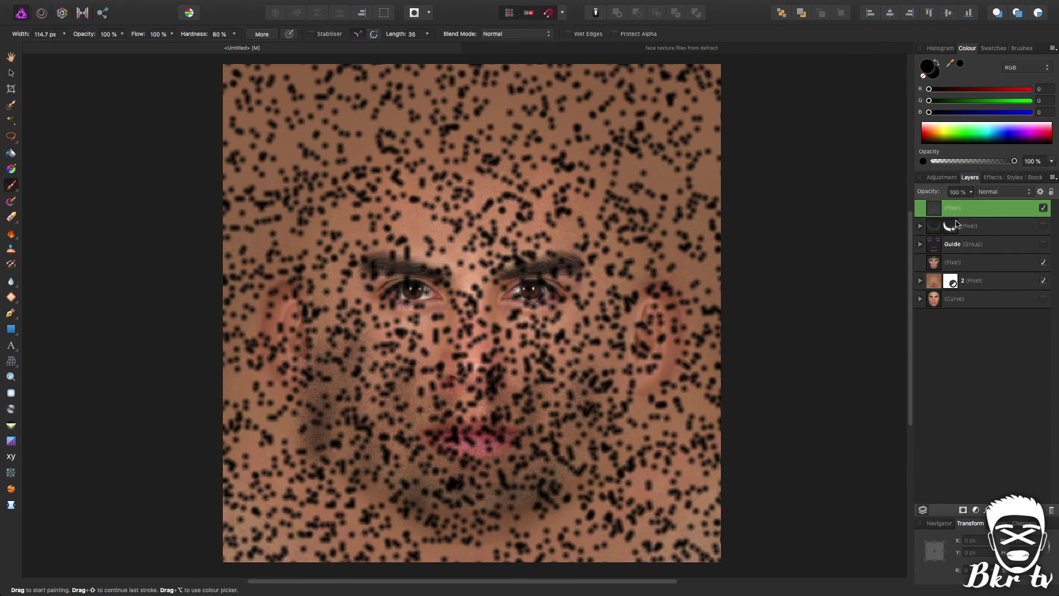
pyautogui.press('Delete')
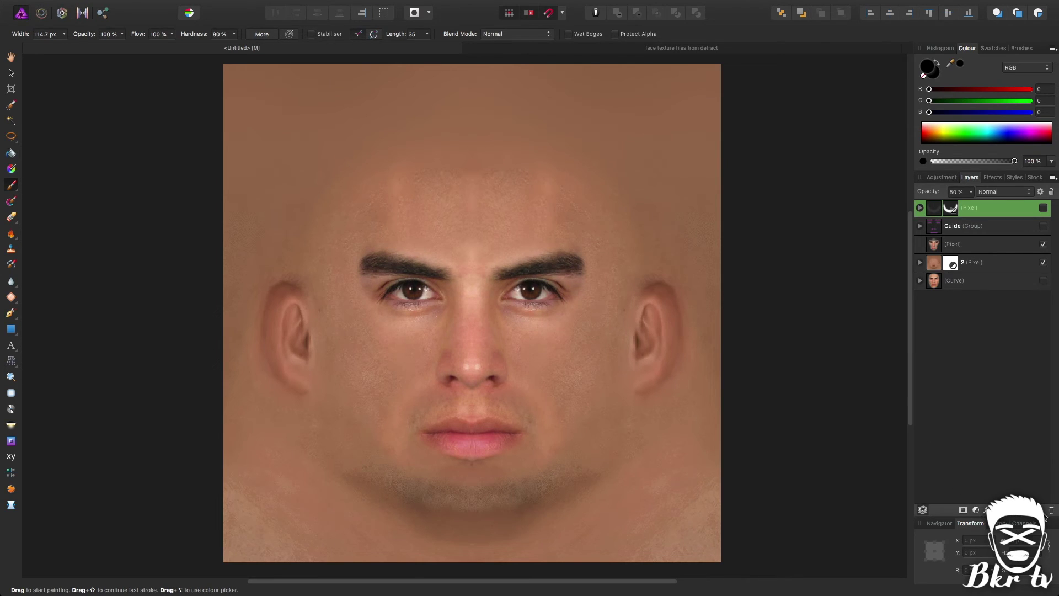
# Spray black stubble over the cheeks, mouth and chin on a new pixel layer with the 114.7 px Spray 1 brush
pyautogui.hotkey('ctrl', 'shift', 'n')
pyautogui.moveTo(337, 366)
pyautogui.mouseDown()
pyautogui.moveTo(331, 449)
pyautogui.moveTo(368, 464)
pyautogui.moveTo(402, 411)
pyautogui.moveTo(473, 445)
pyautogui.moveTo(503, 514)
pyautogui.moveTo(565, 465)
pyautogui.moveTo(613, 324)
pyautogui.mouseUp()
pyautogui.moveTo(612, 339)
pyautogui.mouseDown()
pyautogui.moveTo(562, 459)
pyautogui.moveTo(522, 490)
pyautogui.moveTo(468, 494)
pyautogui.moveTo(366, 440)
pyautogui.moveTo(298, 348)
pyautogui.moveTo(357, 368)
pyautogui.moveTo(421, 367)
pyautogui.moveTo(552, 336)
pyautogui.moveTo(608, 294)
pyautogui.moveTo(643, 323)
pyautogui.moveTo(662, 381)
pyautogui.moveTo(549, 398)
pyautogui.mouseUp()
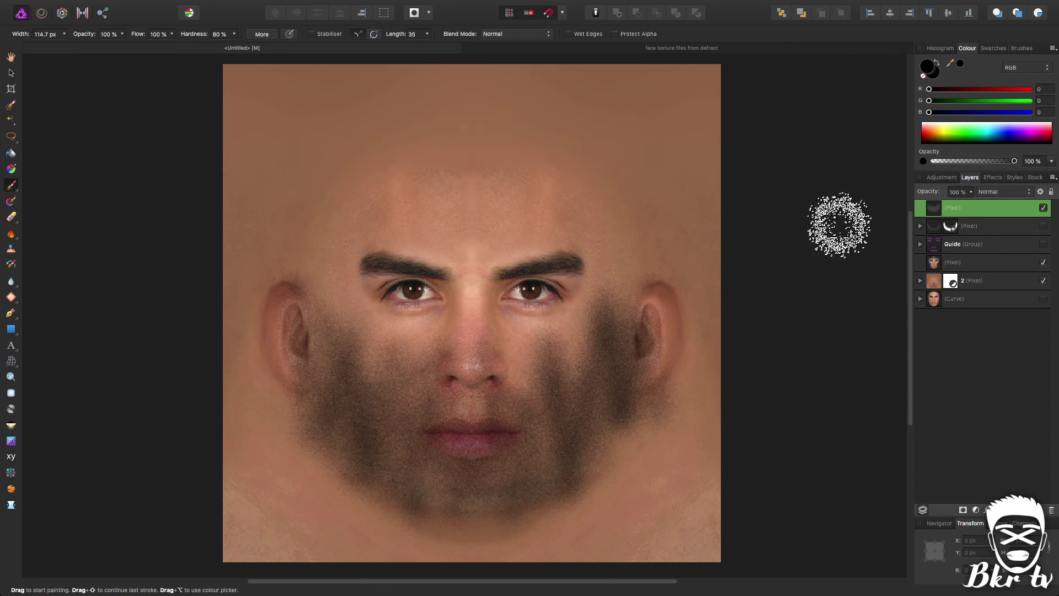
# Reuse the jaw curve from the old beard layer as the mask of the new stubble layer and remove the old layer
pyautogui.click(950, 226)
pyautogui.moveTo(949, 245); pyautogui.dragTo(950, 221)
pyautogui.click(961, 244)
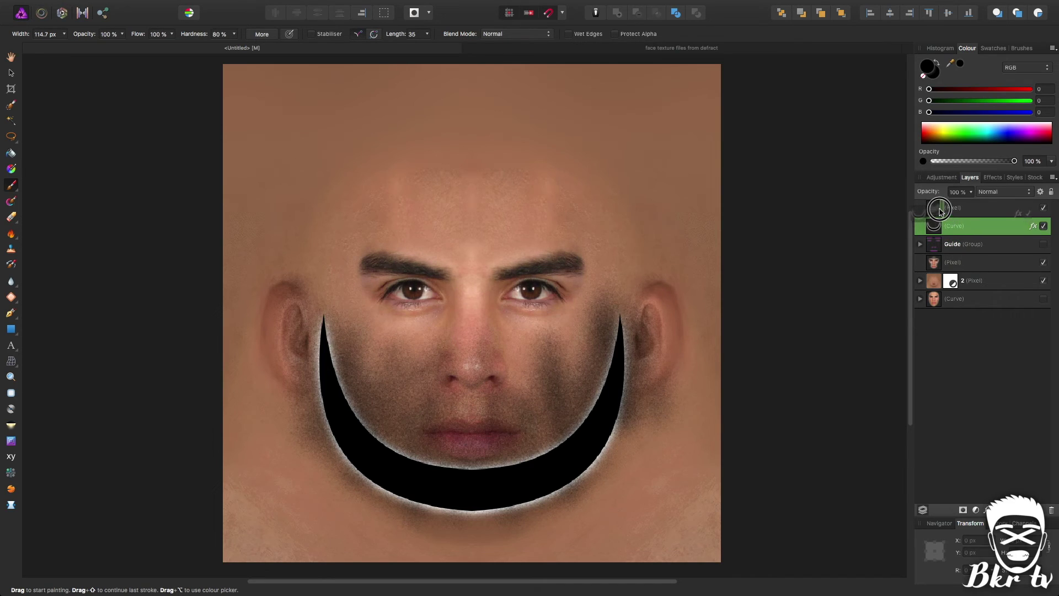
pyautogui.click(921, 210)
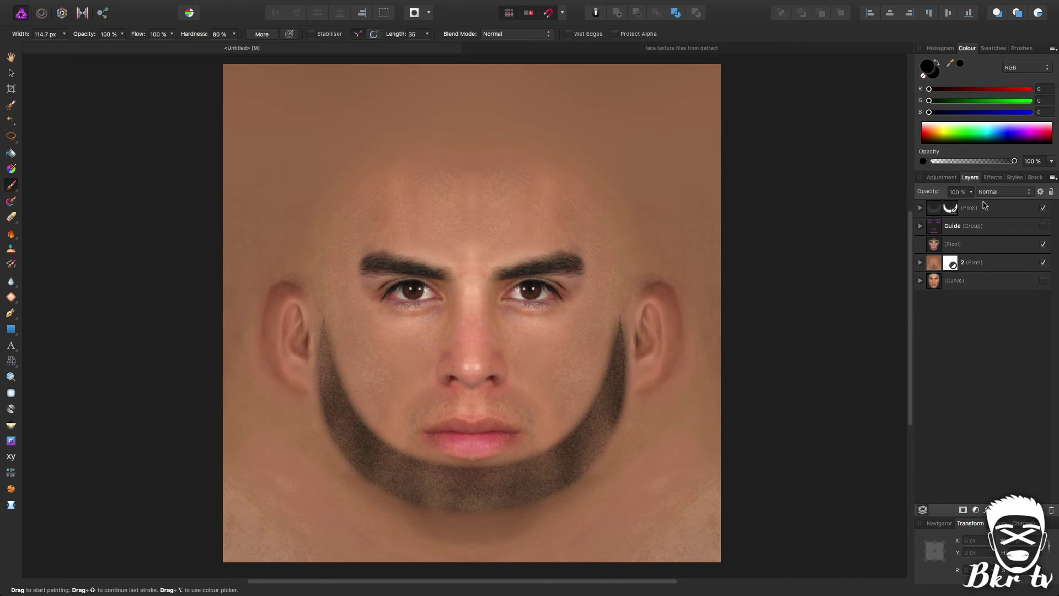
# Set the opacity of the masked stubble layer to 80%
pyautogui.click(938, 208)
pyautogui.moveTo(938, 208); pyautogui.dragTo(930, 208)
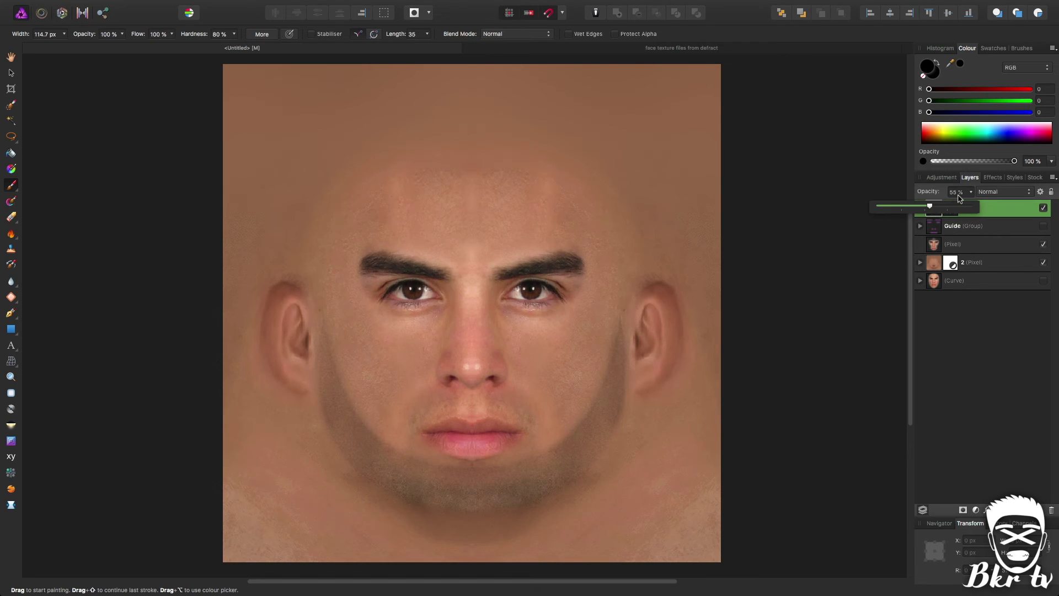
pyautogui.scroll(11, 956, 197)
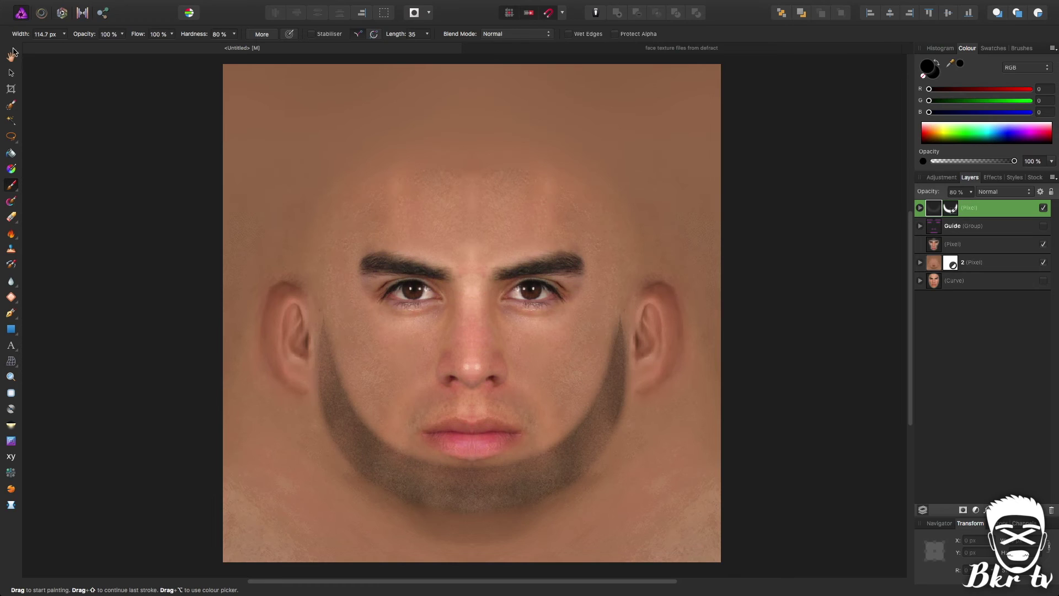
# Release the jaw curve from the stubble layer's mask, place it above the stubble layer, and hide the stubble layer
pyautogui.click(11, 73)
pyautogui.click(106, 123)
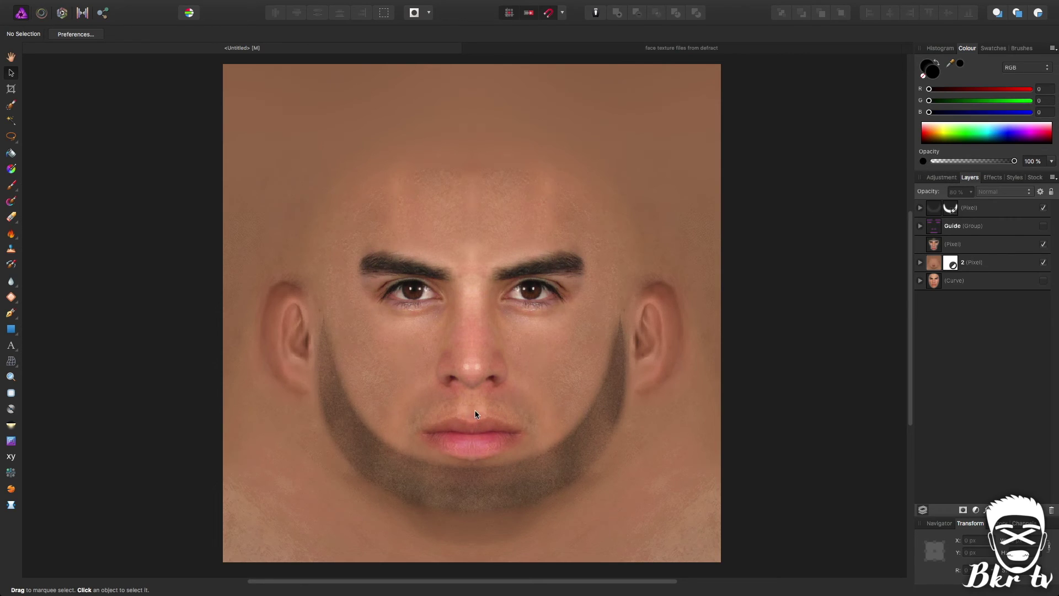
pyautogui.click(950, 207)
pyautogui.click(947, 224)
pyautogui.moveTo(947, 224); pyautogui.dragTo(941, 204)
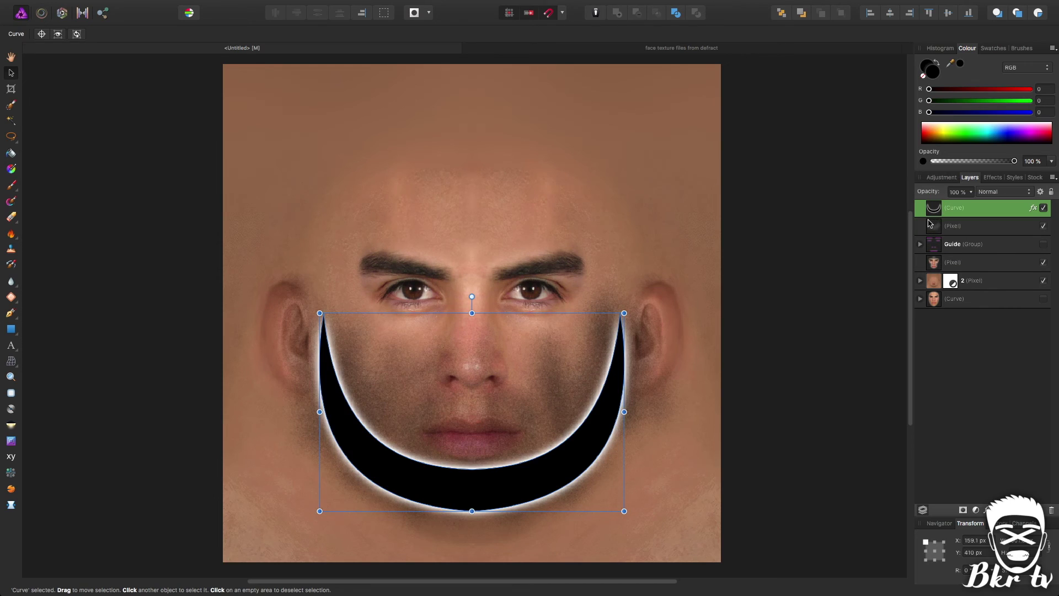
pyautogui.click(1043, 227)
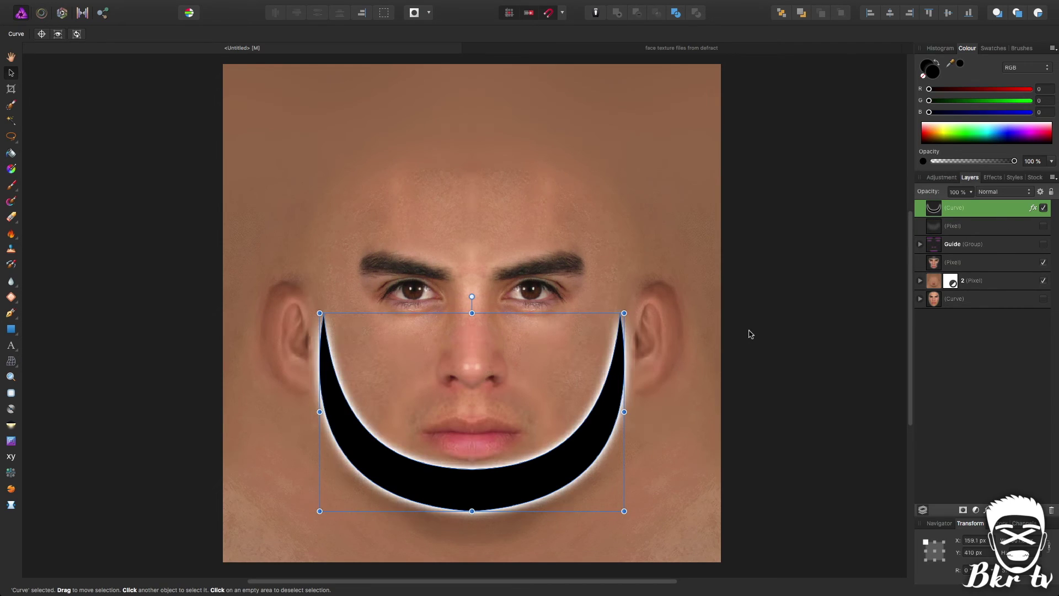
# Draw a closed four-point half-moustache shape from the centre above the upper lip to the jaw curve with the Pen tool
pyautogui.click(10, 313)
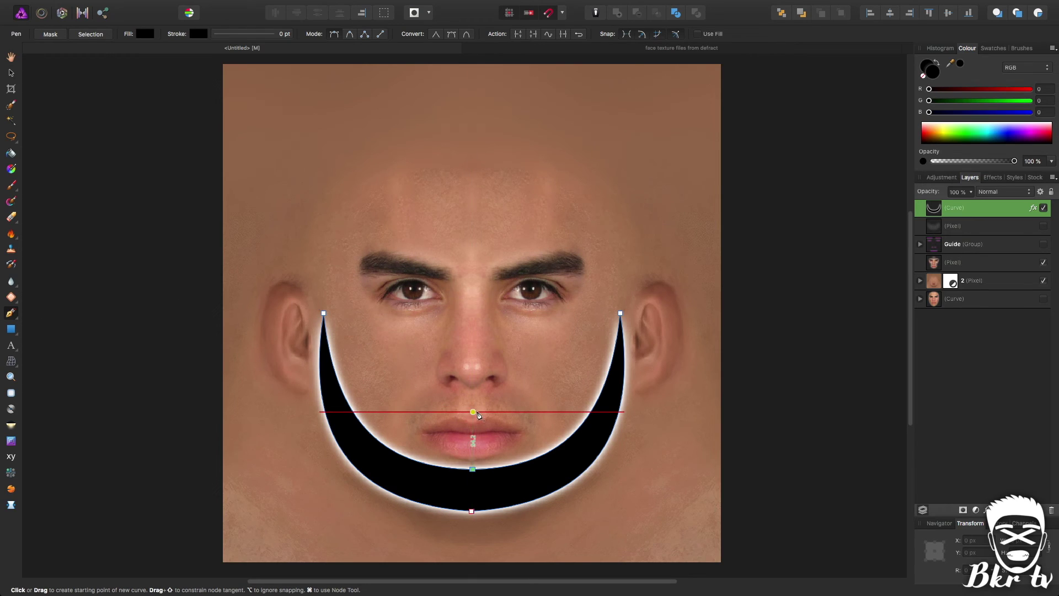
pyautogui.click(471, 412)
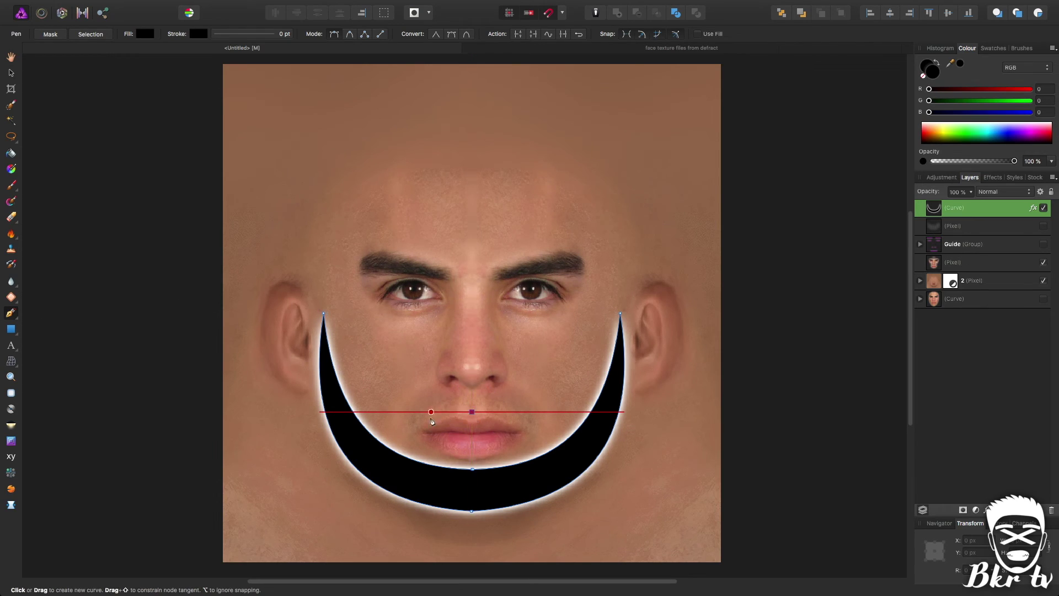
pyautogui.click(398, 453)
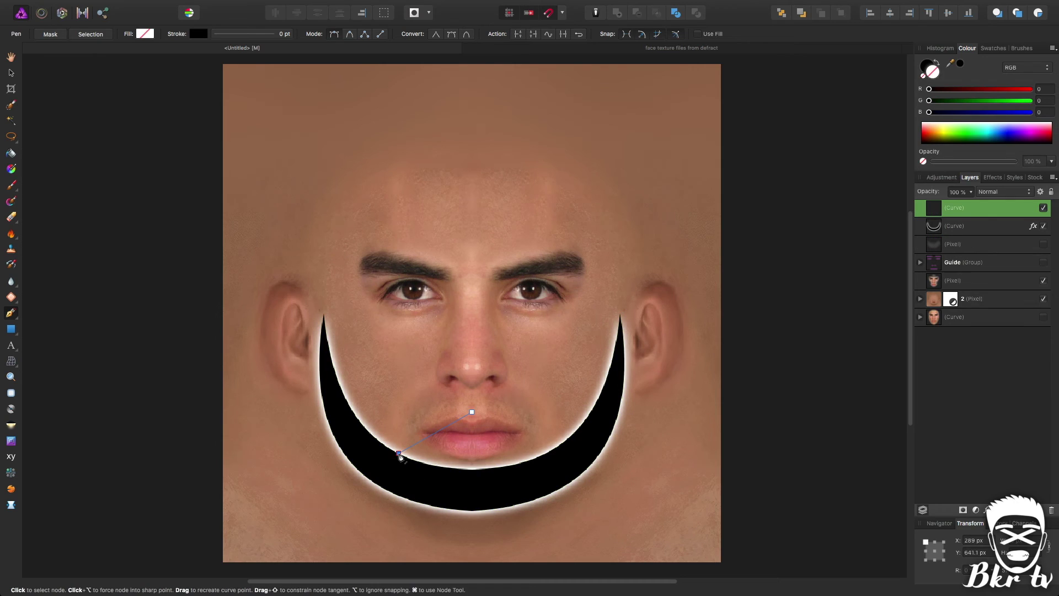
pyautogui.click(374, 436)
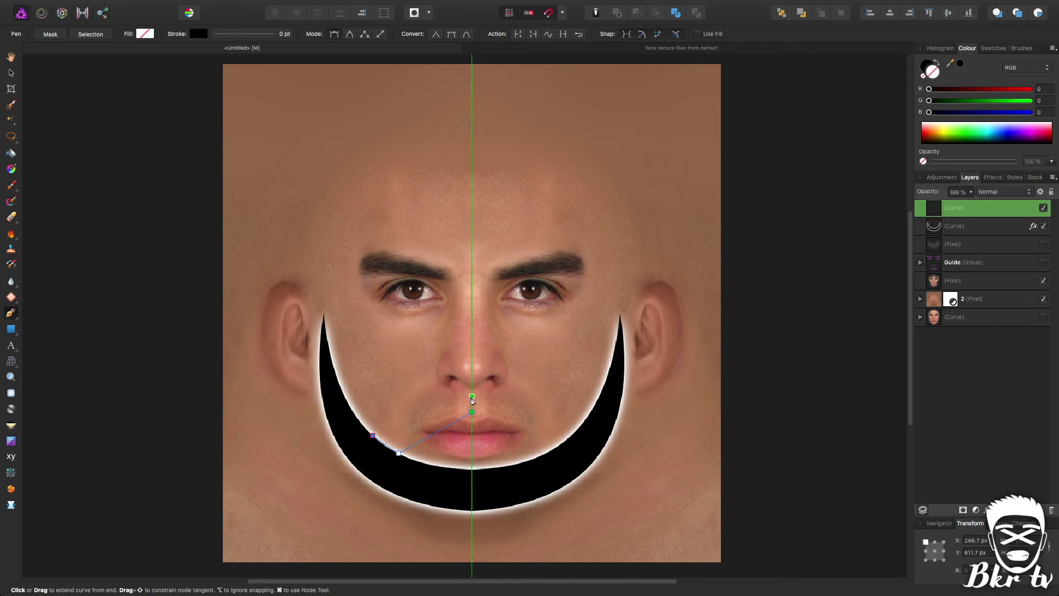
pyautogui.click(472, 398)
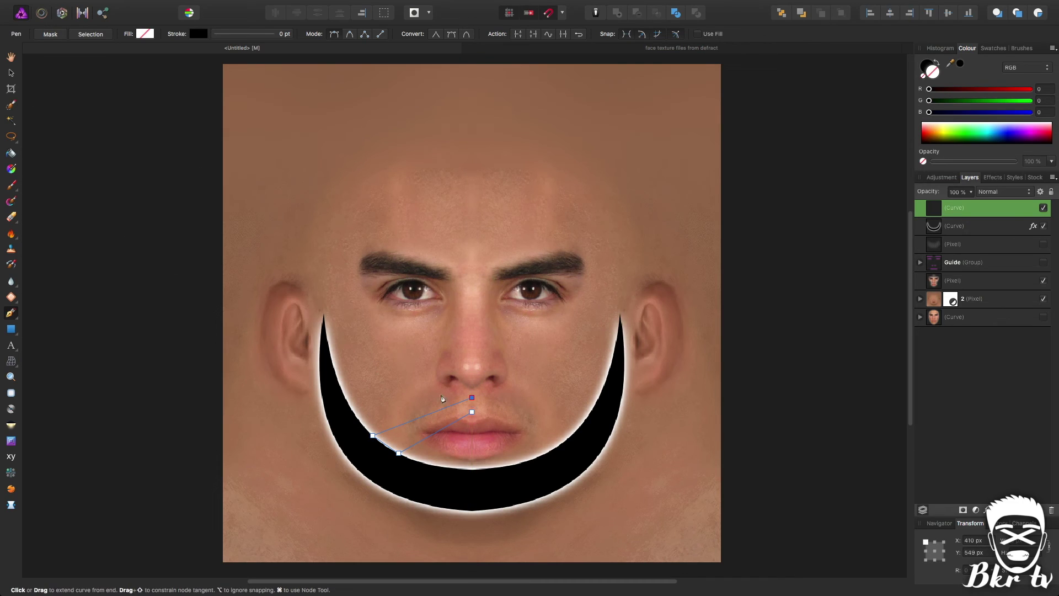
pyautogui.click(472, 411)
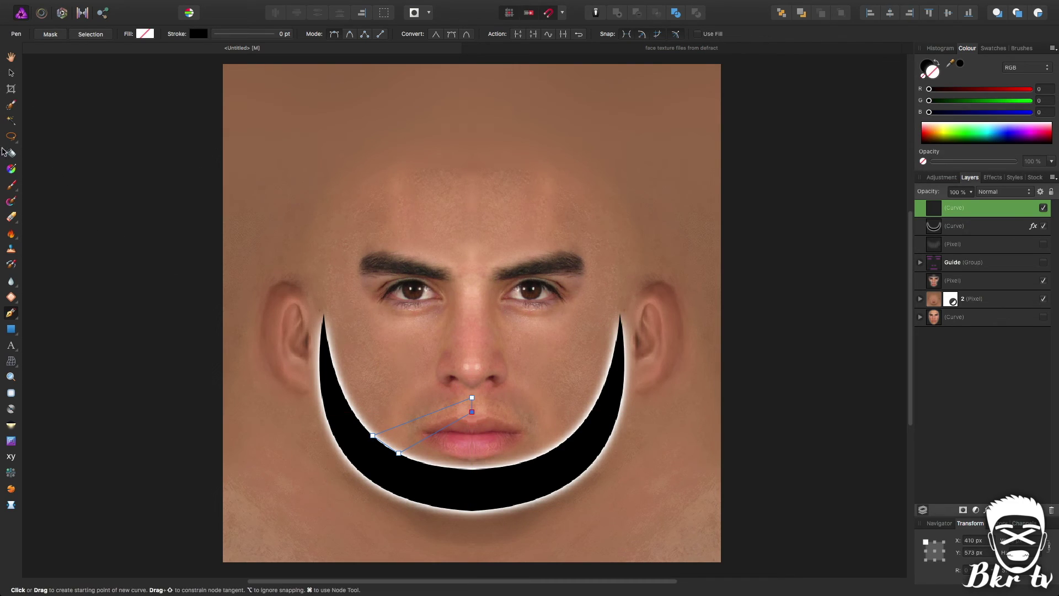
# Bend the half-moustache's straight edges into arcs with the Node tool, round its outer end into the beard, and fill it black
pyautogui.click(11, 313)
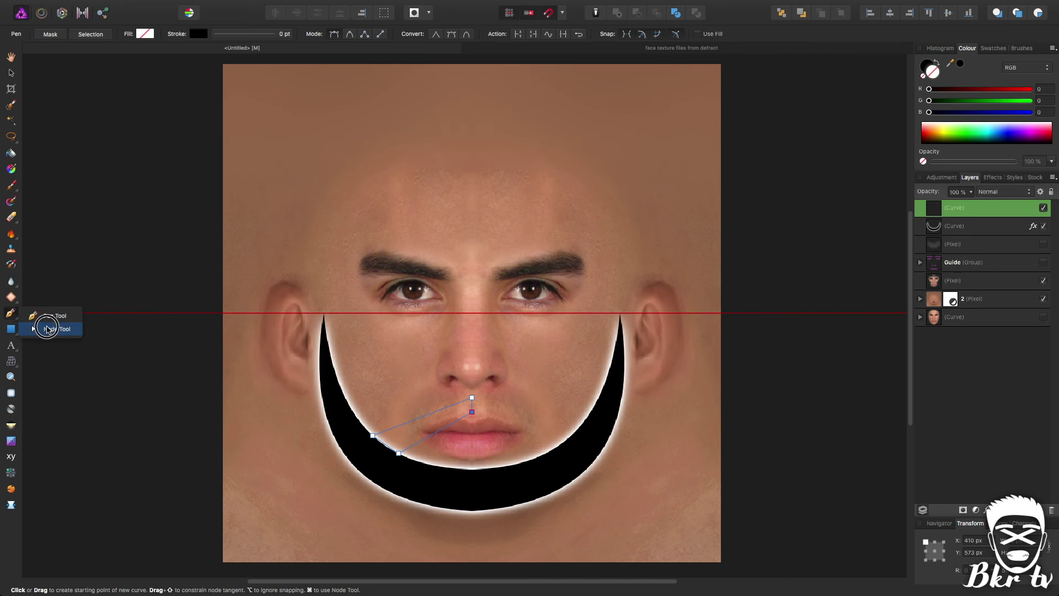
pyautogui.click(50, 326)
pyautogui.moveTo(422, 416)
pyautogui.mouseDown()
pyautogui.moveTo(423, 406)
pyautogui.moveTo(421, 424)
pyautogui.mouseUp()
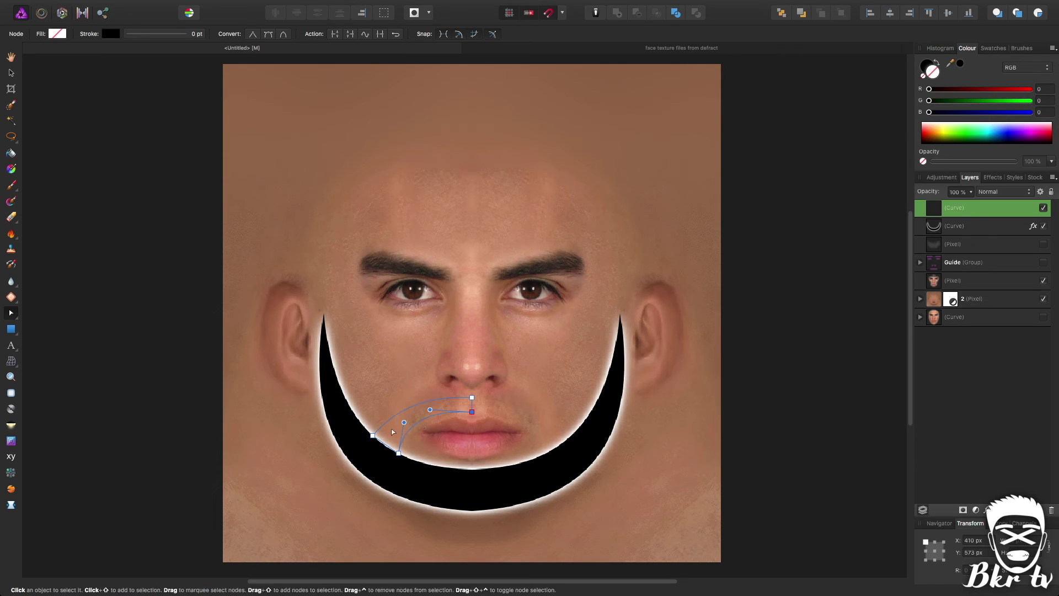
pyautogui.moveTo(371, 437); pyautogui.dragTo(383, 453)
pyautogui.click(960, 65)
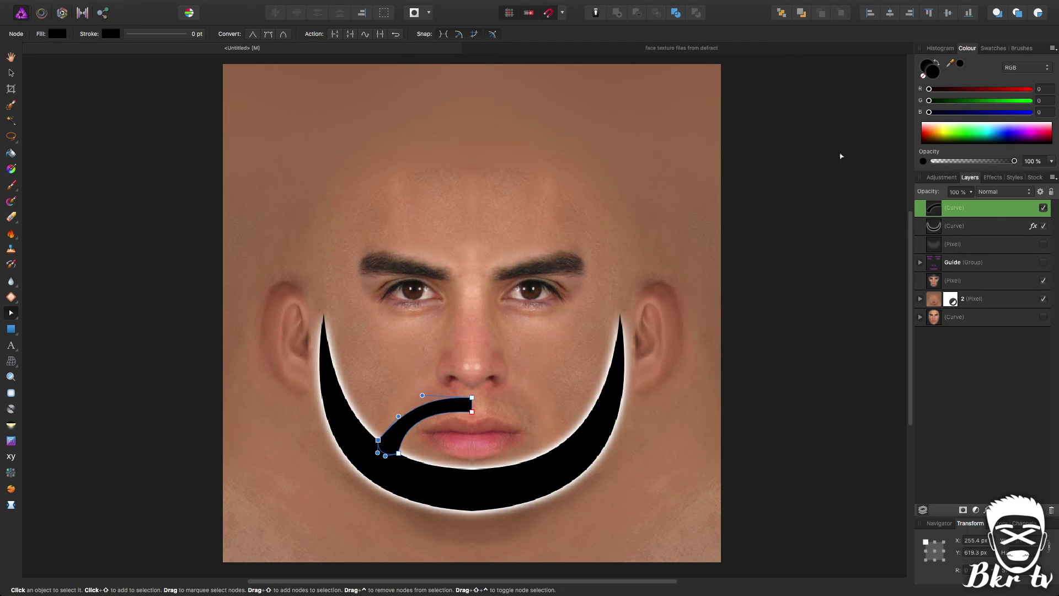
pyautogui.click(812, 190)
# Duplicate the half-moustache curve, flip the copy horizontally, and align it on the other side of the mouth to complete the moustache
pyautogui.click(993, 211)
pyautogui.hotkey('ctrl', 'j')
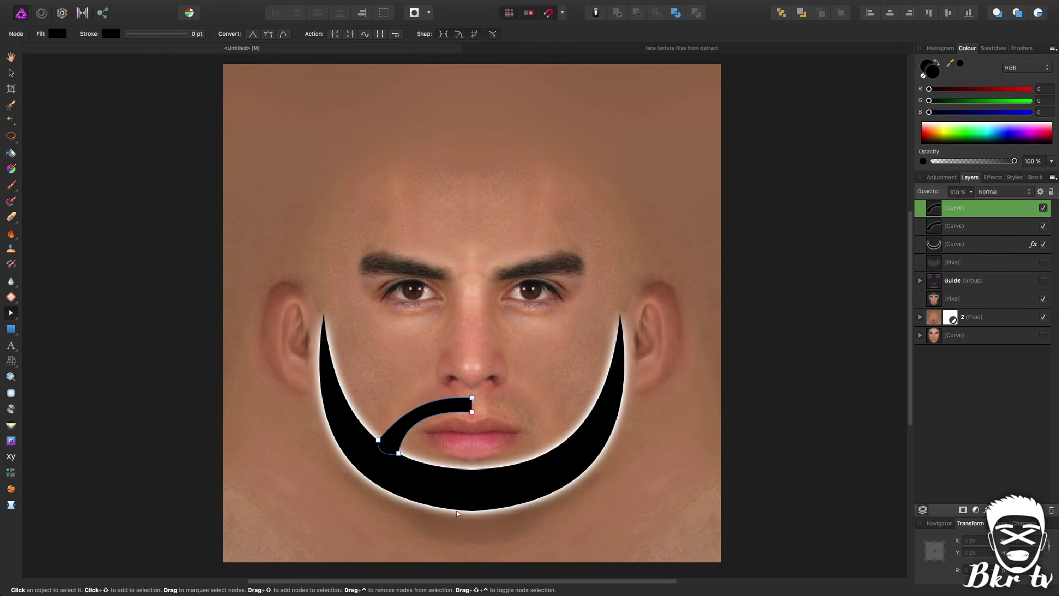
pyautogui.rightClick(432, 409)
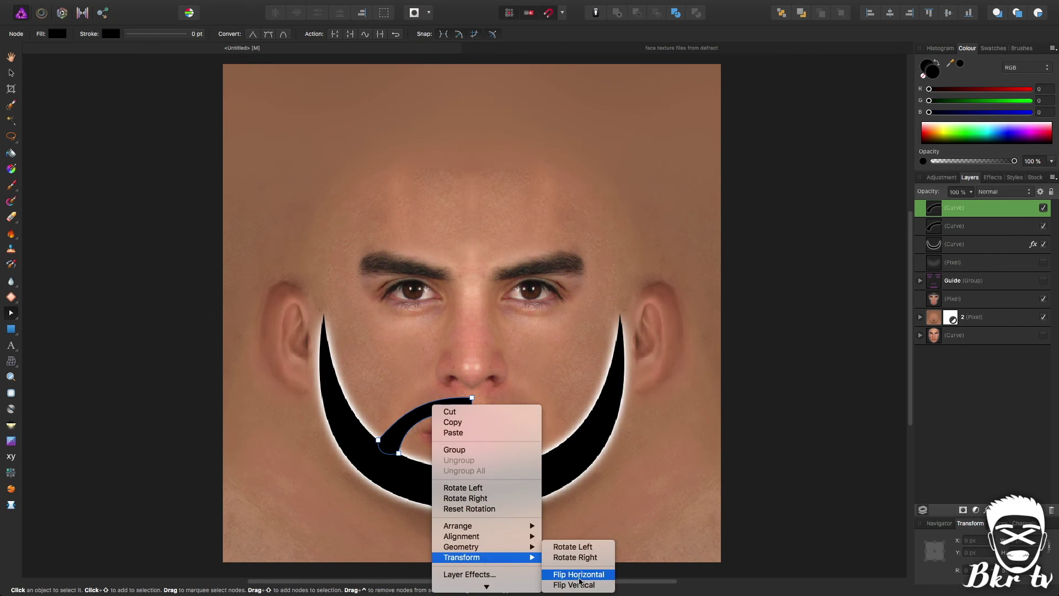
pyautogui.click(580, 570)
pyautogui.press('v')
pyautogui.click(423, 422)
pyautogui.moveTo(423, 422); pyautogui.dragTo(517, 424)
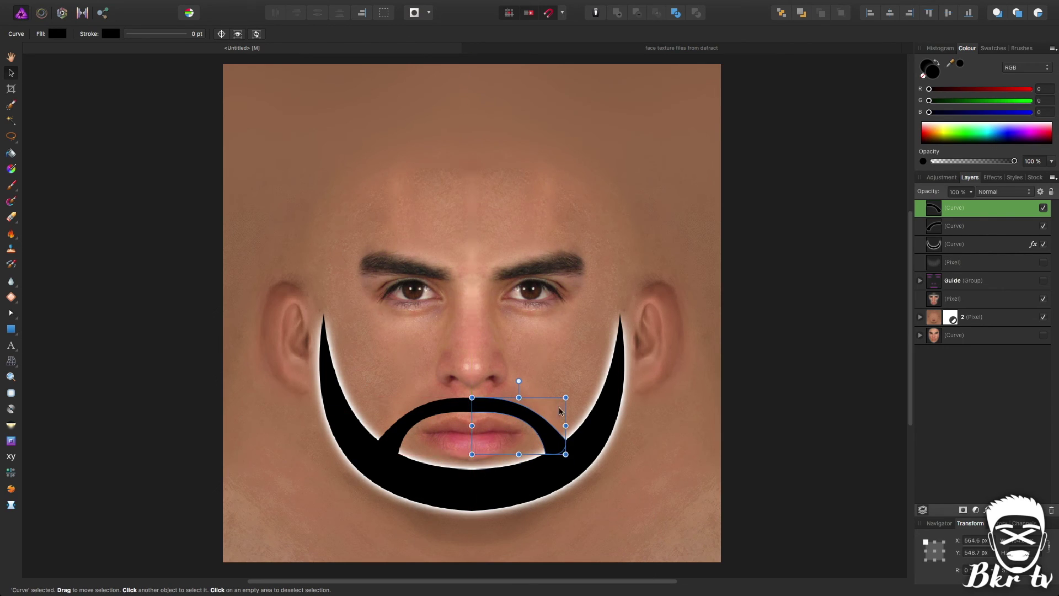
# Merge the two moustache halves and the jaw curve into one beard shape with the Add operation
pyautogui.keyDown('shift'); pyautogui.click(985, 225); pyautogui.keyUp('shift')
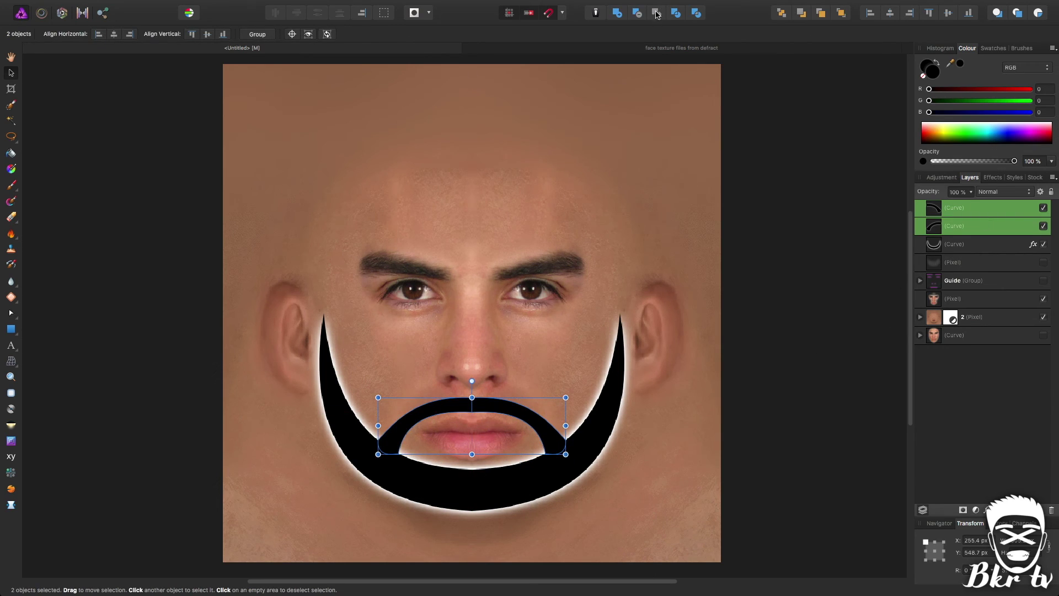
pyautogui.click(622, 15)
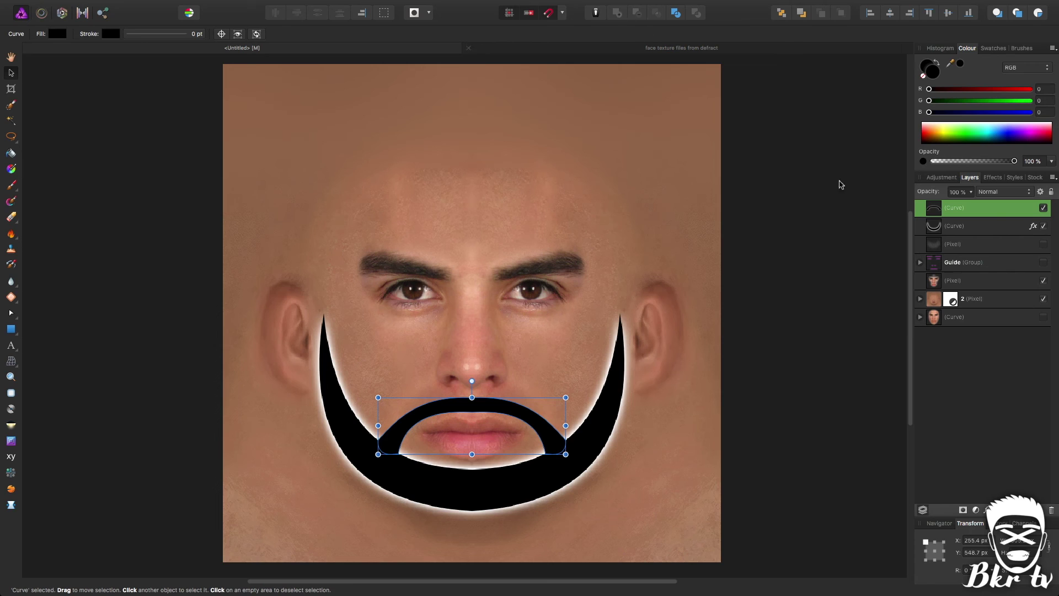
pyautogui.keyDown('shift'); pyautogui.click(967, 230); pyautogui.keyUp('shift')
pyautogui.click(619, 13)
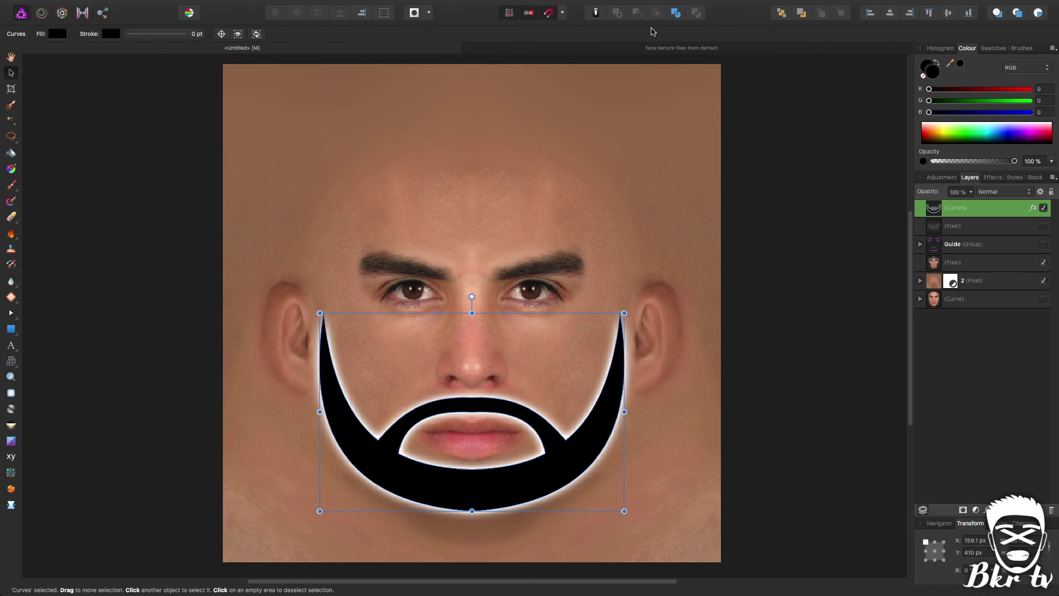
pyautogui.click(881, 242)
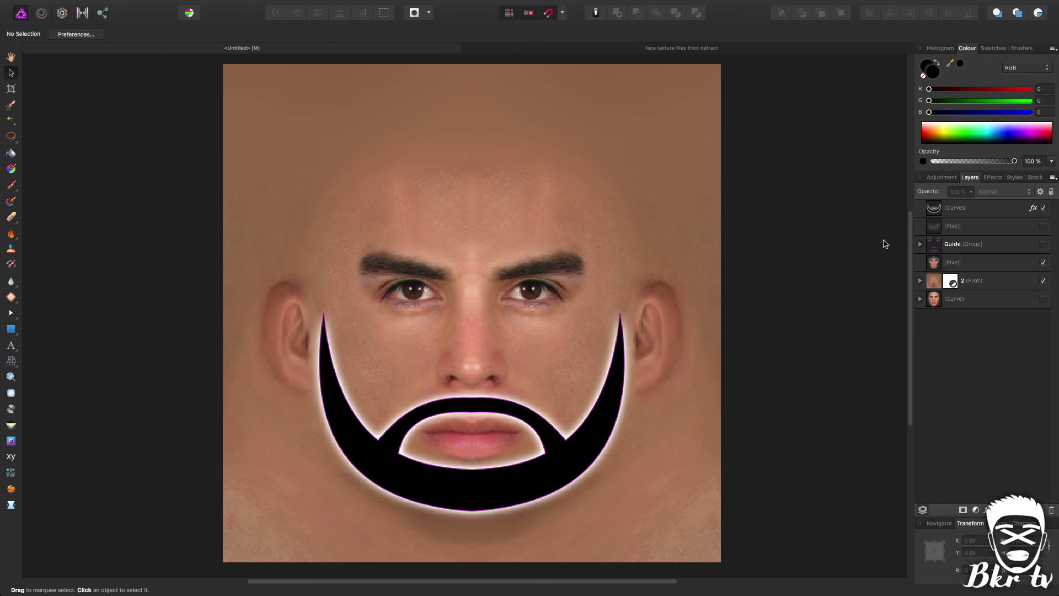
# Show the stubble layer again and apply the combined beard shape as its mask
pyautogui.click(1043, 227)
pyautogui.moveTo(965, 213); pyautogui.dragTo(942, 226)
pyautogui.click(921, 207)
pyautogui.click(821, 238)
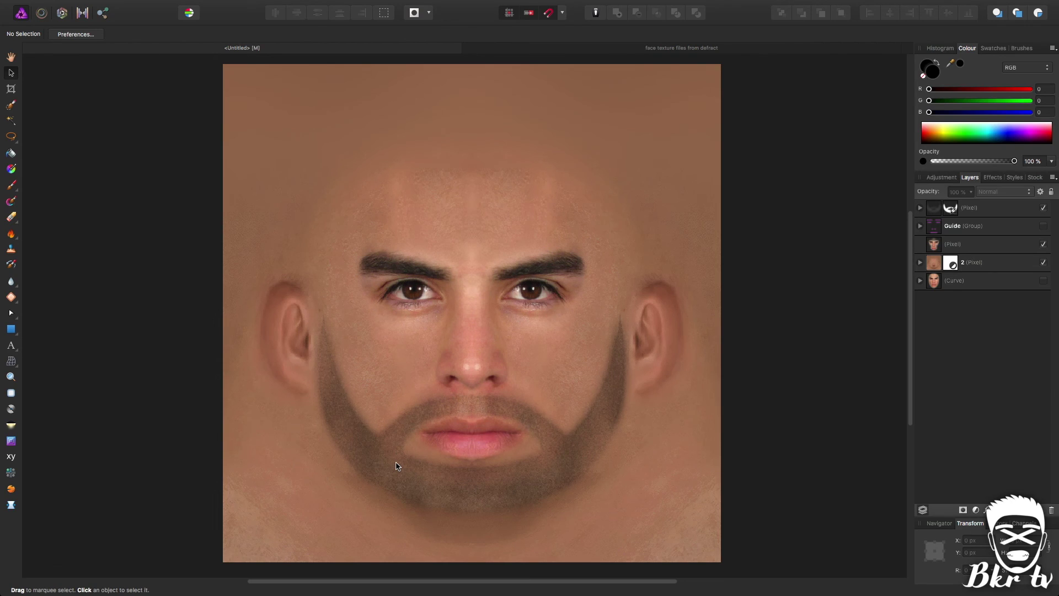
# Move the Guide group below the skin layer and group the stubble, face and skin layers
pyautogui.click(964, 223)
pyautogui.moveTo(962, 220); pyautogui.dragTo(965, 270)
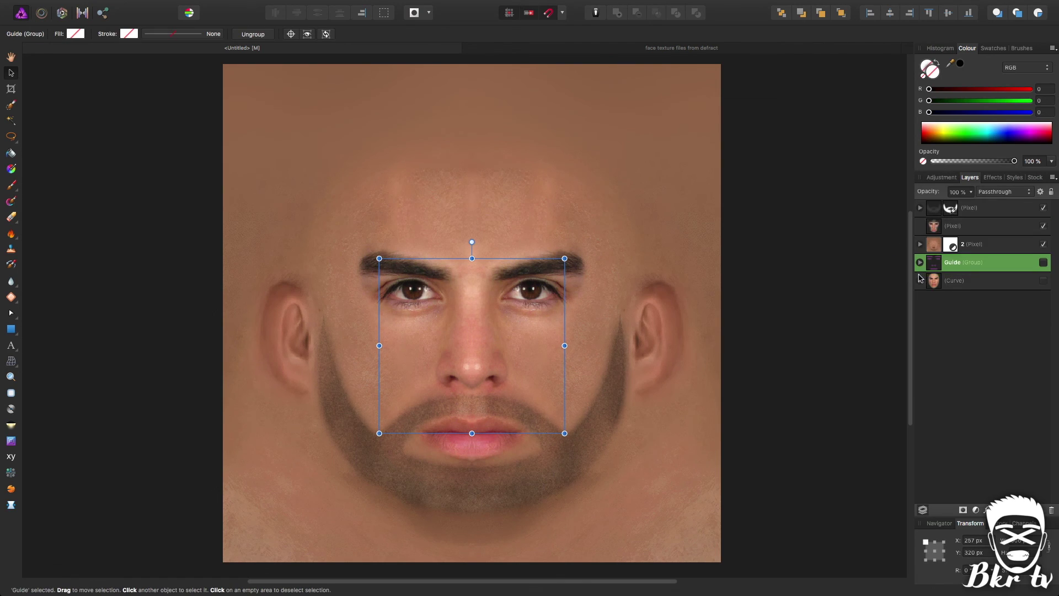
pyautogui.click(977, 212)
pyautogui.keyDown('shift'); pyautogui.click(983, 244); pyautogui.keyUp('shift')
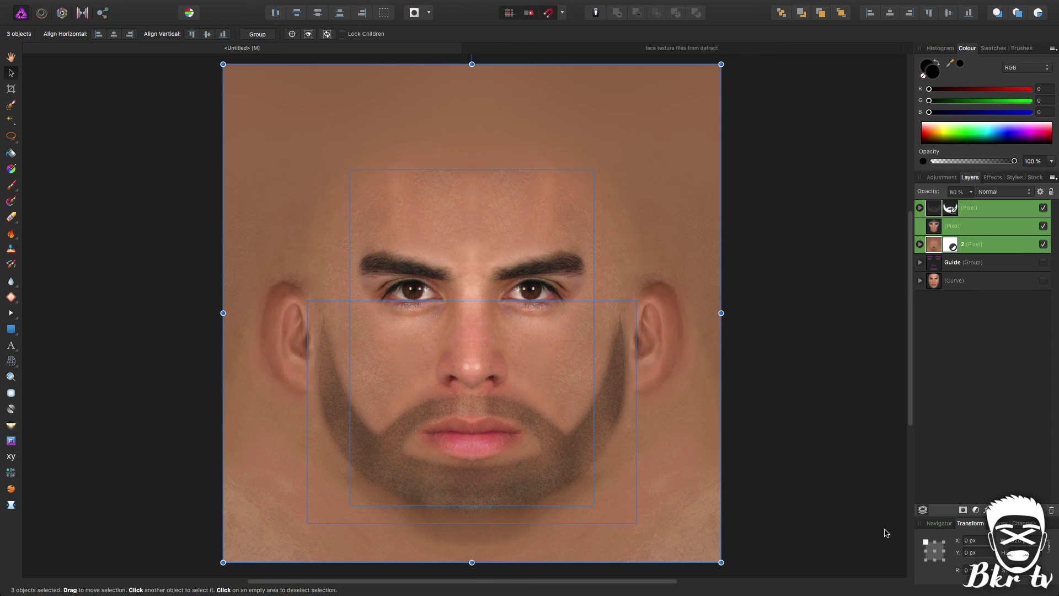
pyautogui.hotkey('ctrl', 'g')
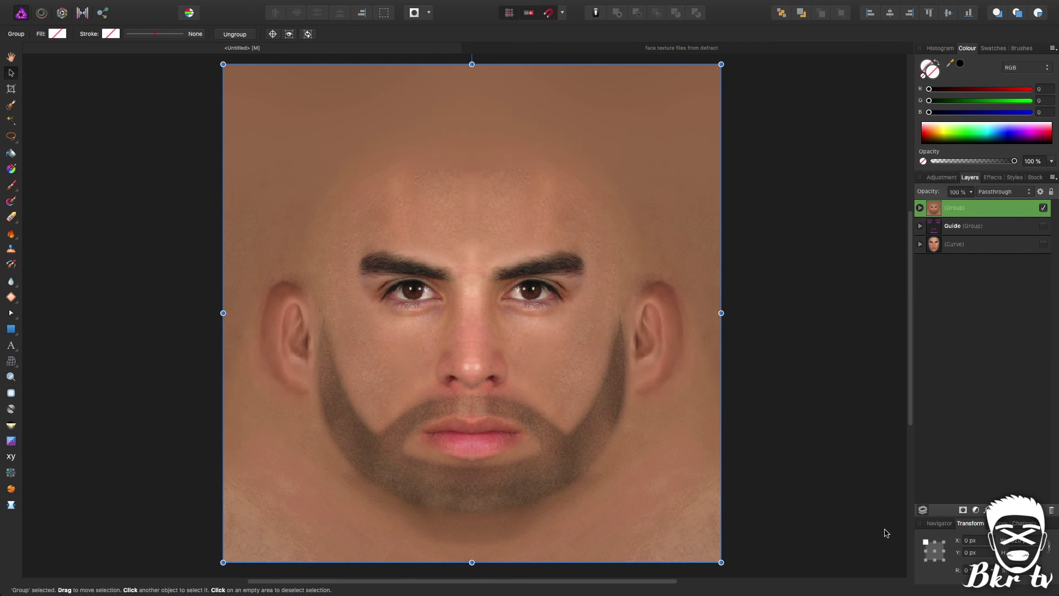
# Rasterise the grouped face layers into a single pixel layer and duplicate it
pyautogui.rightClick(984, 210)
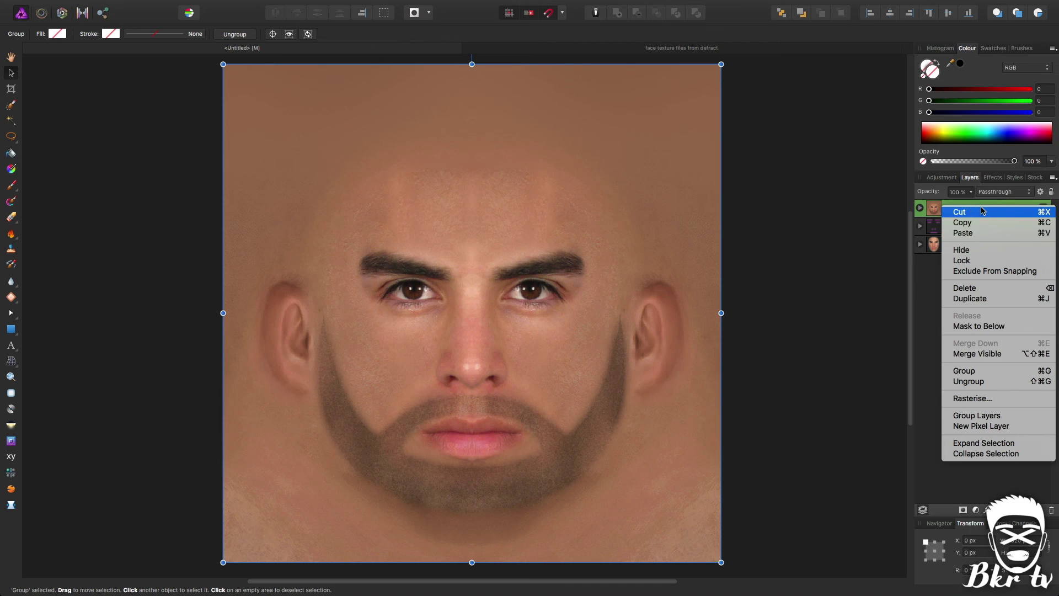
pyautogui.click(986, 382)
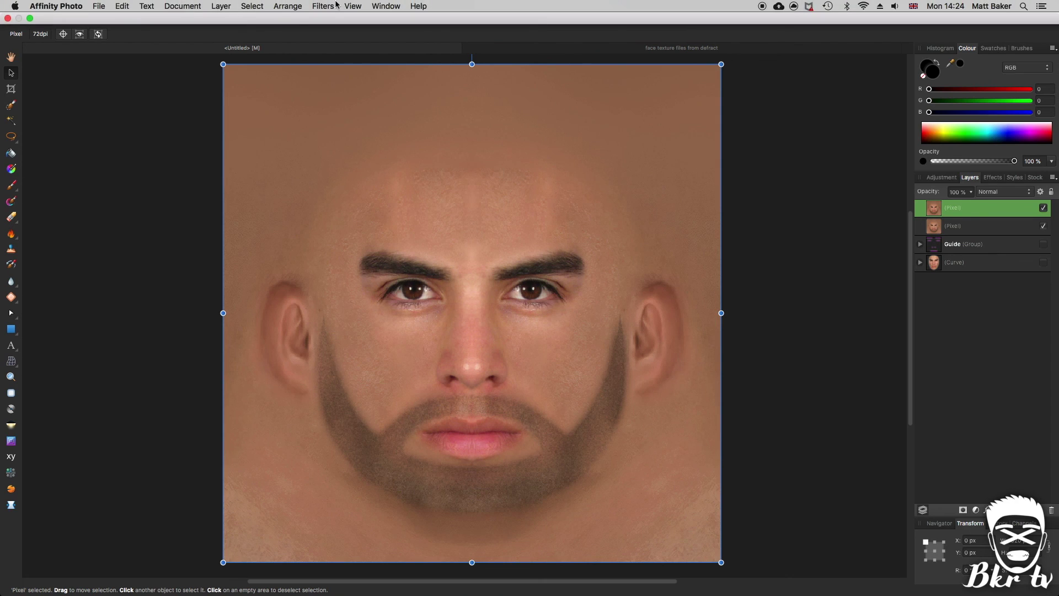
# Apply the High Pass filter with a 17 px radius to the duplicated face layer
pyautogui.click(330, 5)
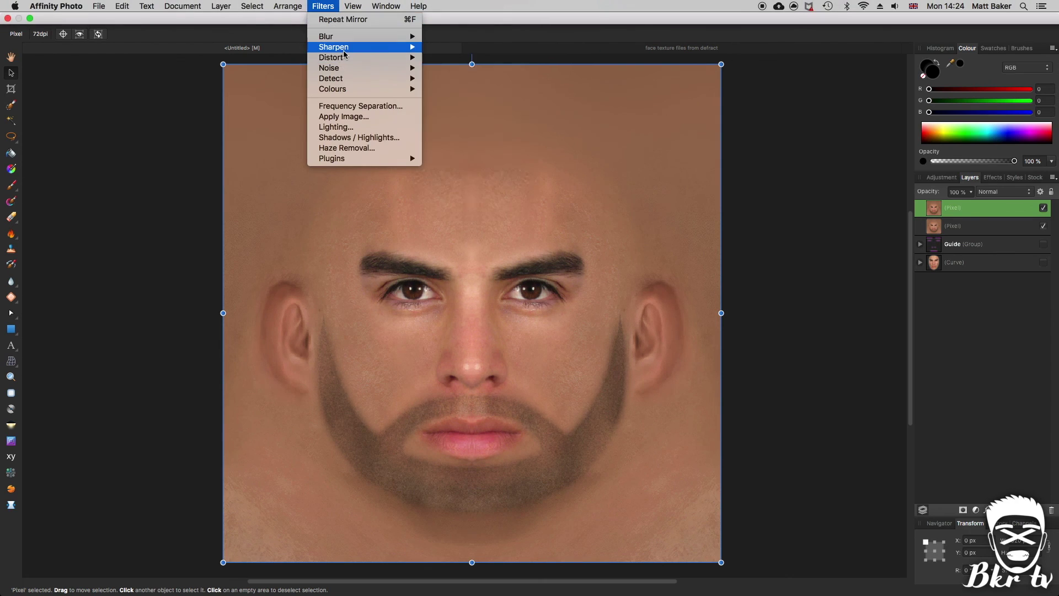
pyautogui.moveTo(346, 49)
pyautogui.click(465, 68)
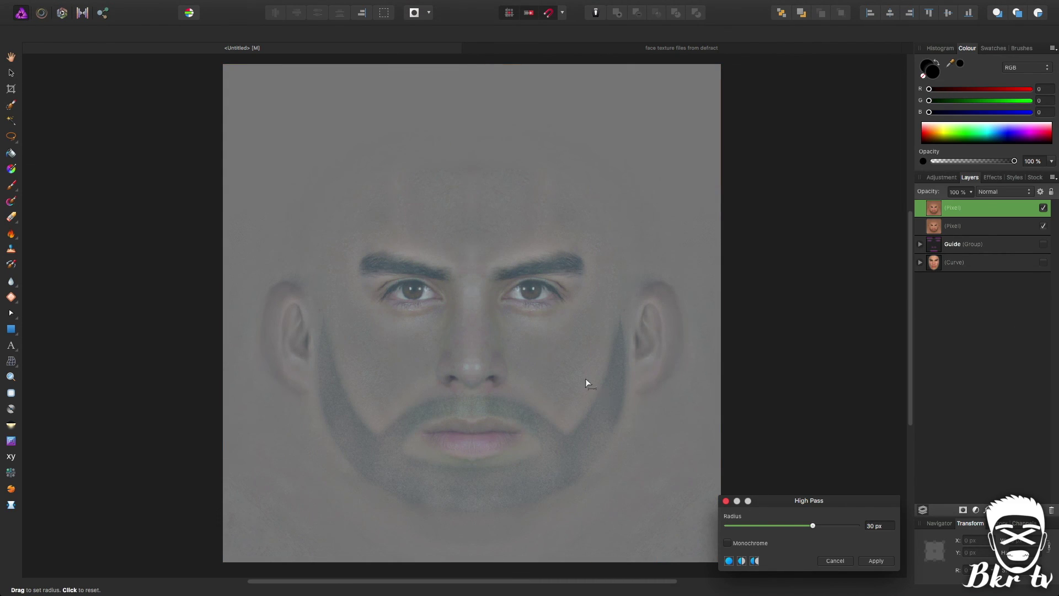
pyautogui.moveTo(813, 526); pyautogui.dragTo(792, 539)
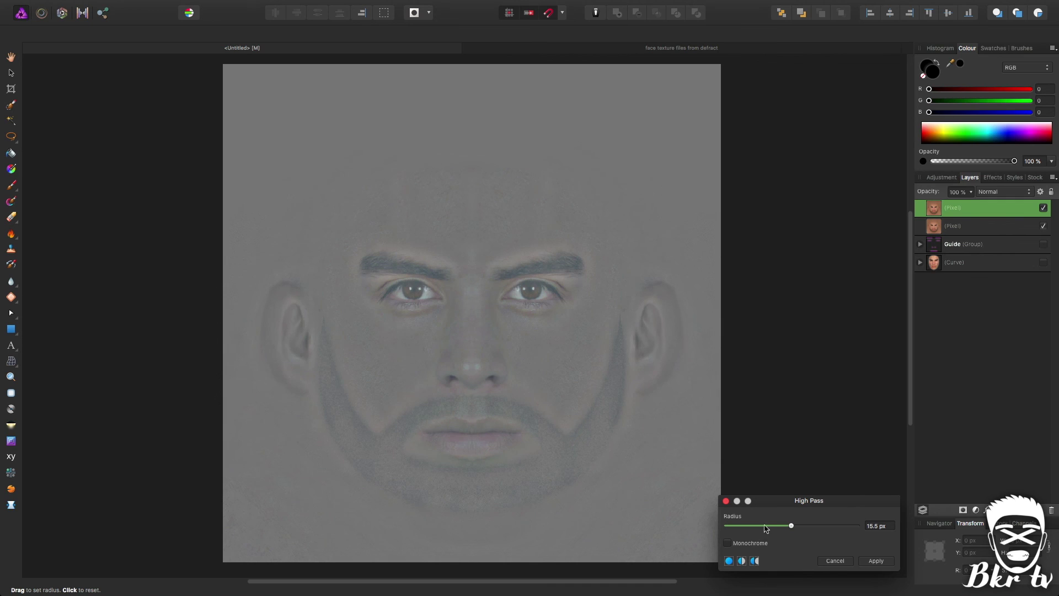
pyautogui.moveTo(789, 530)
pyautogui.mouseDown()
pyautogui.moveTo(780, 531)
pyautogui.moveTo(789, 534)
pyautogui.mouseUp()
pyautogui.click(875, 527)
pyautogui.write('17')
pyautogui.press('Return')
pyautogui.moveTo(875, 529); pyautogui.dragTo(756, 545)
pyautogui.click(727, 544)
pyautogui.click(875, 563)
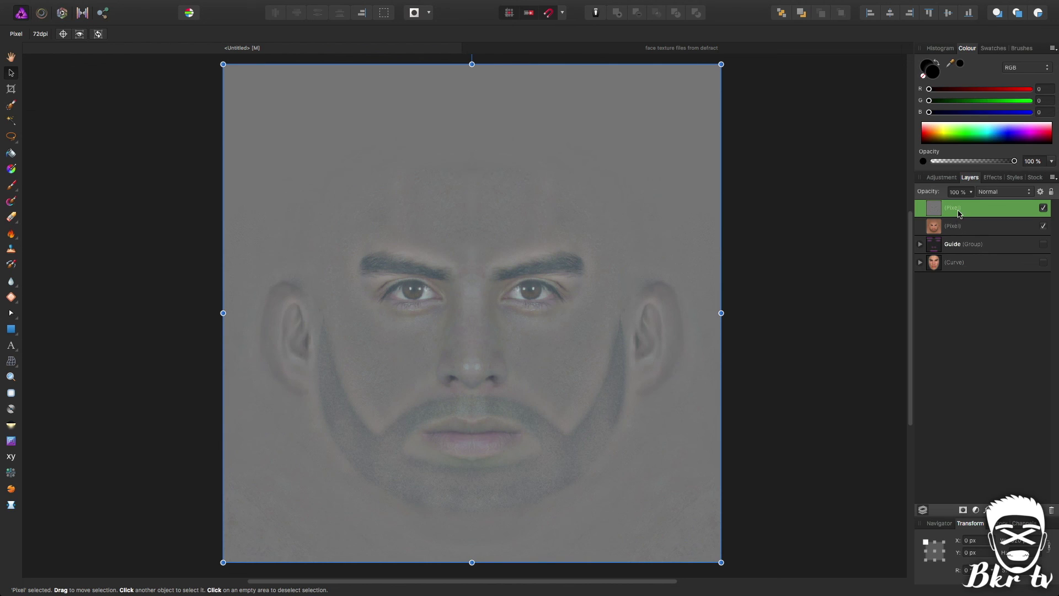
# Set the blend mode of the High Pass layer to Overlay and deselect it
pyautogui.click(994, 192)
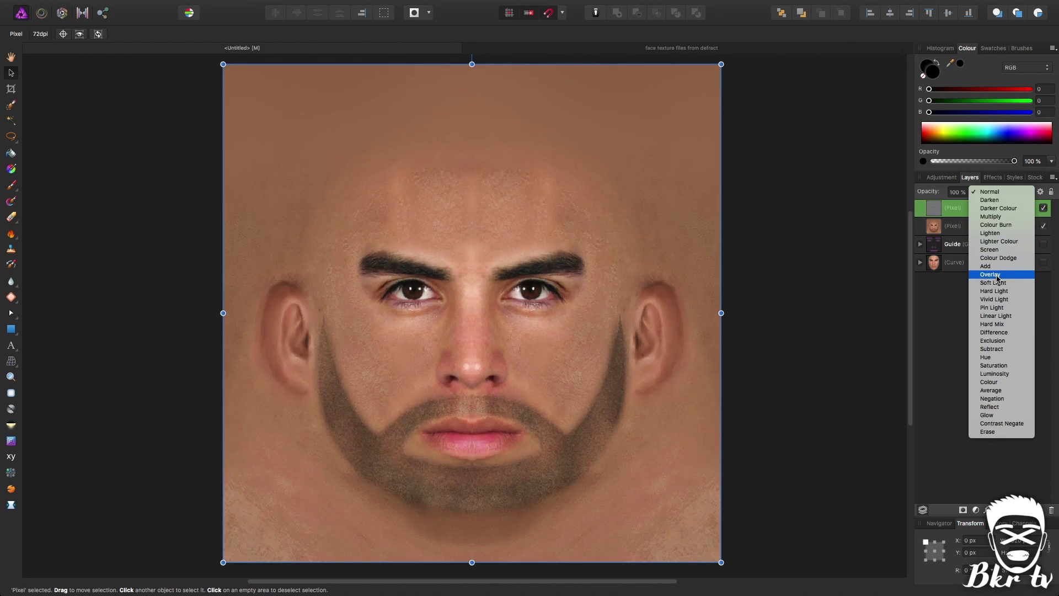
pyautogui.click(997, 275)
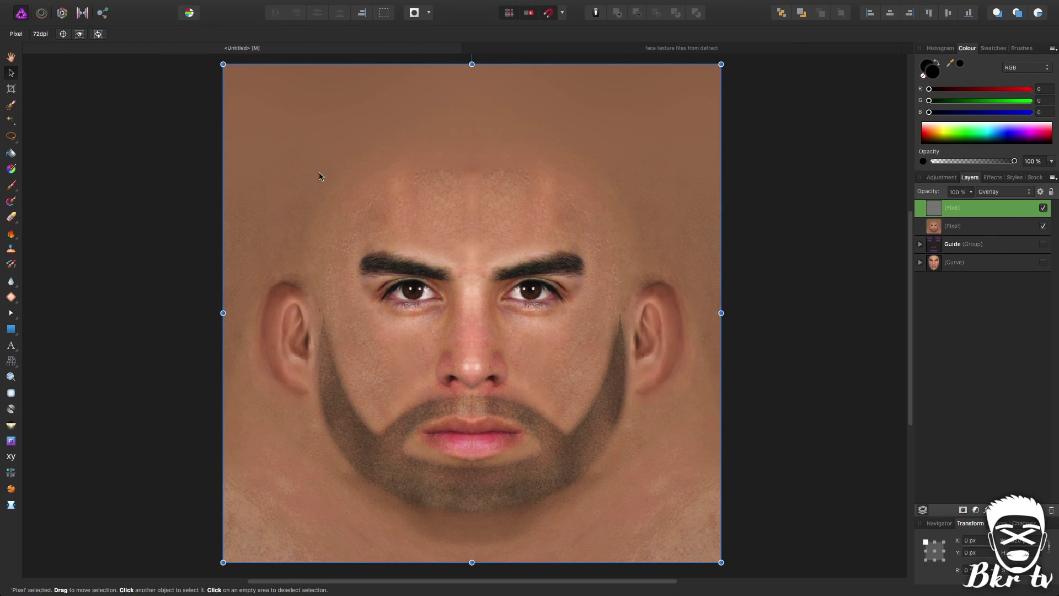
pyautogui.click(778, 277)
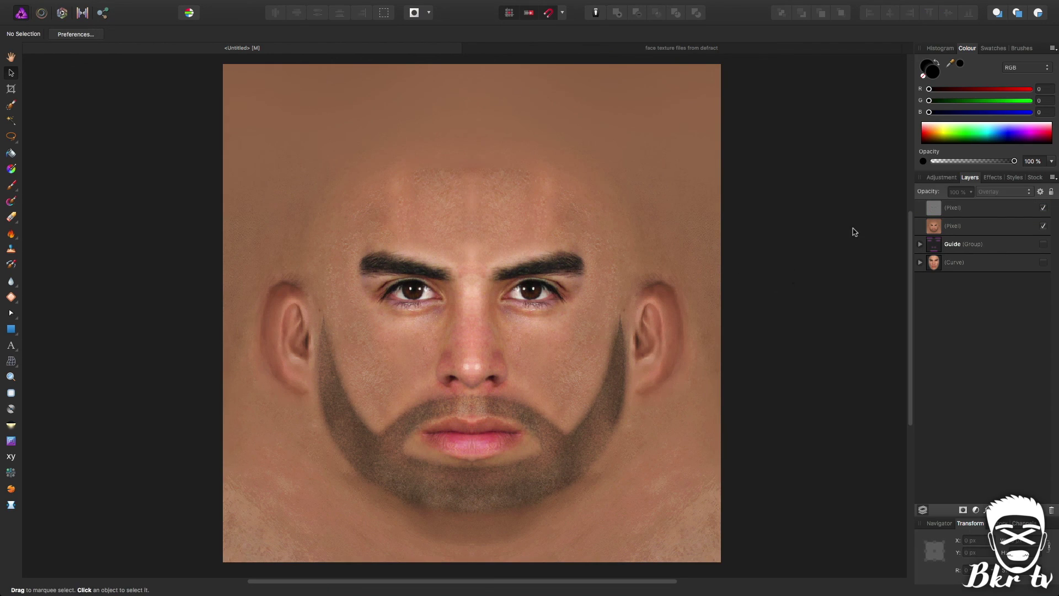
# Compare the face with and without the Overlay High Pass layer by toggling that layer's visibility, leaving it shown
pyautogui.click(1044, 208)
pyautogui.click(1043, 208)
pyautogui.click(1043, 208)
pyautogui.click(1044, 208)
pyautogui.click(1043, 208)
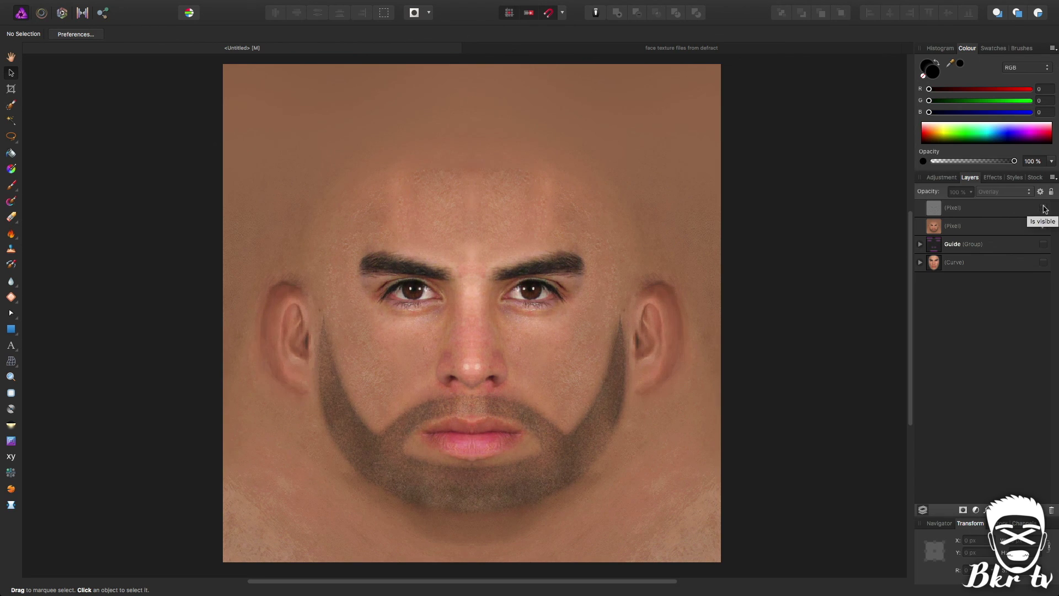
pyautogui.click(1044, 208)
pyautogui.click(1044, 208)
pyautogui.click(1043, 208)
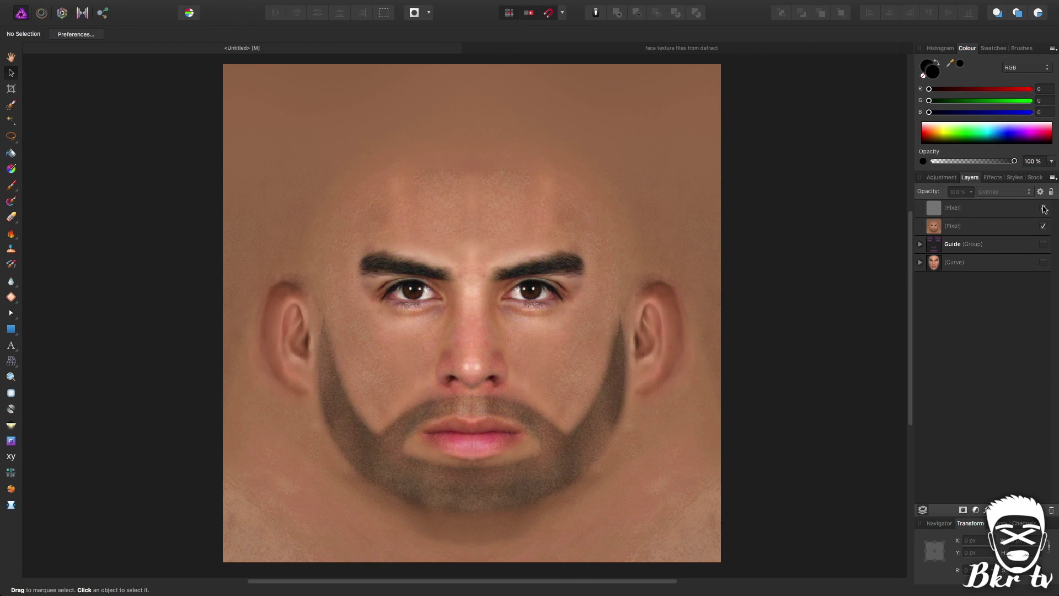
pyautogui.click(986, 208)
pyautogui.click(810, 170)
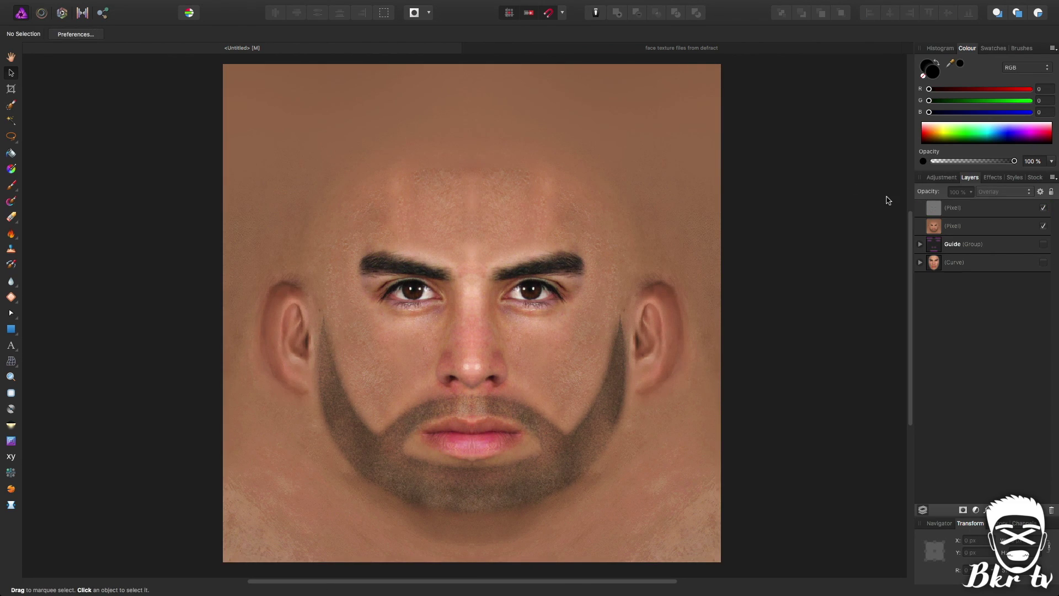